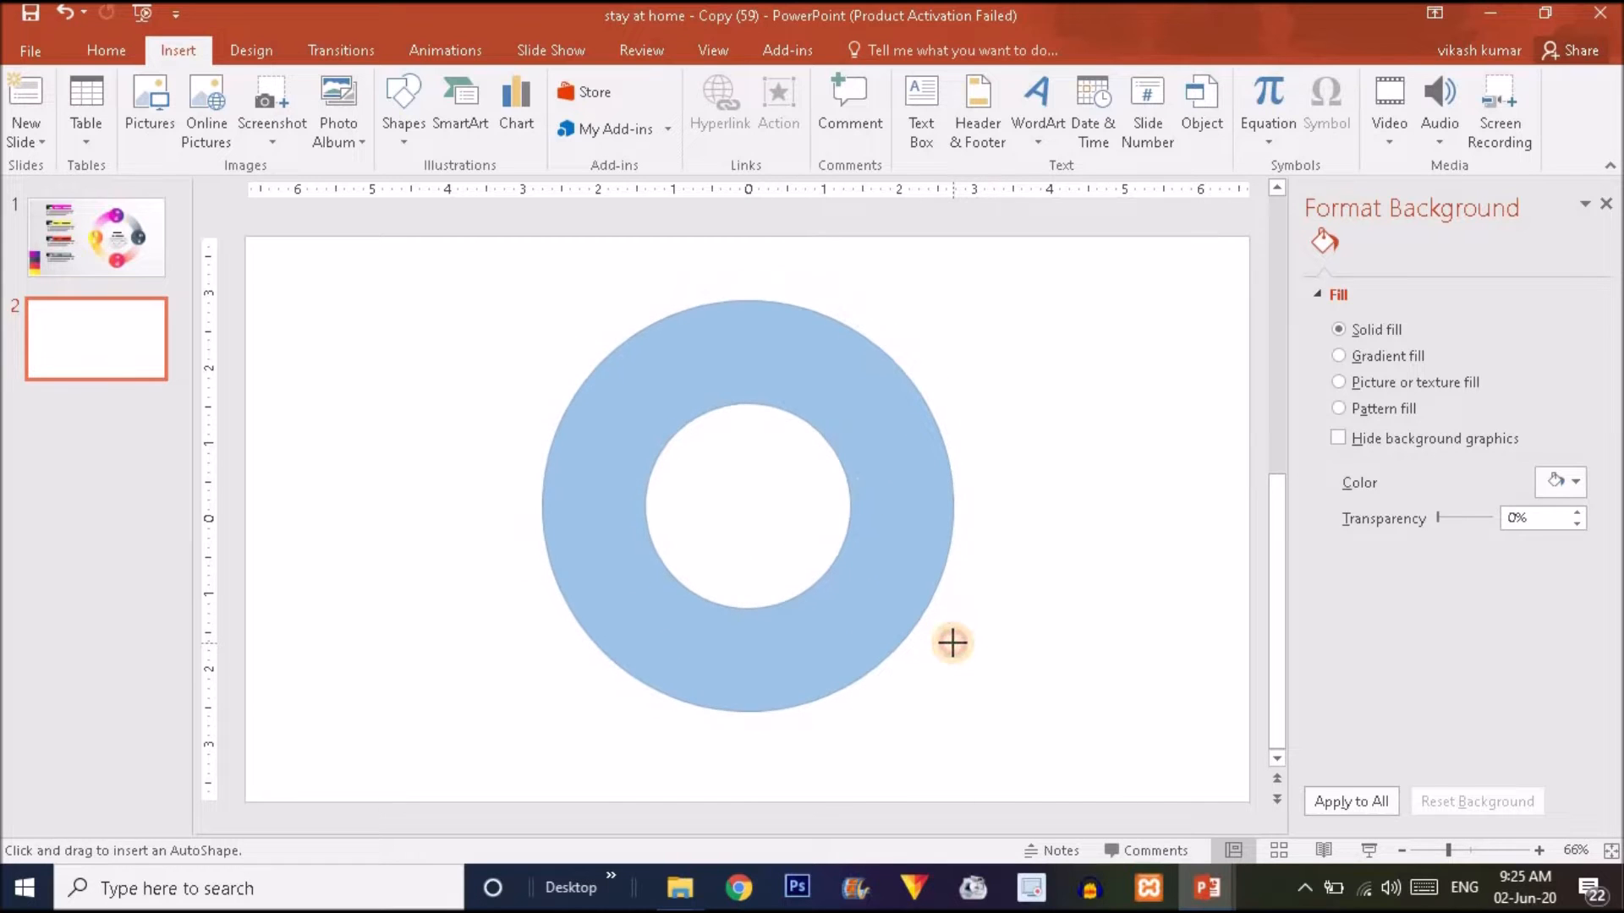
# - Draw a donut about 5.46" in diameter and widen its hole to make the ring thinner
pyautogui.moveTo(1023, 531); pyautogui.dragTo(1032, 533)
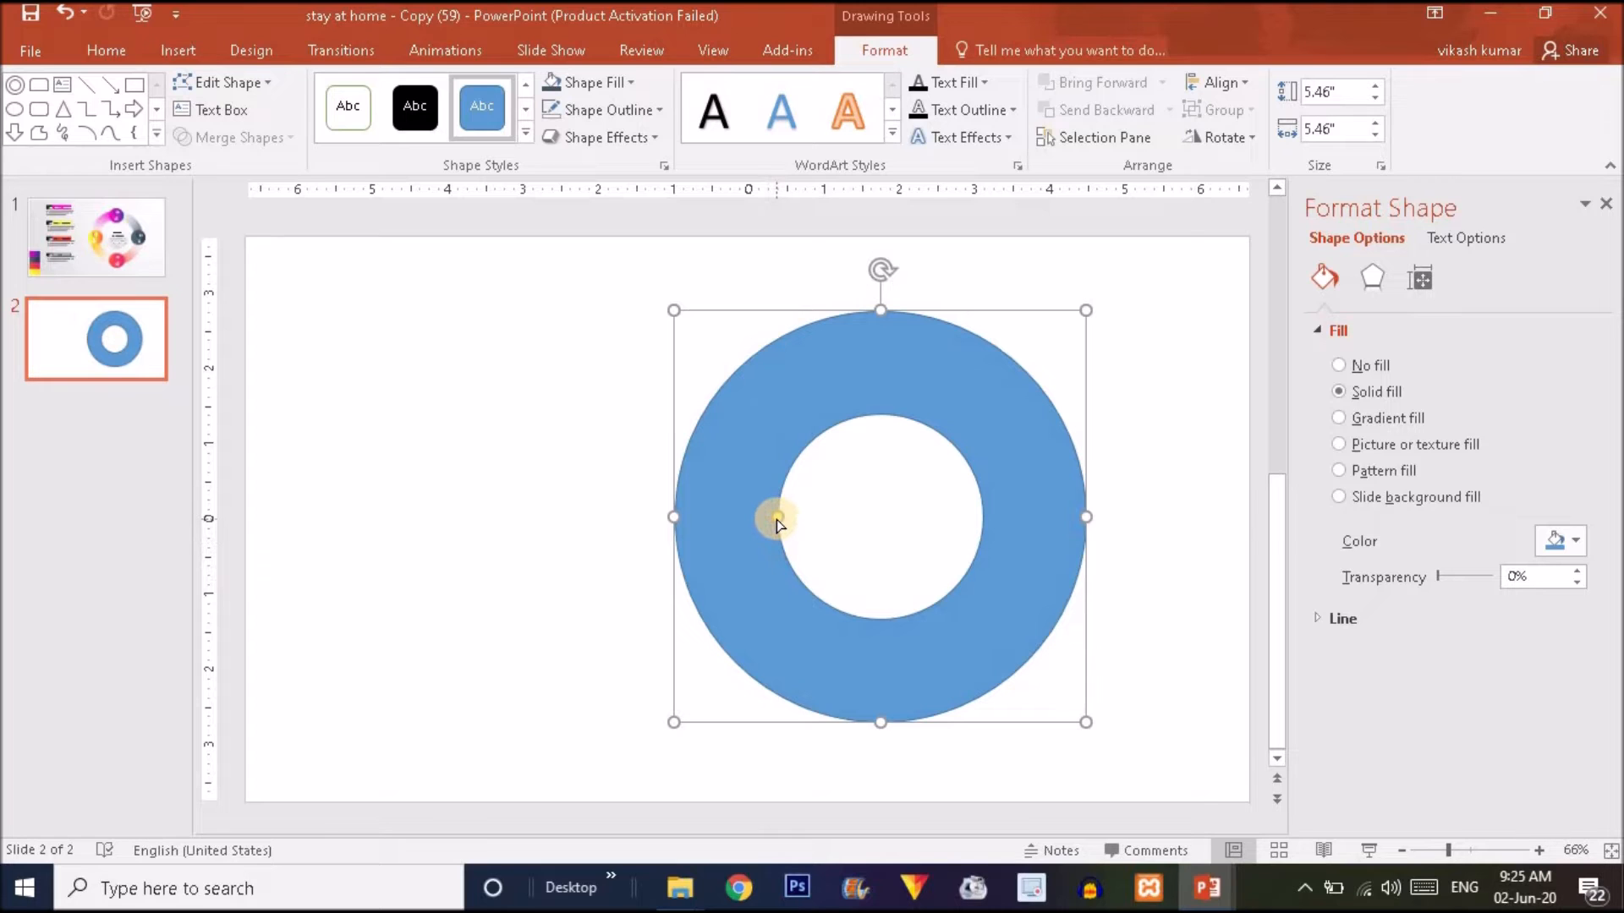
pyautogui.moveTo(777, 522)
pyautogui.mouseDown()
pyautogui.moveTo(761, 525)
pyautogui.moveTo(818, 518)
pyautogui.moveTo(750, 517)
pyautogui.mouseUp()
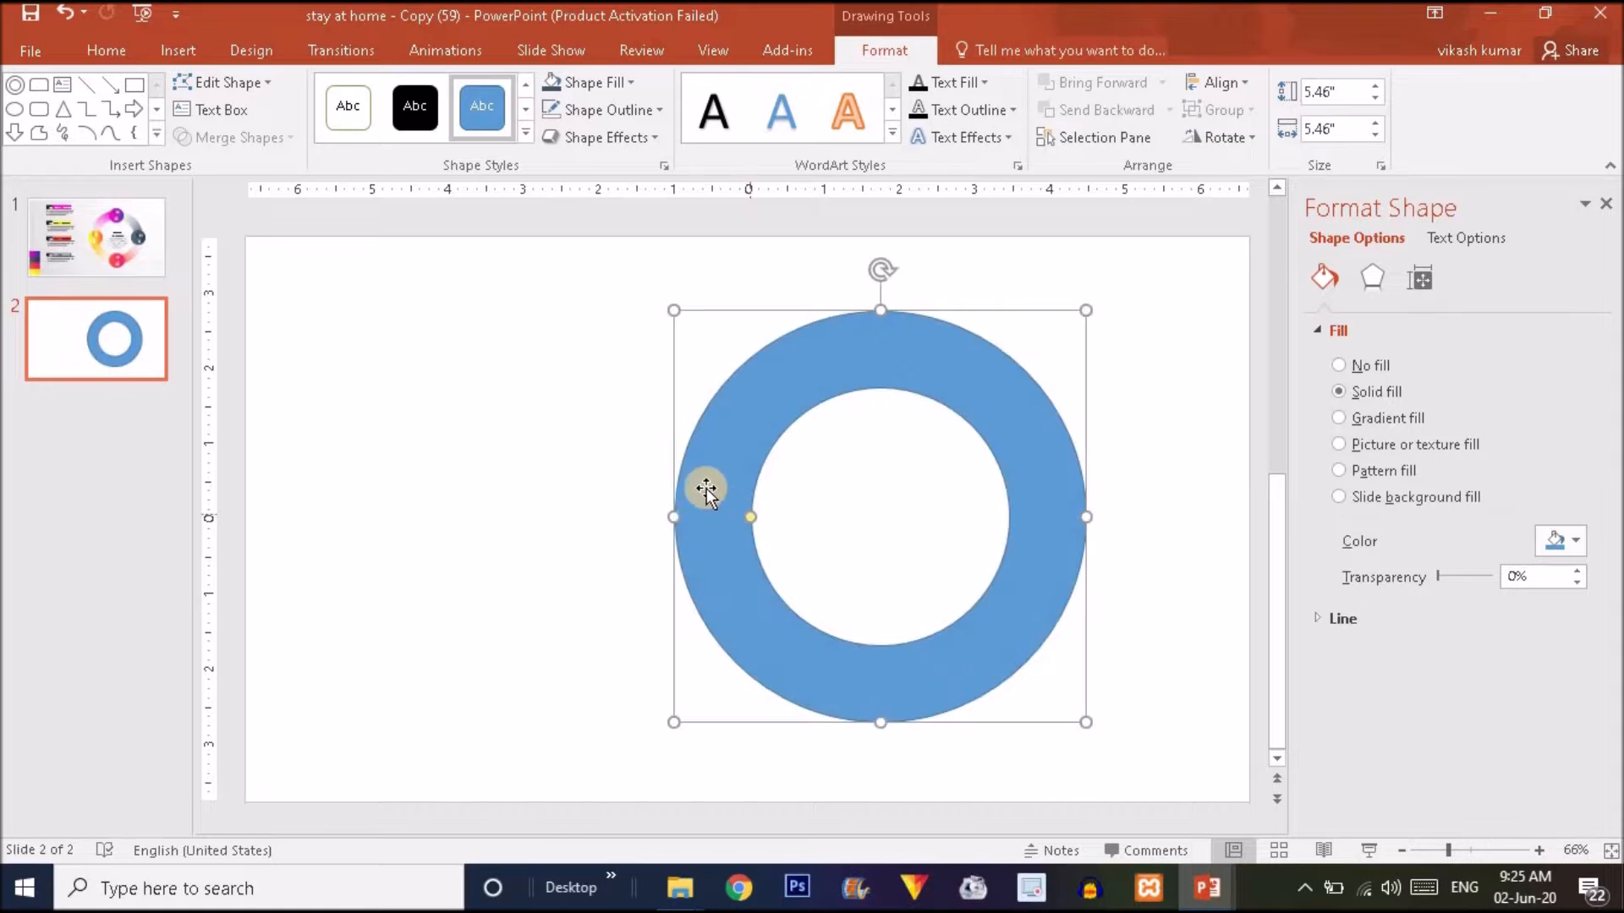
# - Remove the donut's outline and shift the donut slightly to the right on the slide
pyautogui.click(585, 111)
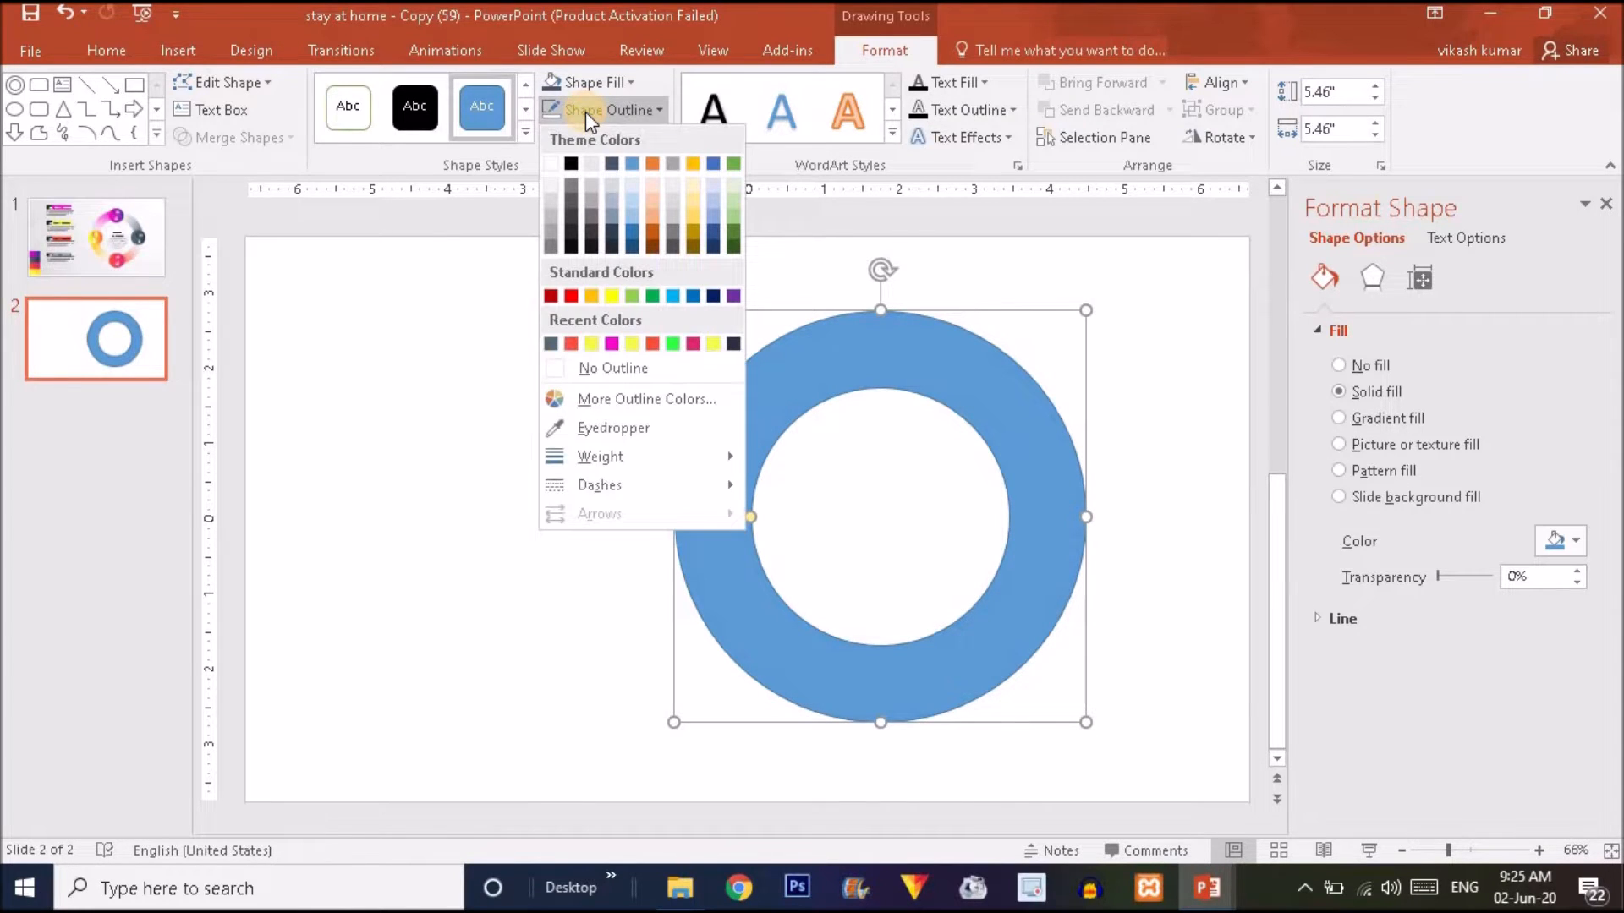
pyautogui.click(627, 369)
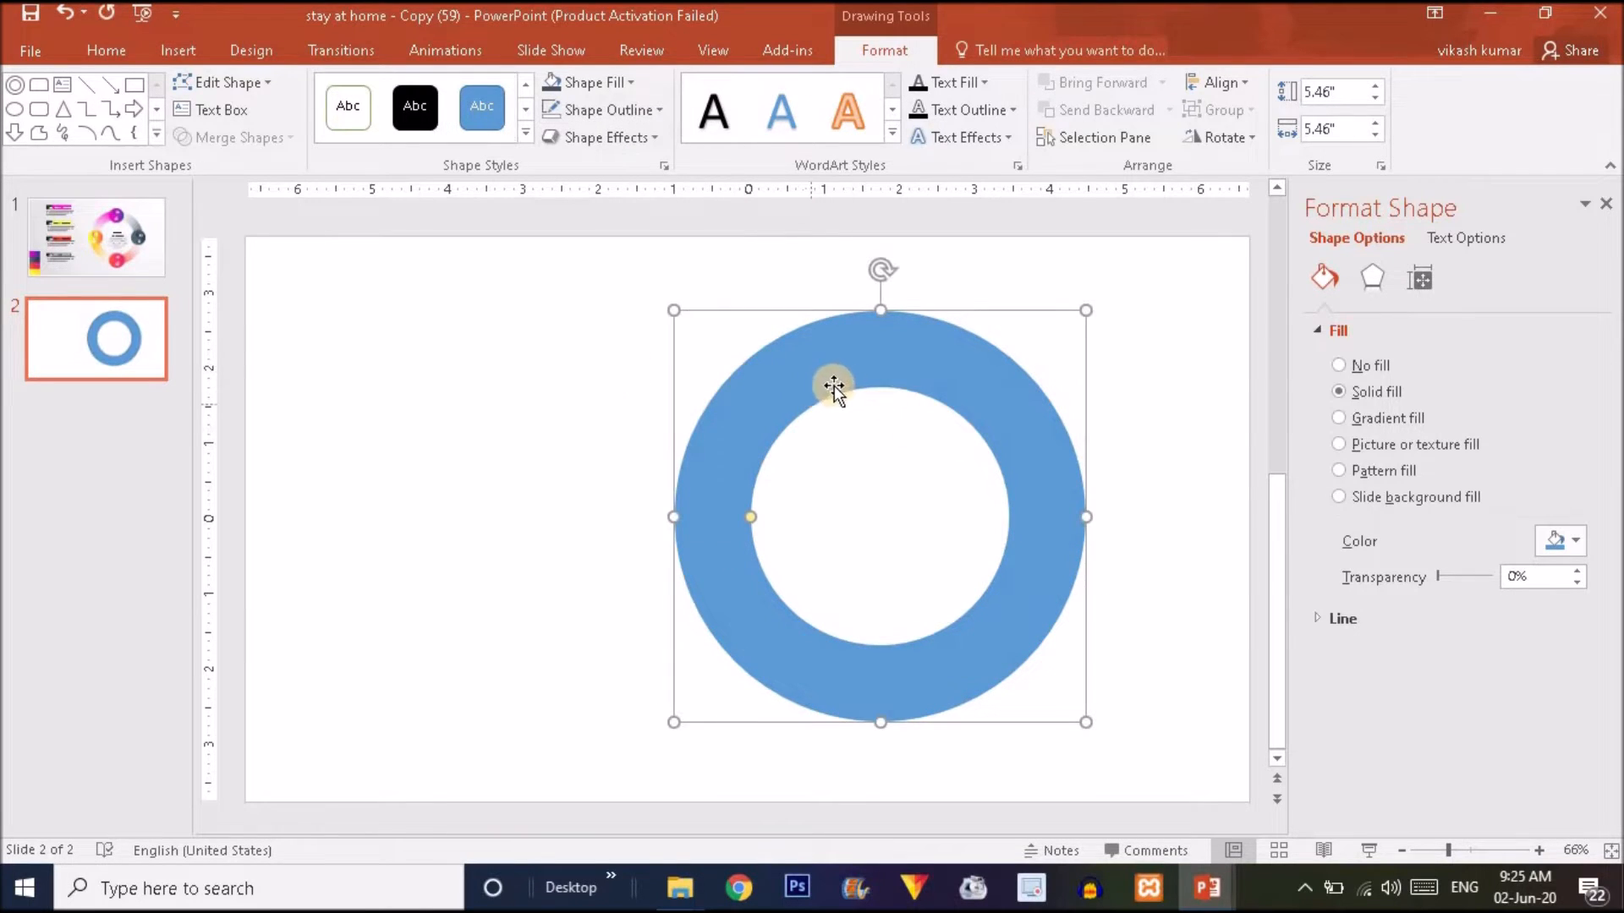
pyautogui.moveTo(837, 381); pyautogui.dragTo(859, 384)
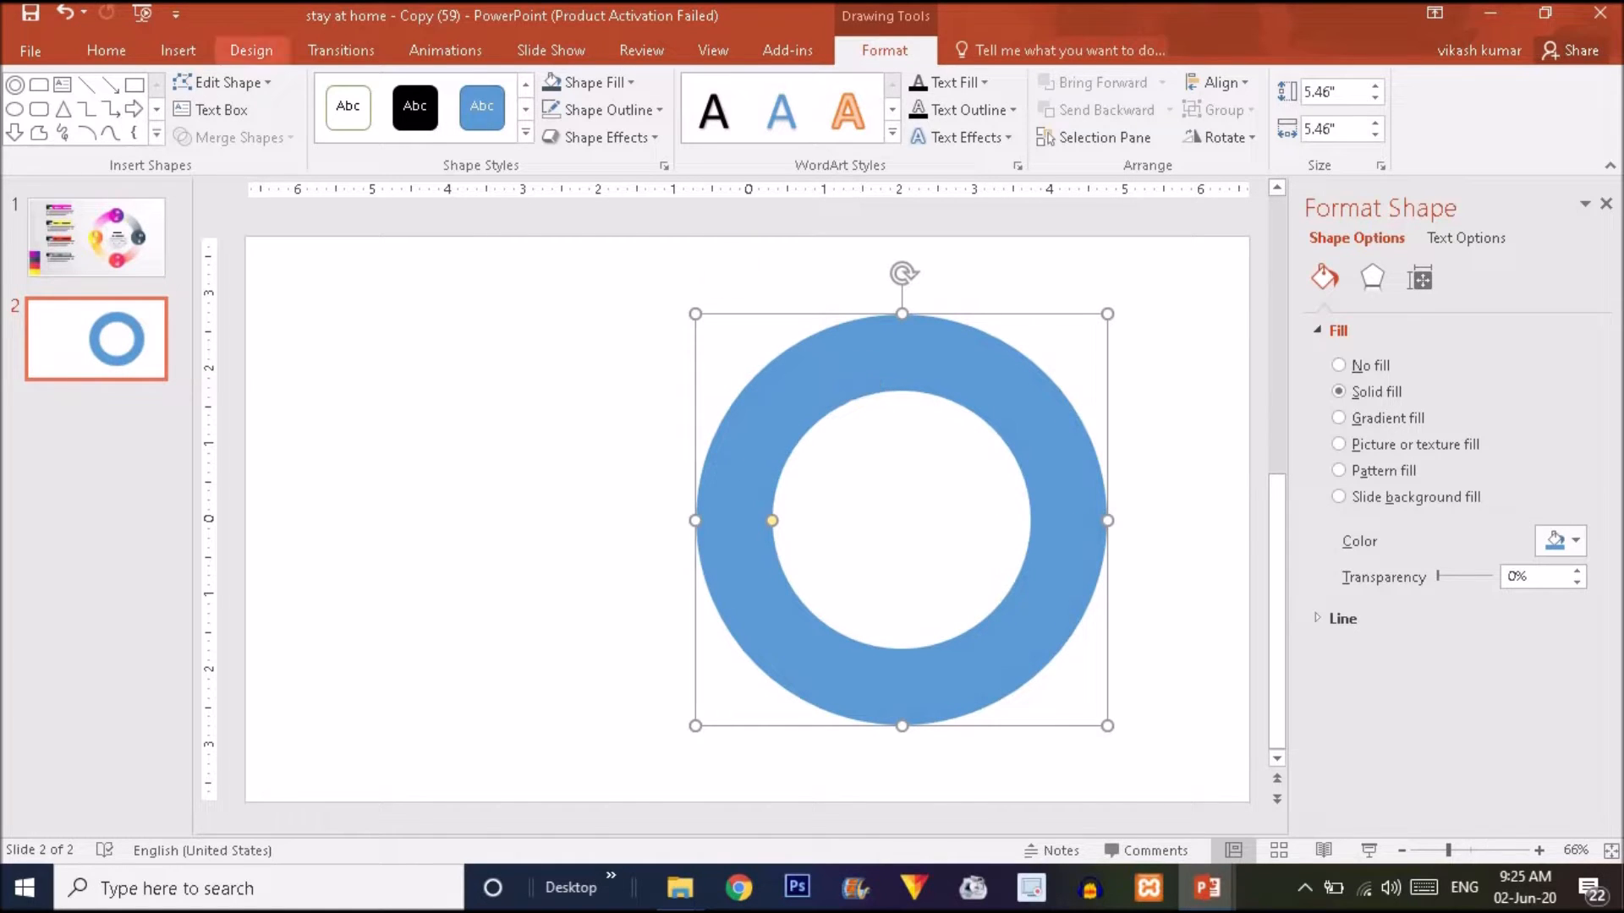
# - Draw a thin horizontal rectangle about 8.51" by 0.21" with a dark blue-gray fill, placed across the donut's middle
pyautogui.click(183, 52)
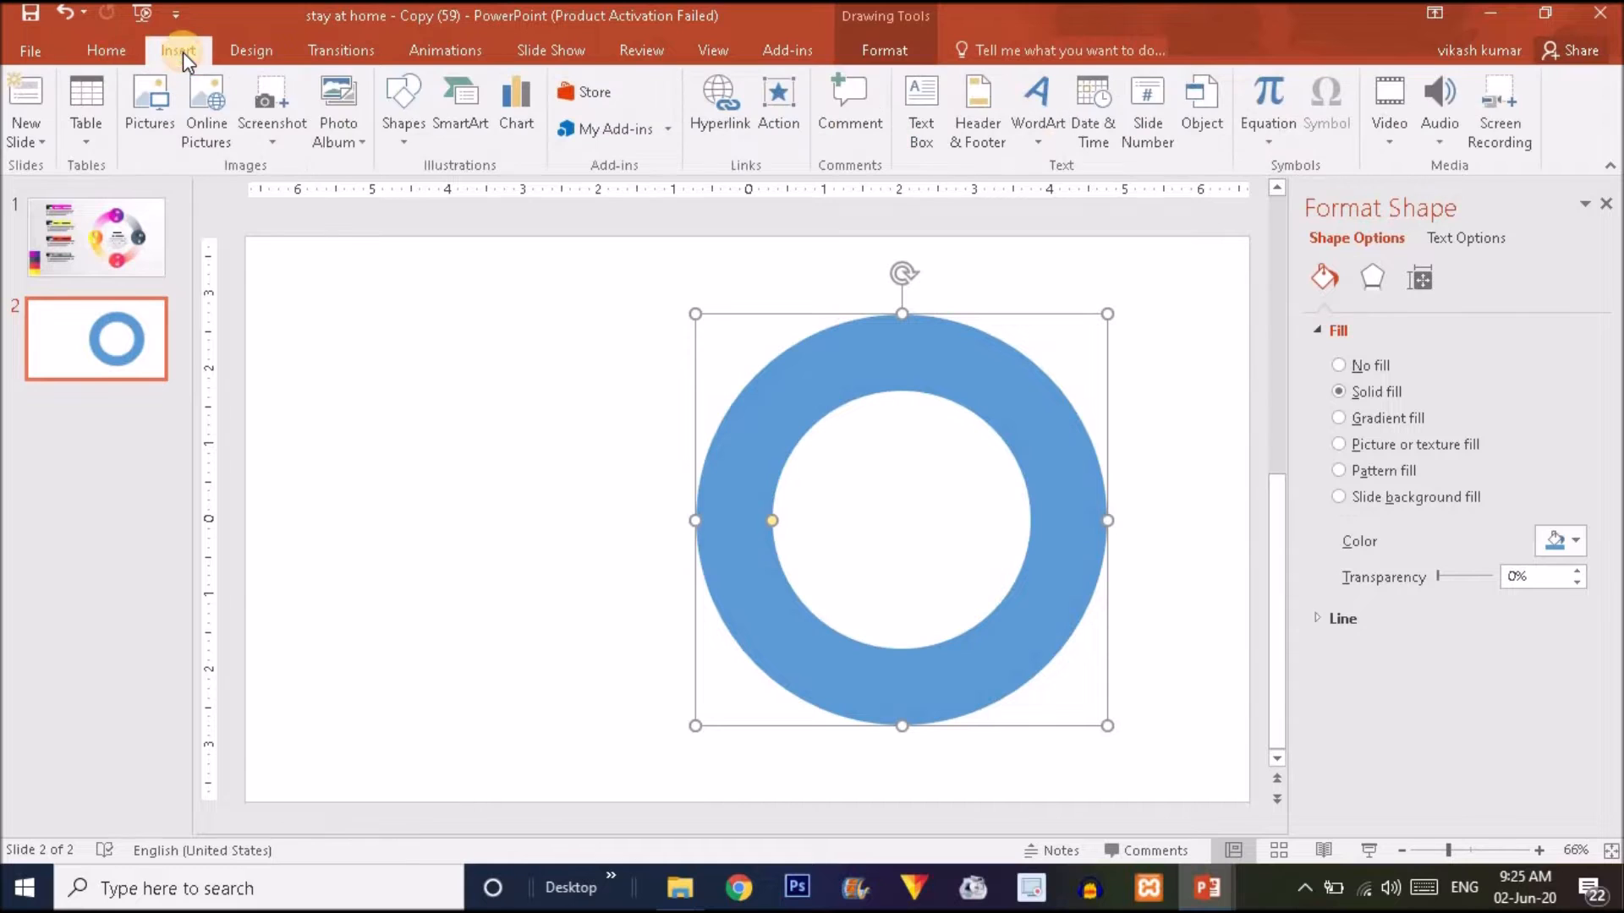
pyautogui.click(420, 135)
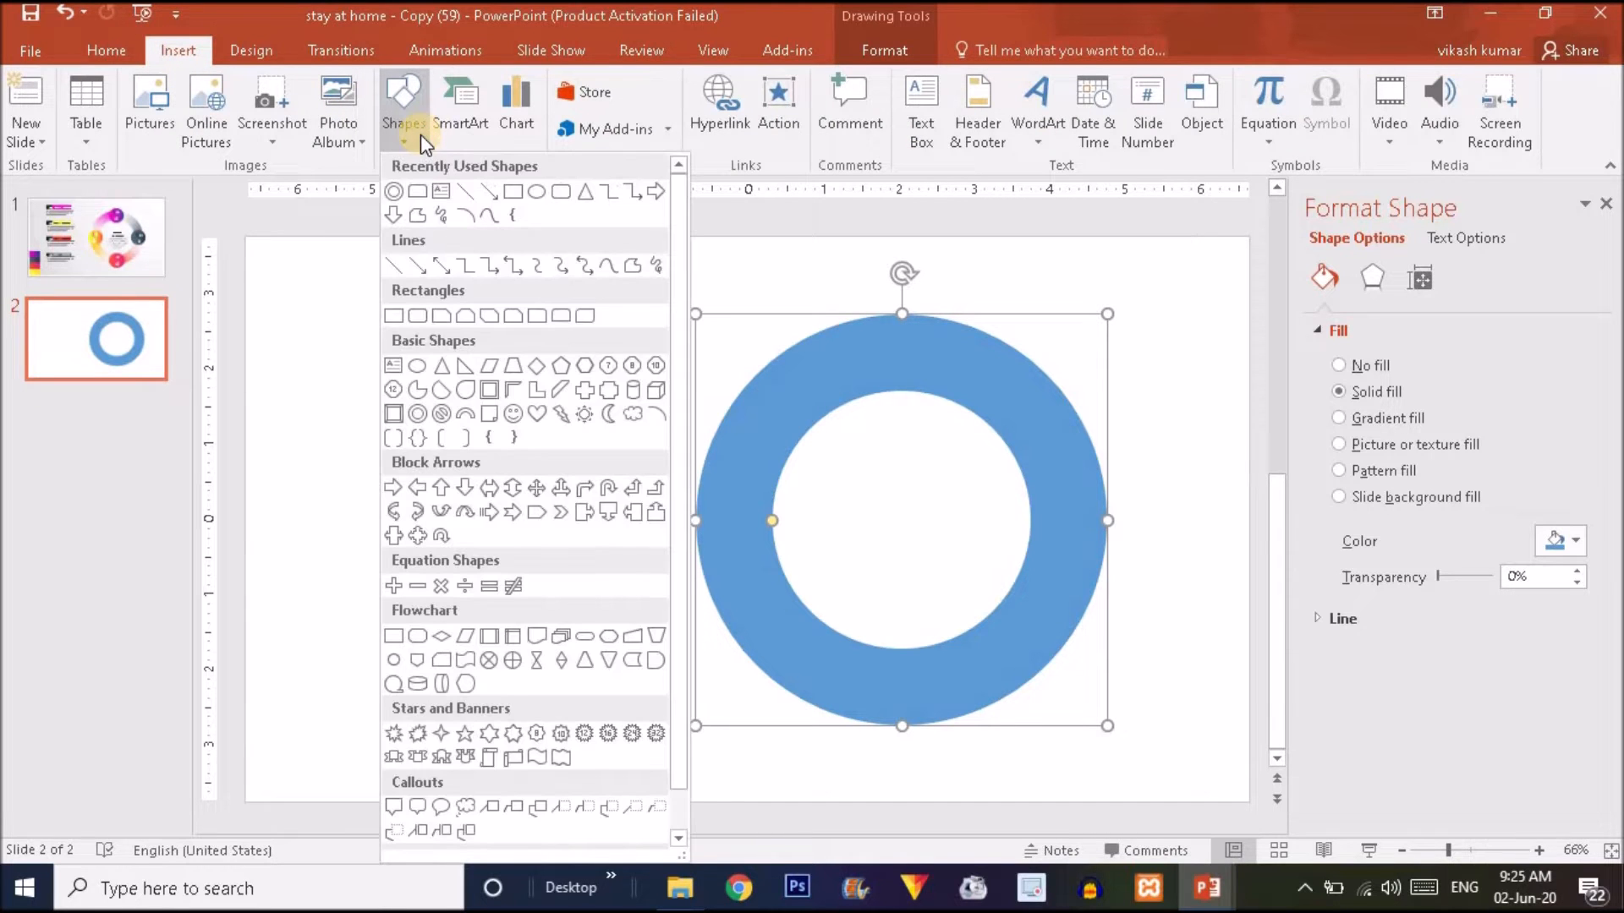
pyautogui.click(511, 195)
pyautogui.moveTo(389, 451)
pyautogui.mouseDown()
pyautogui.moveTo(989, 530)
pyautogui.moveTo(997, 461)
pyautogui.mouseUp()
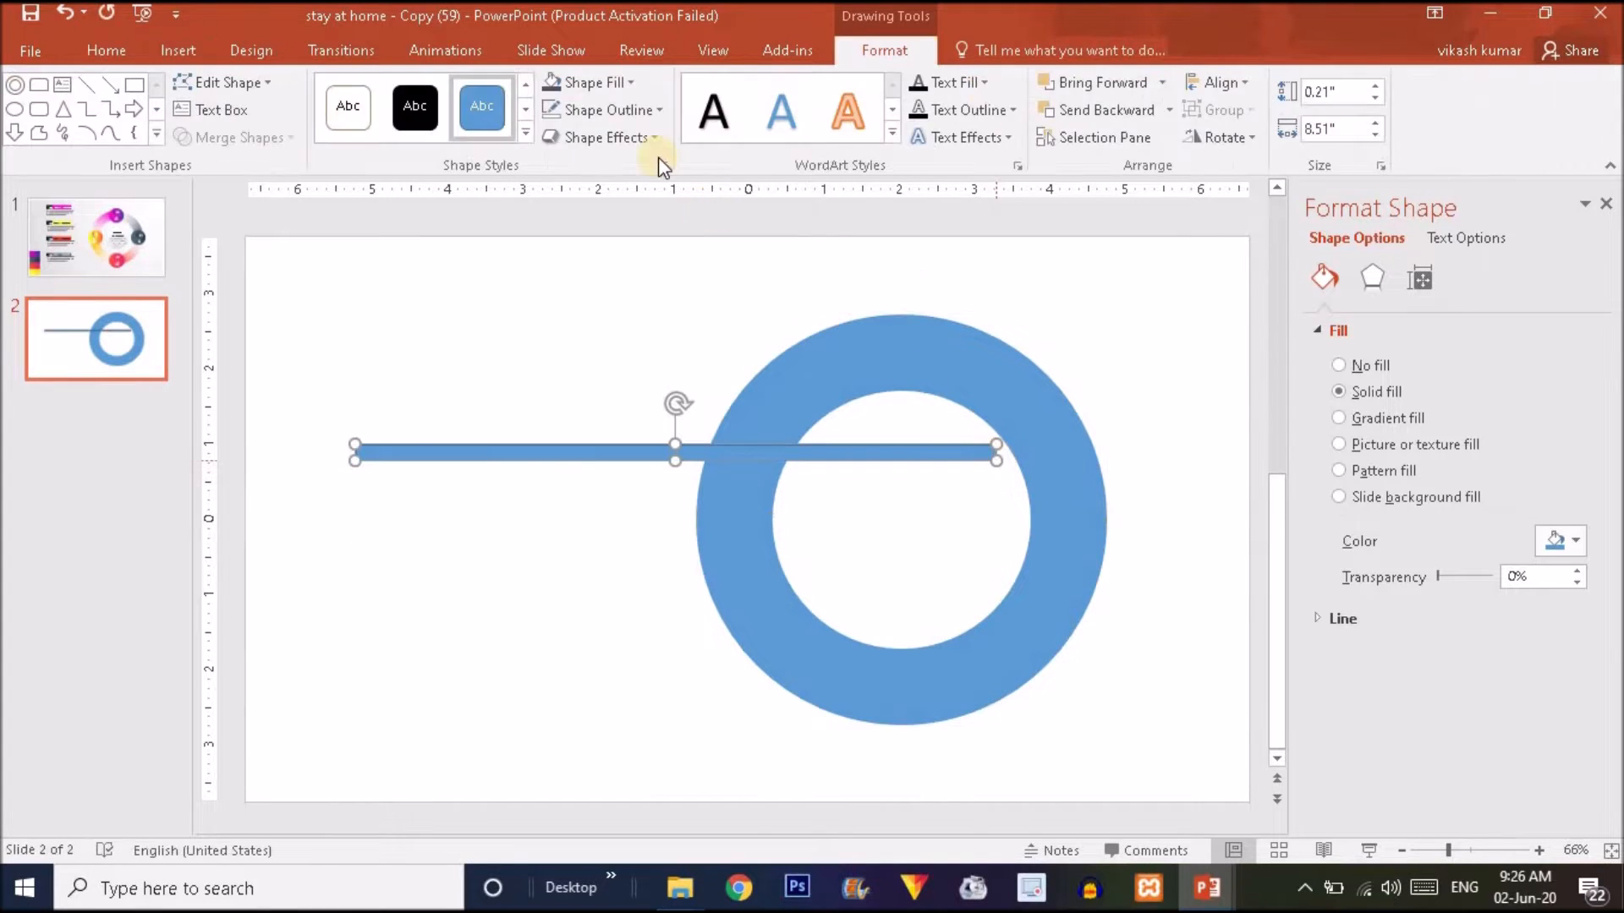
pyautogui.click(551, 83)
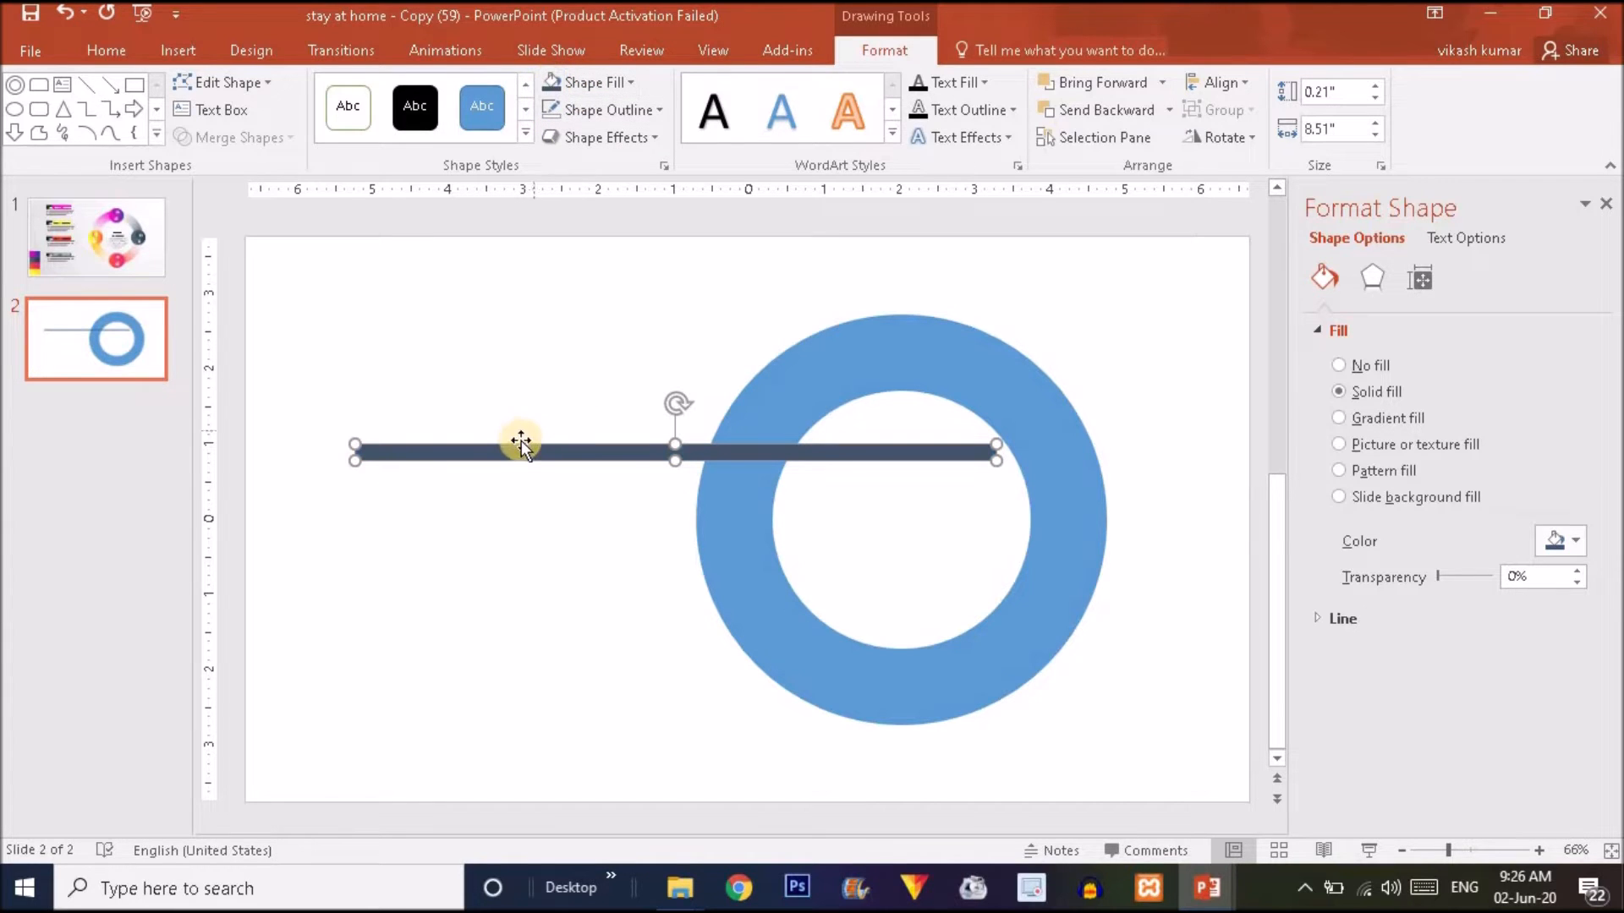
pyautogui.moveTo(579, 464); pyautogui.dragTo(727, 523)
# - Align the donut to the center and middle of the slide
pyautogui.click(777, 429)
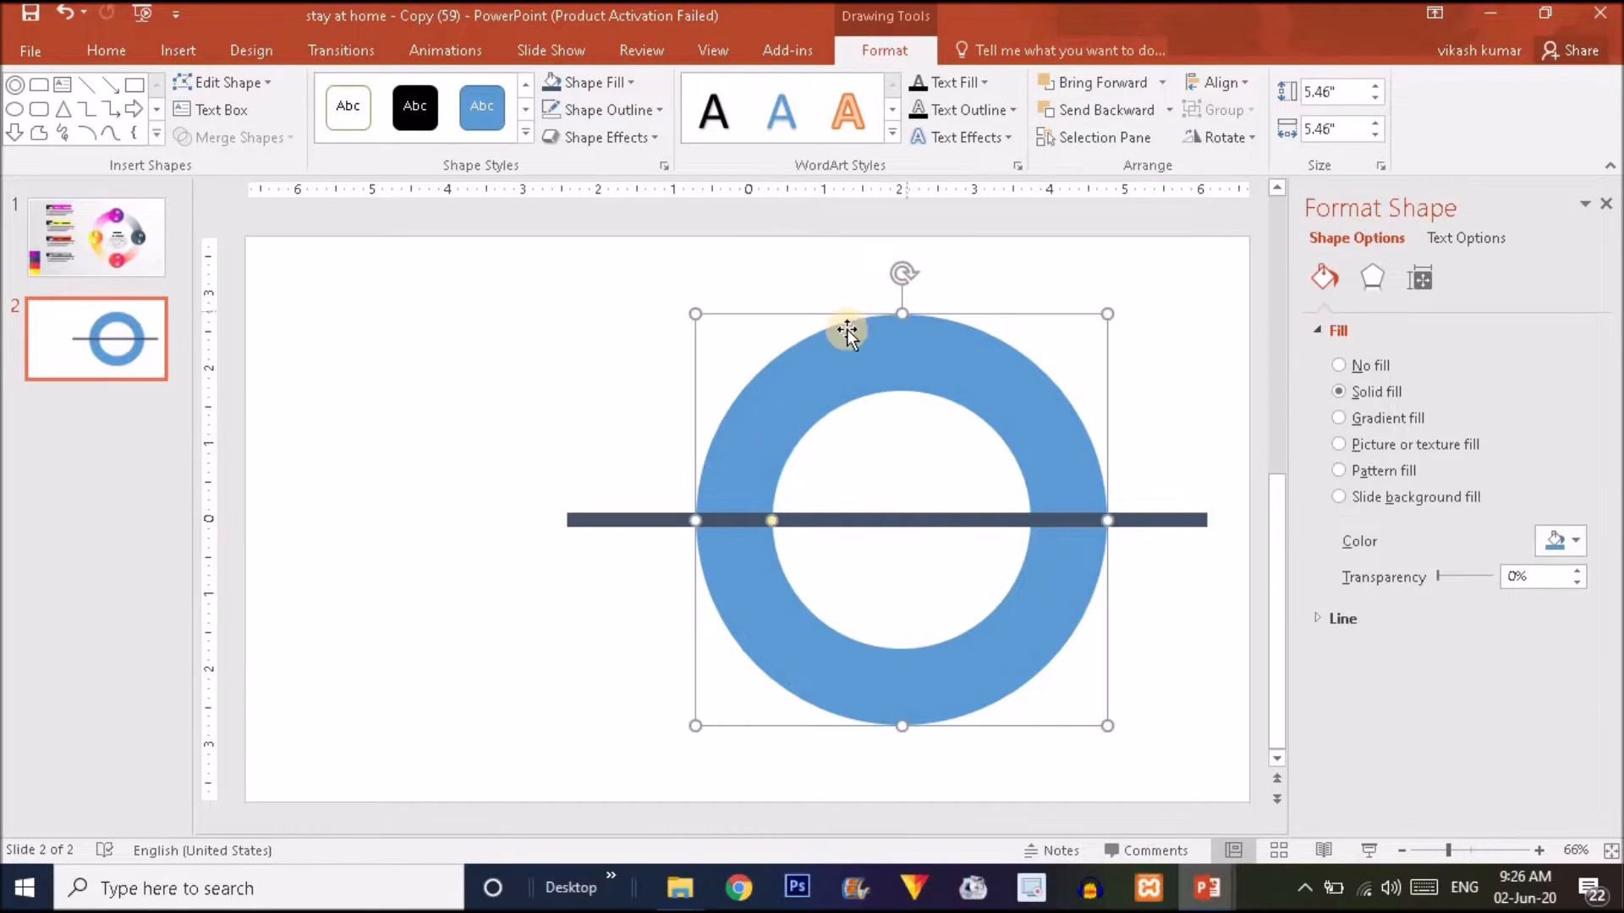
pyautogui.click(1248, 84)
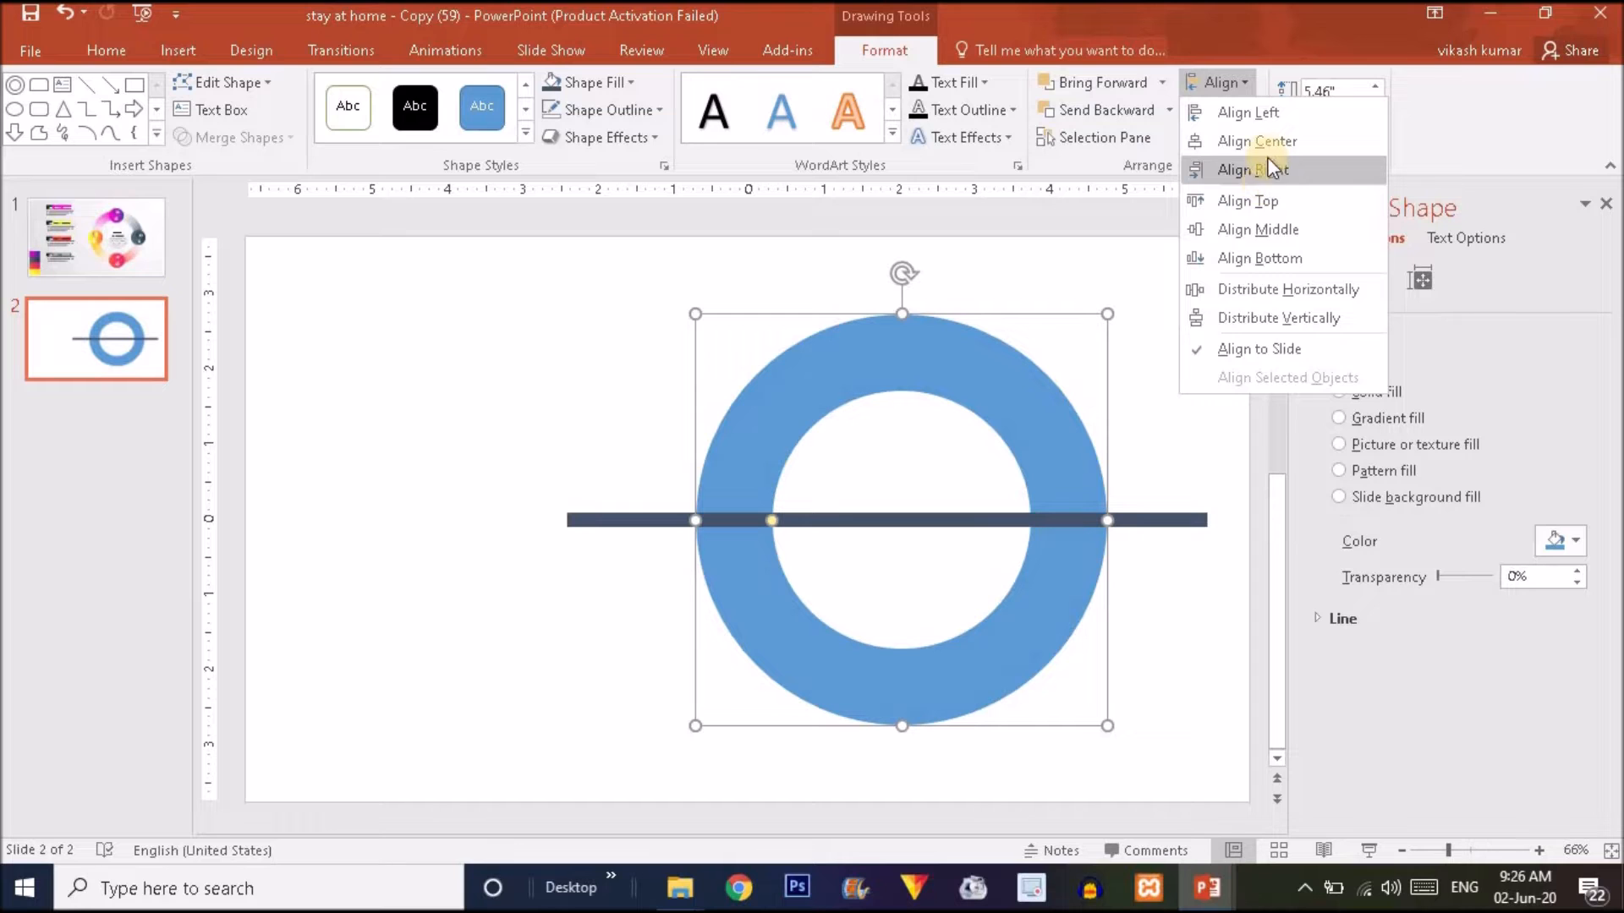
pyautogui.click(1257, 142)
pyautogui.click(1225, 80)
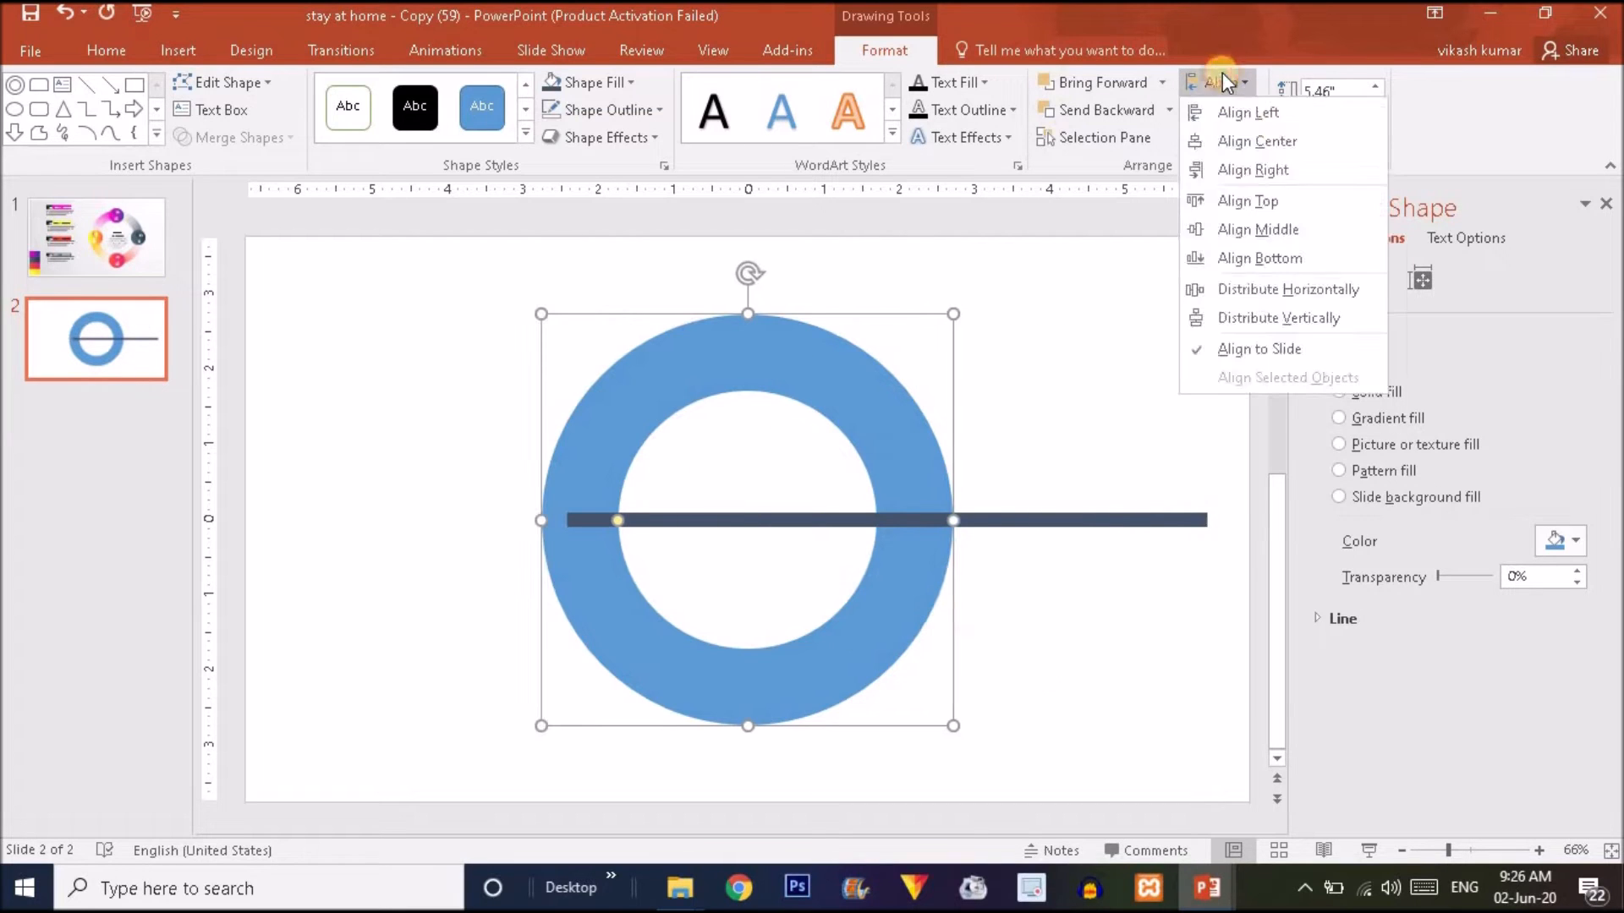
pyautogui.click(1260, 229)
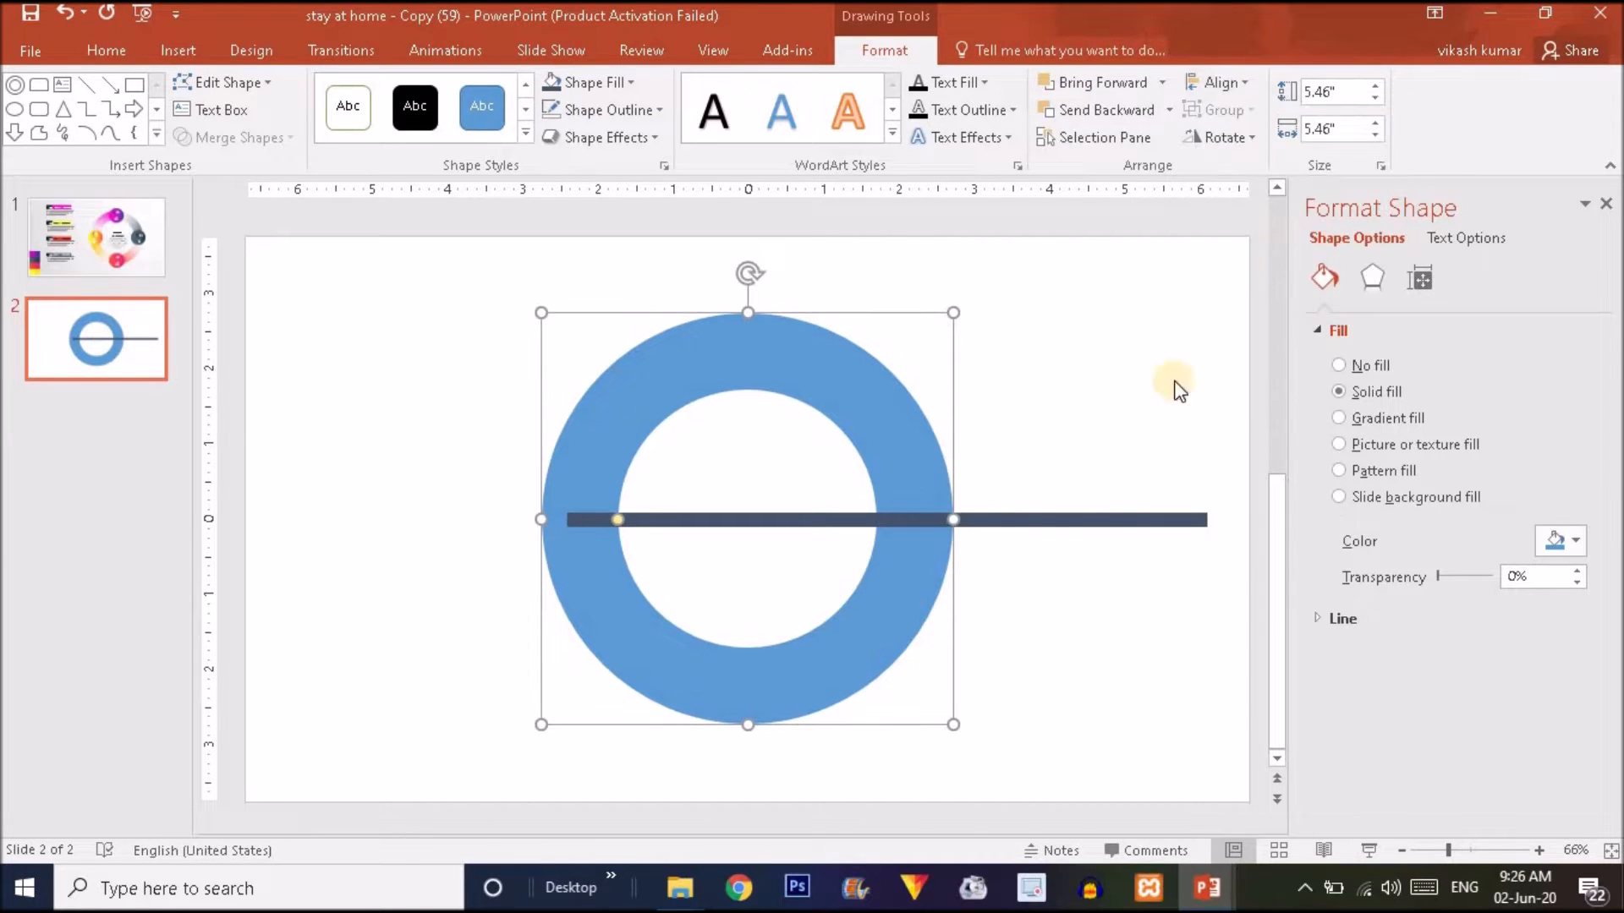
# - Align the thin dark bar to the center and middle of the slide
pyautogui.click(1084, 522)
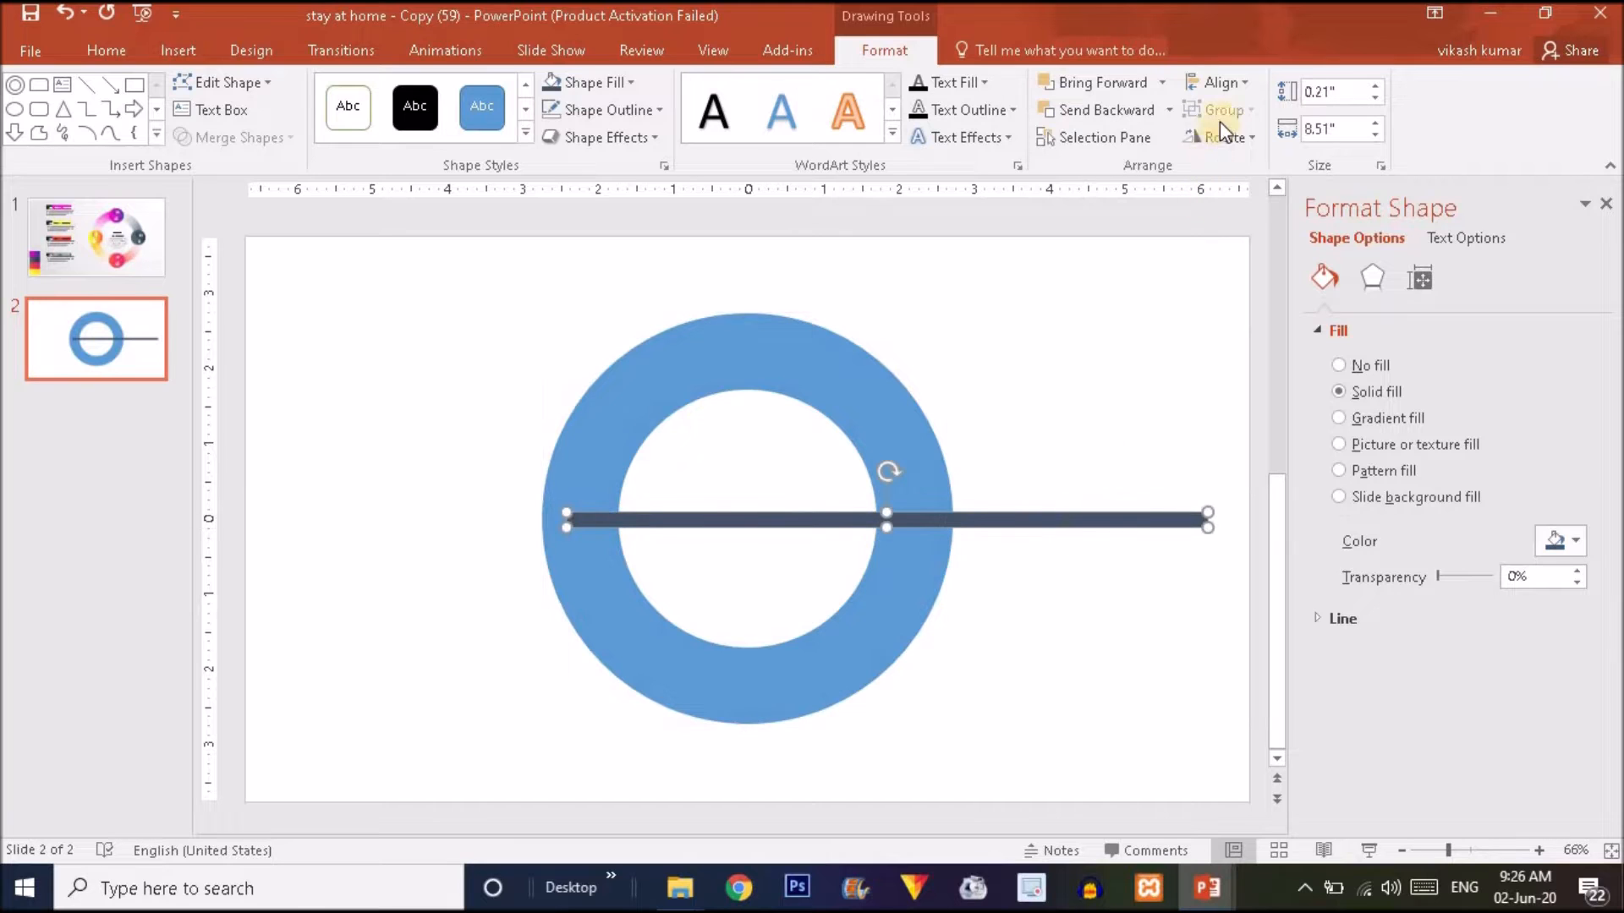
pyautogui.click(1224, 78)
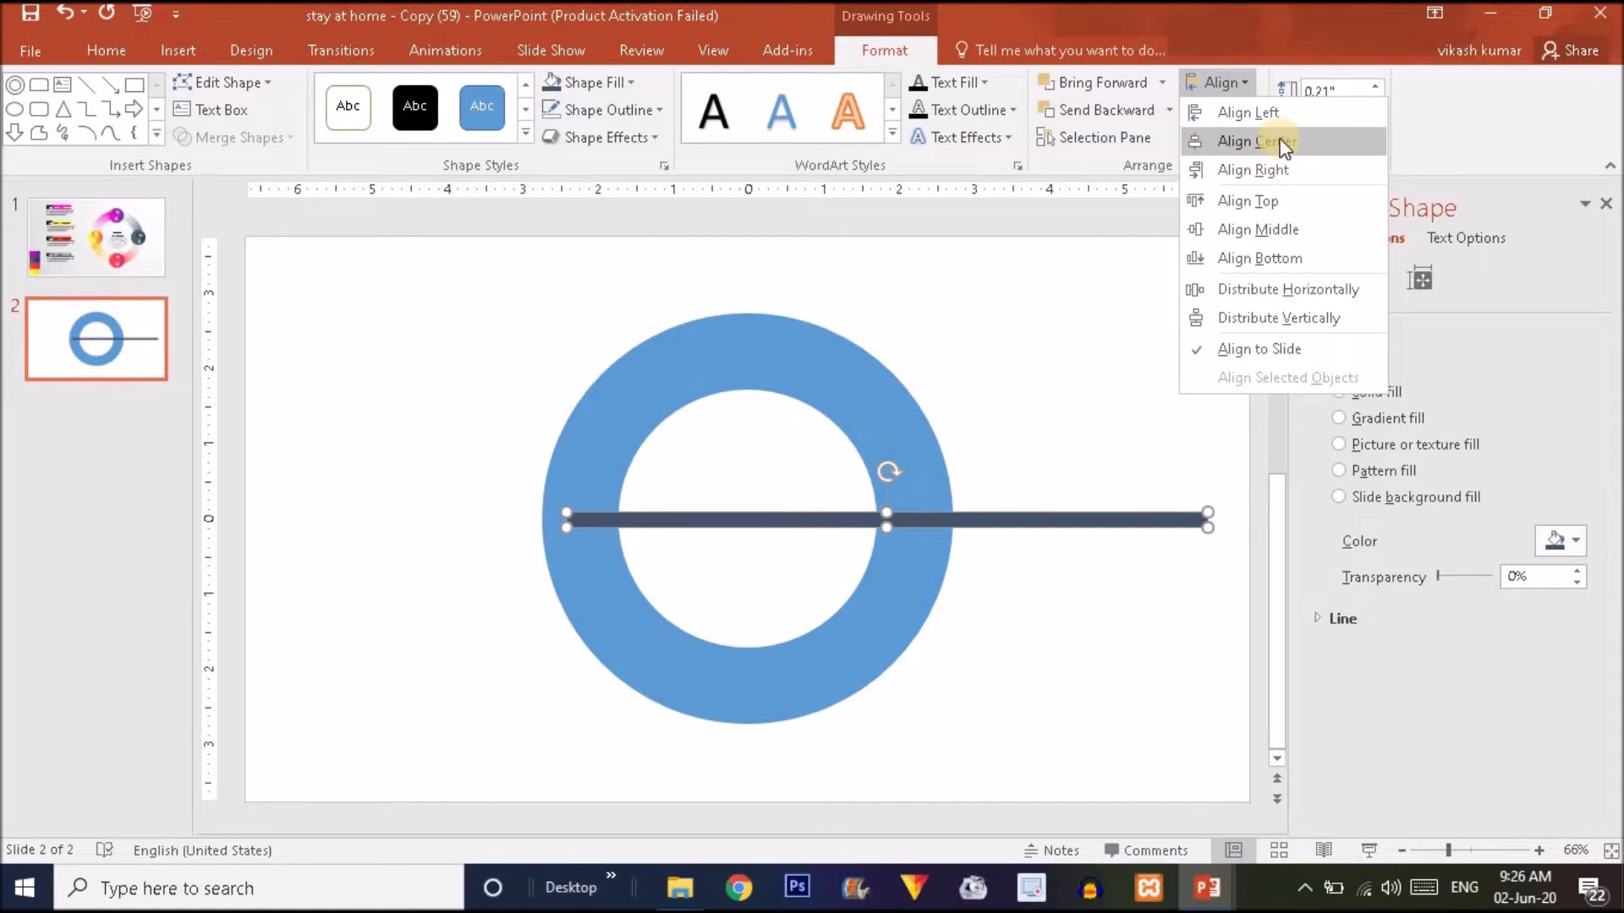
pyautogui.click(1284, 144)
pyautogui.click(1232, 80)
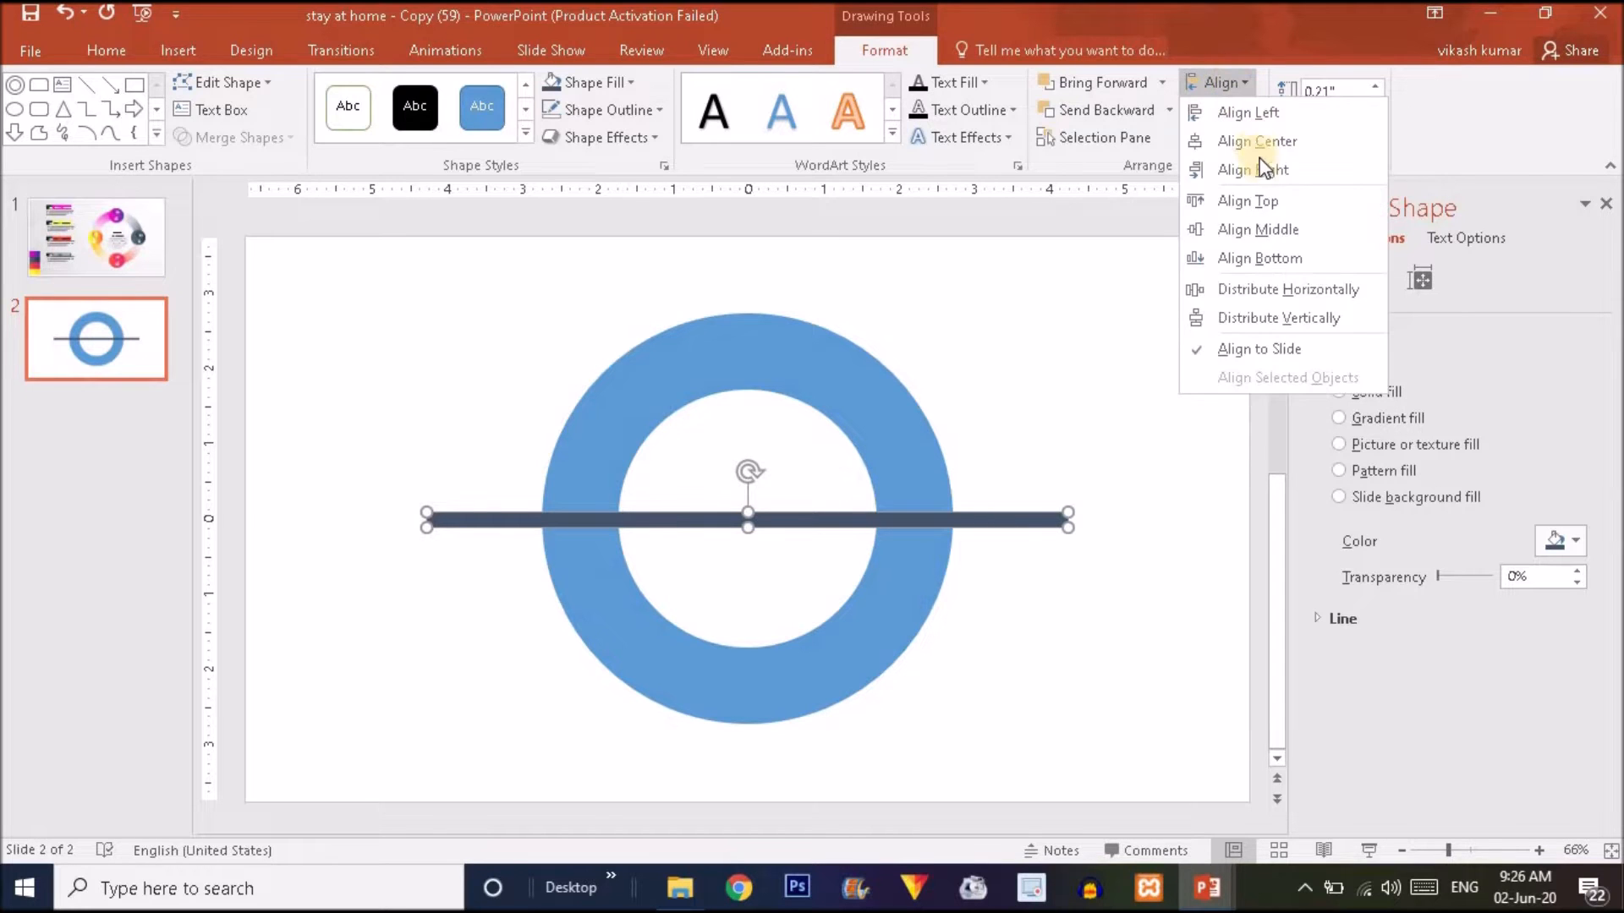
pyautogui.click(1275, 228)
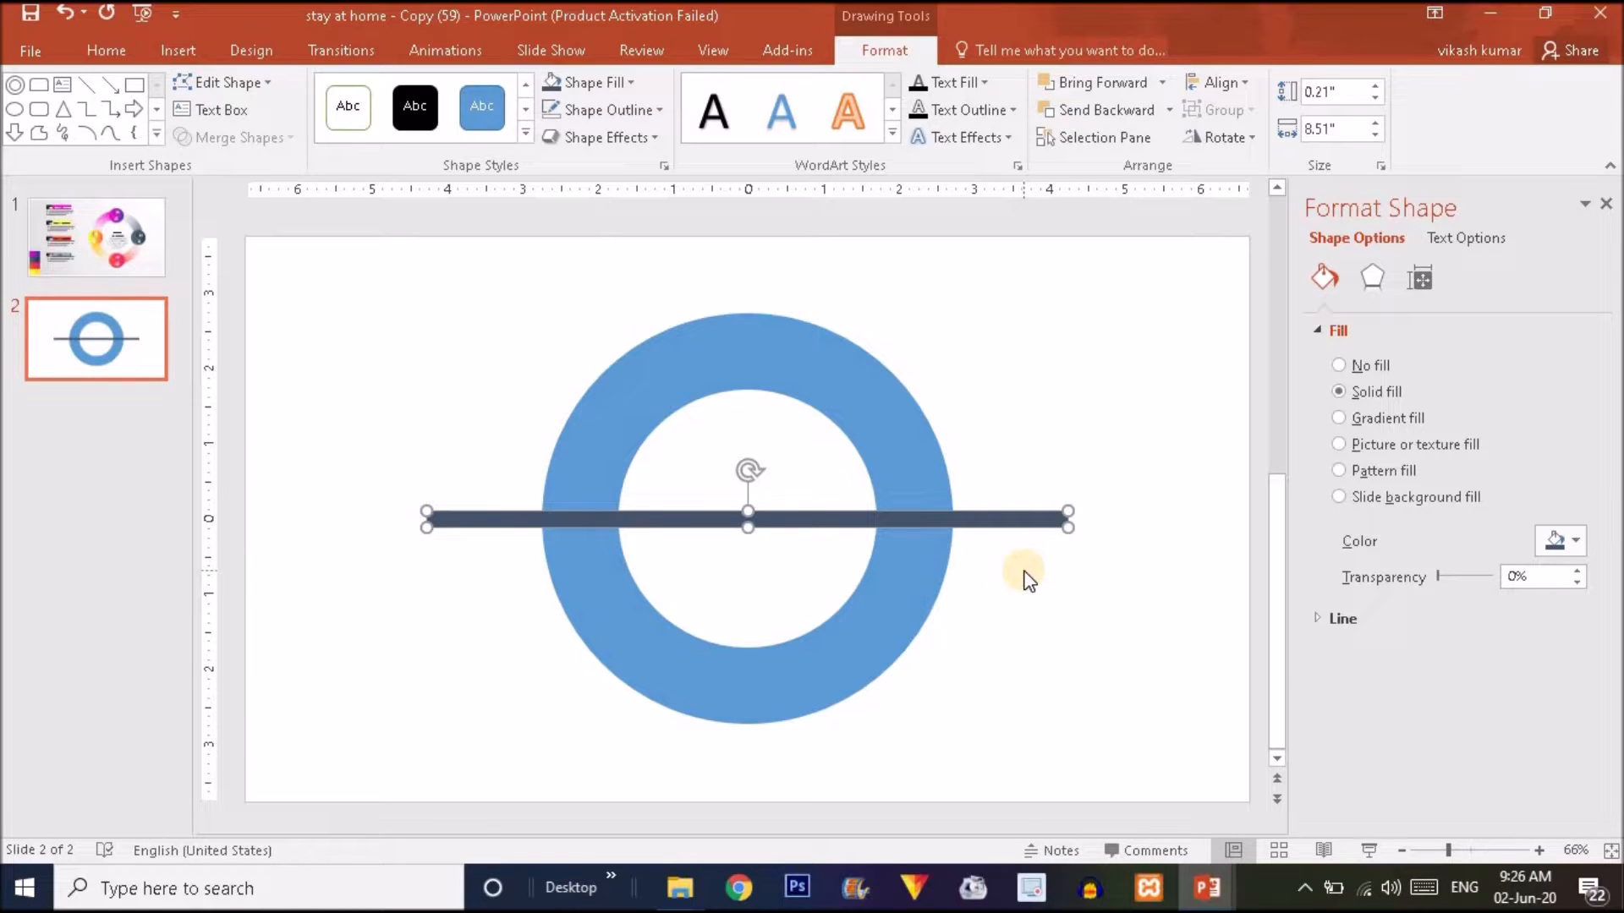
# - Duplicate the bar, rotate the copy right 90°, and position it vertically through the donut's center
pyautogui.hotkey('ctrl', 'd')
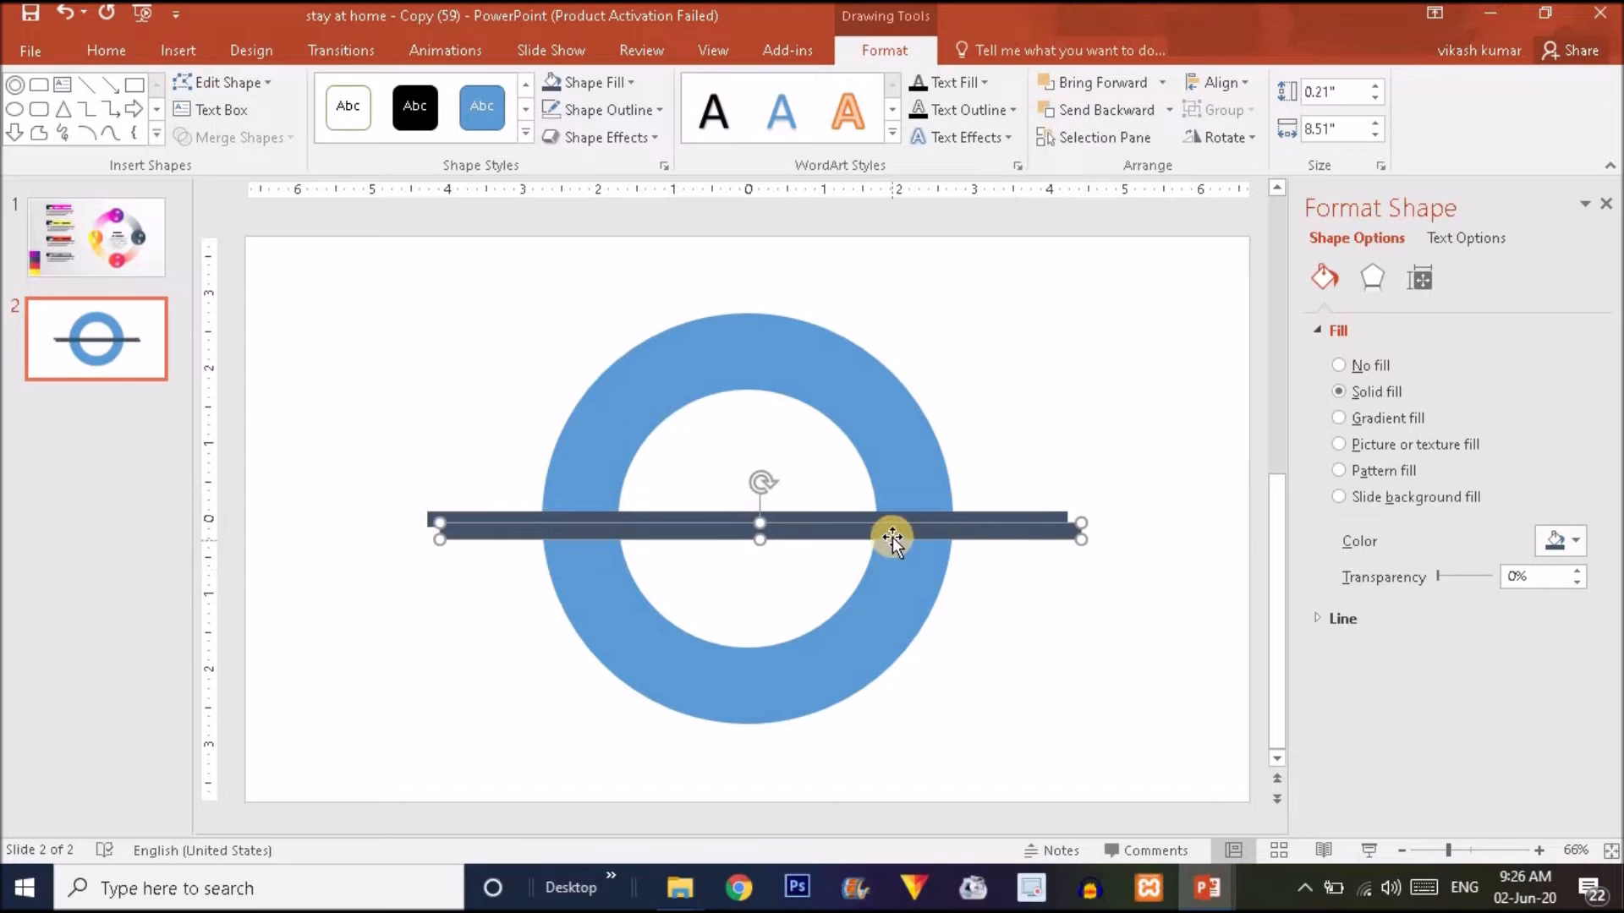
pyautogui.moveTo(892, 546); pyautogui.dragTo(882, 598)
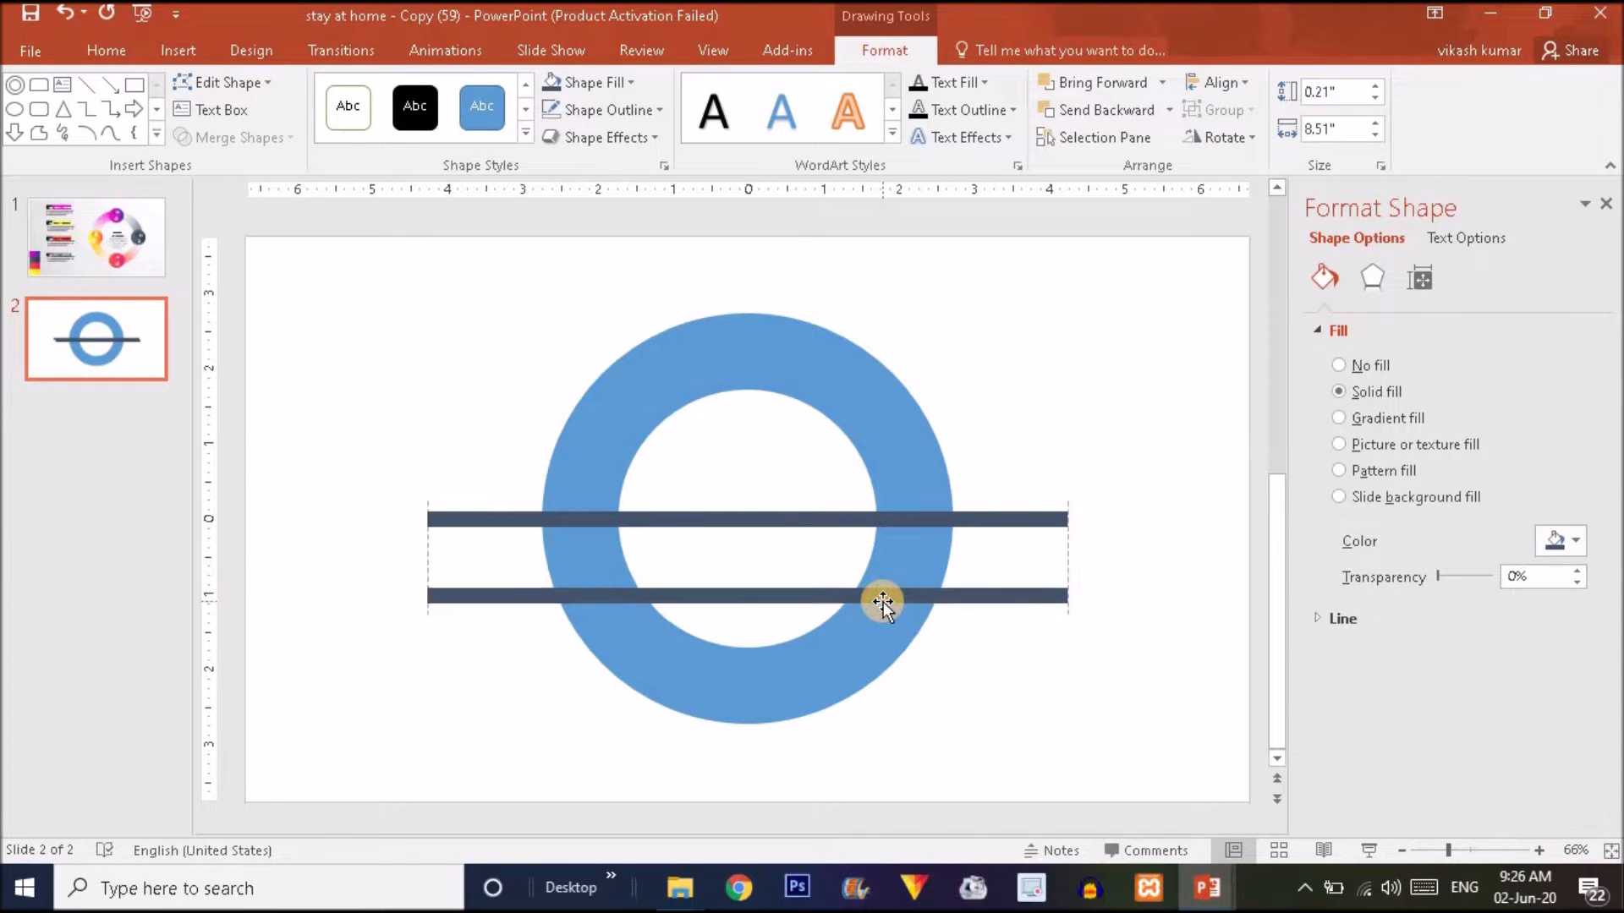
pyautogui.click(1236, 137)
pyautogui.click(1252, 165)
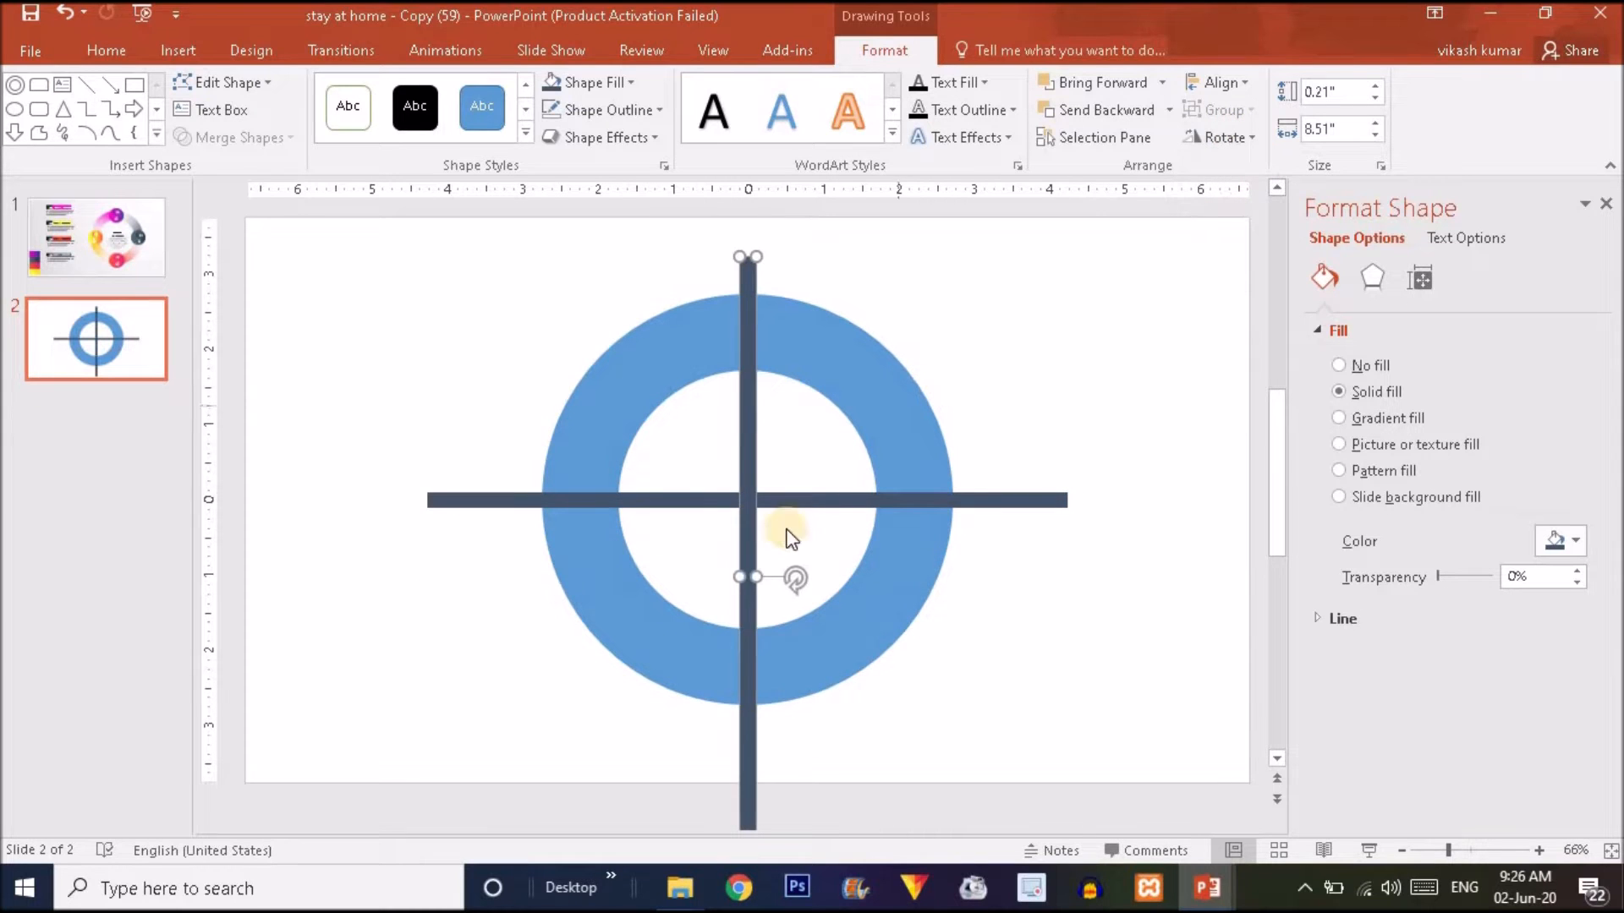
pyautogui.moveTo(752, 626); pyautogui.dragTo(754, 561)
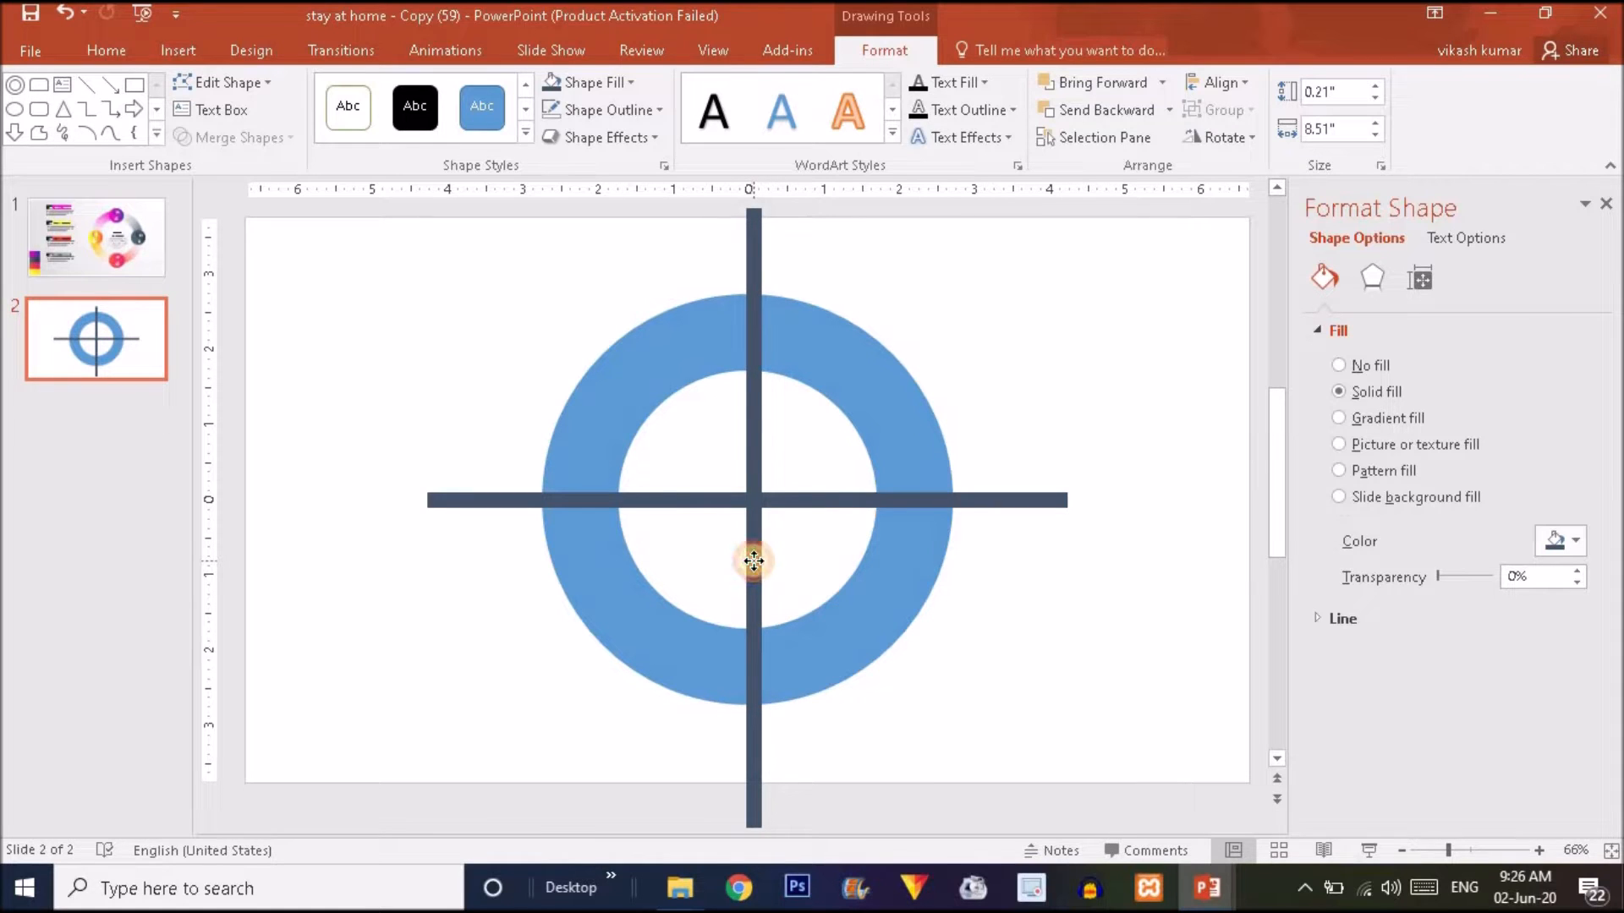
# - Fill the vertical bar with the lightest tint of orange and center it horizontally on the donut
pyautogui.click(606, 74)
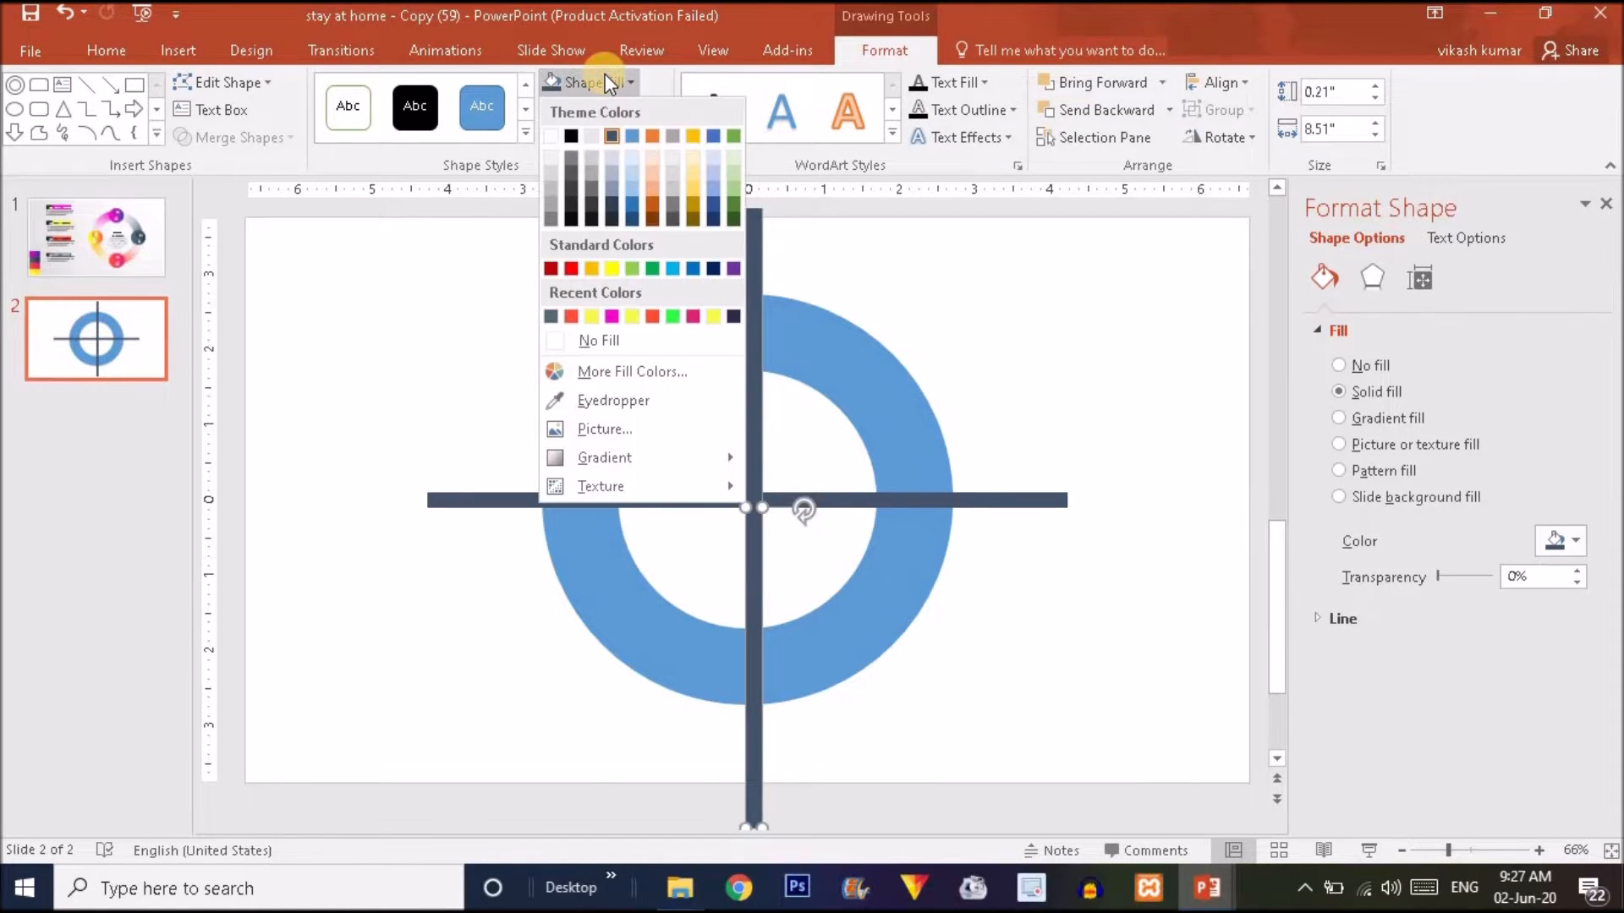
pyautogui.click(652, 156)
pyautogui.moveTo(754, 563); pyautogui.dragTo(747, 563)
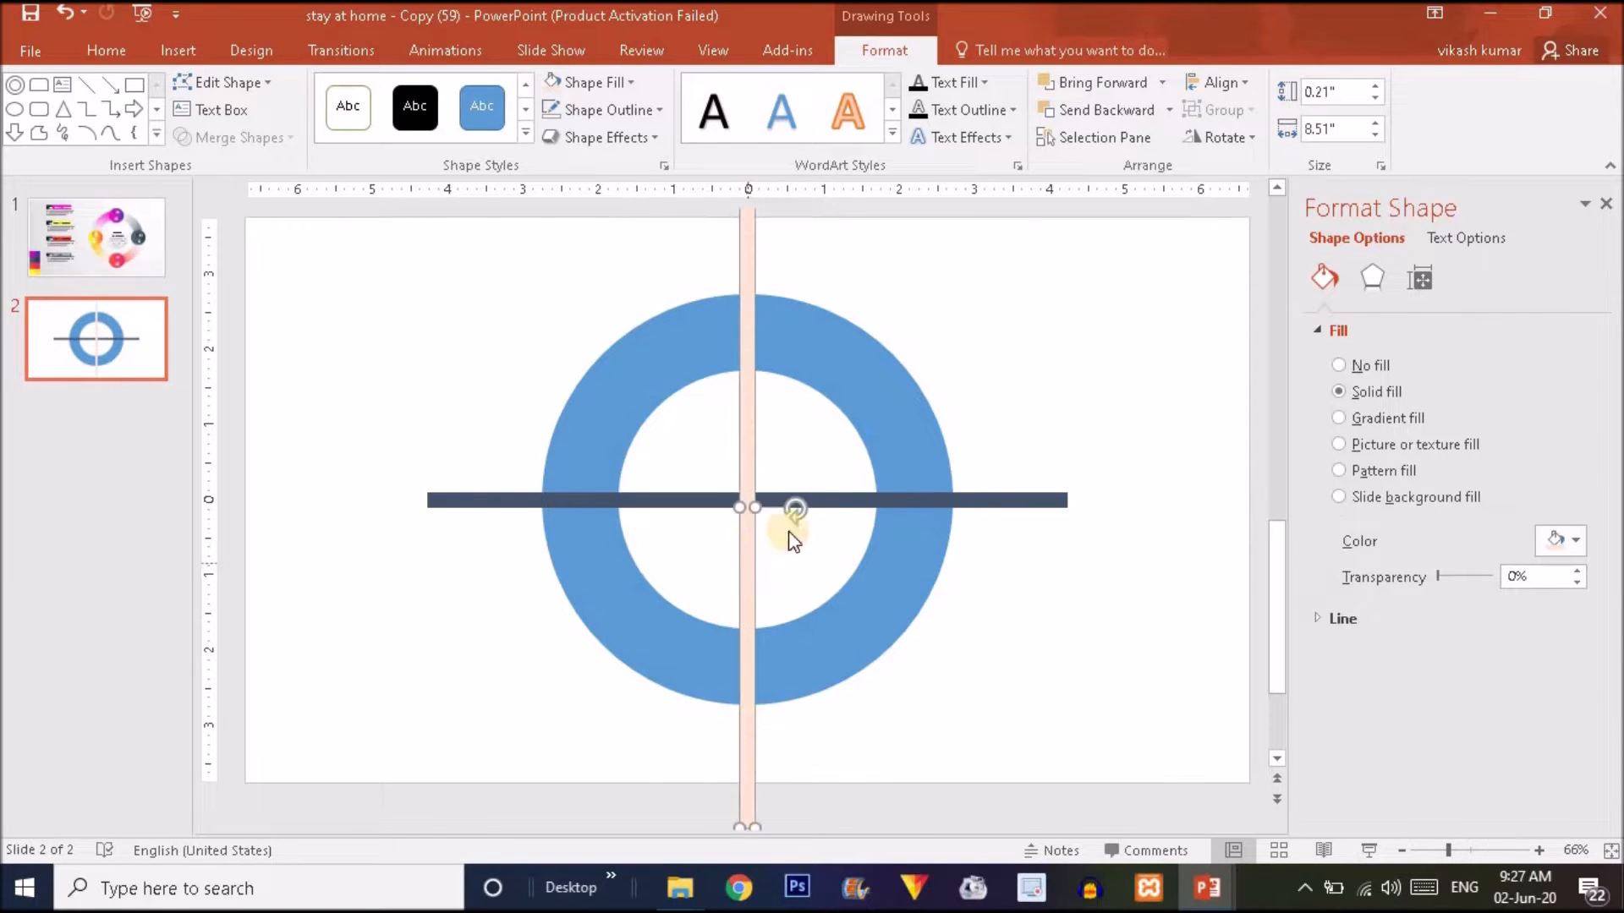
# - Fill the horizontal bar with the same light orange, keeping it across the donut's middle
pyautogui.click(893, 498)
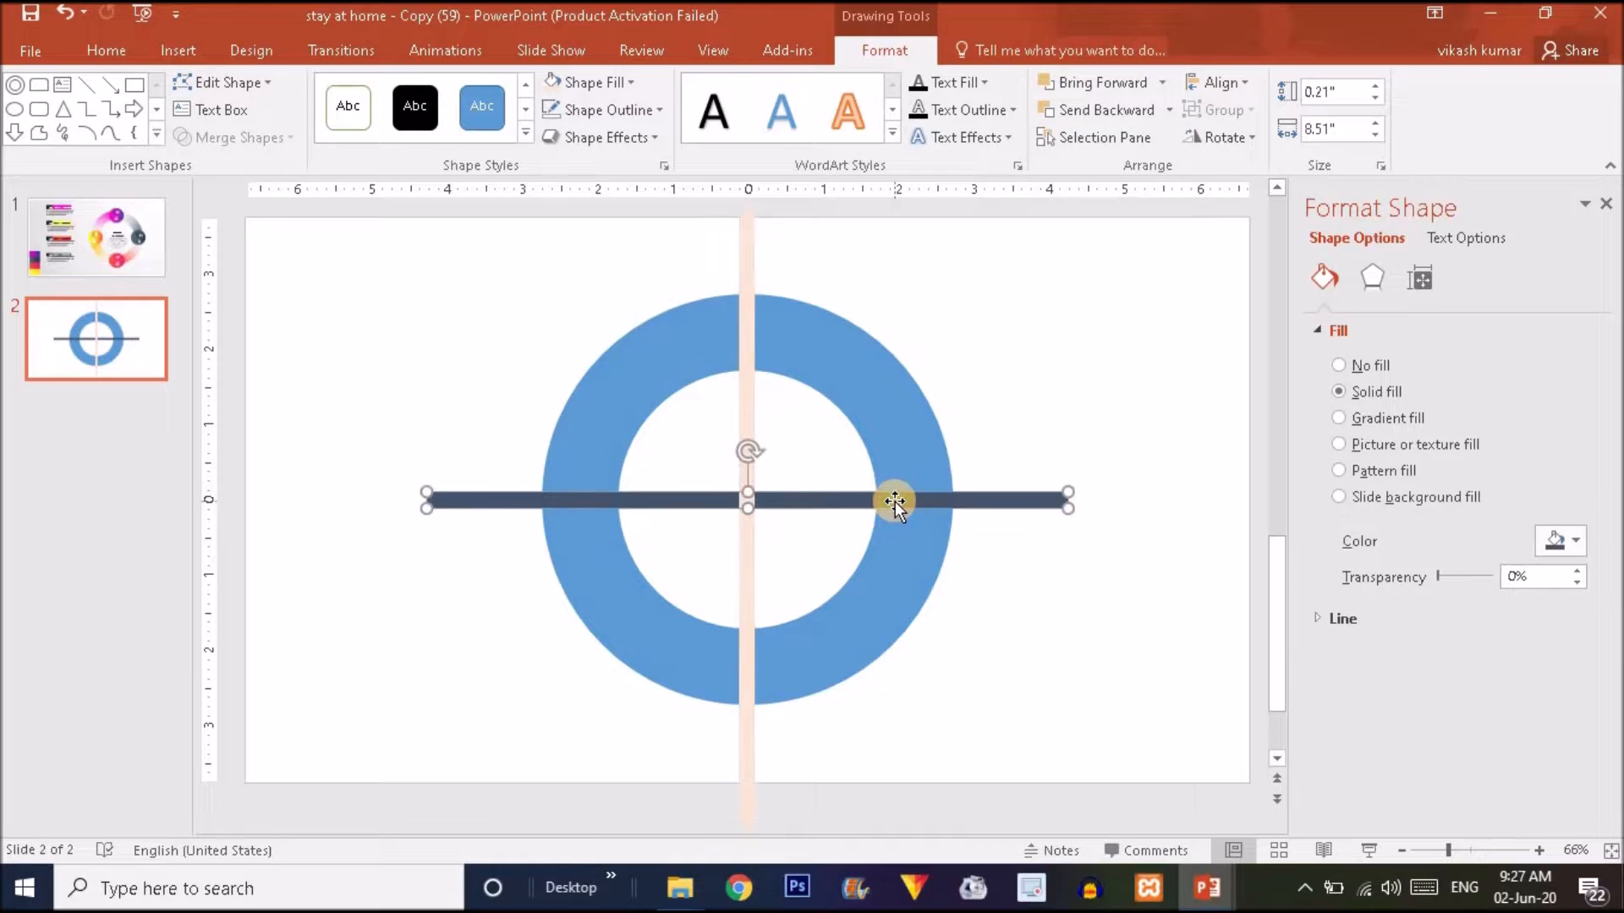
pyautogui.click(550, 82)
pyautogui.moveTo(980, 501); pyautogui.dragTo(980, 498)
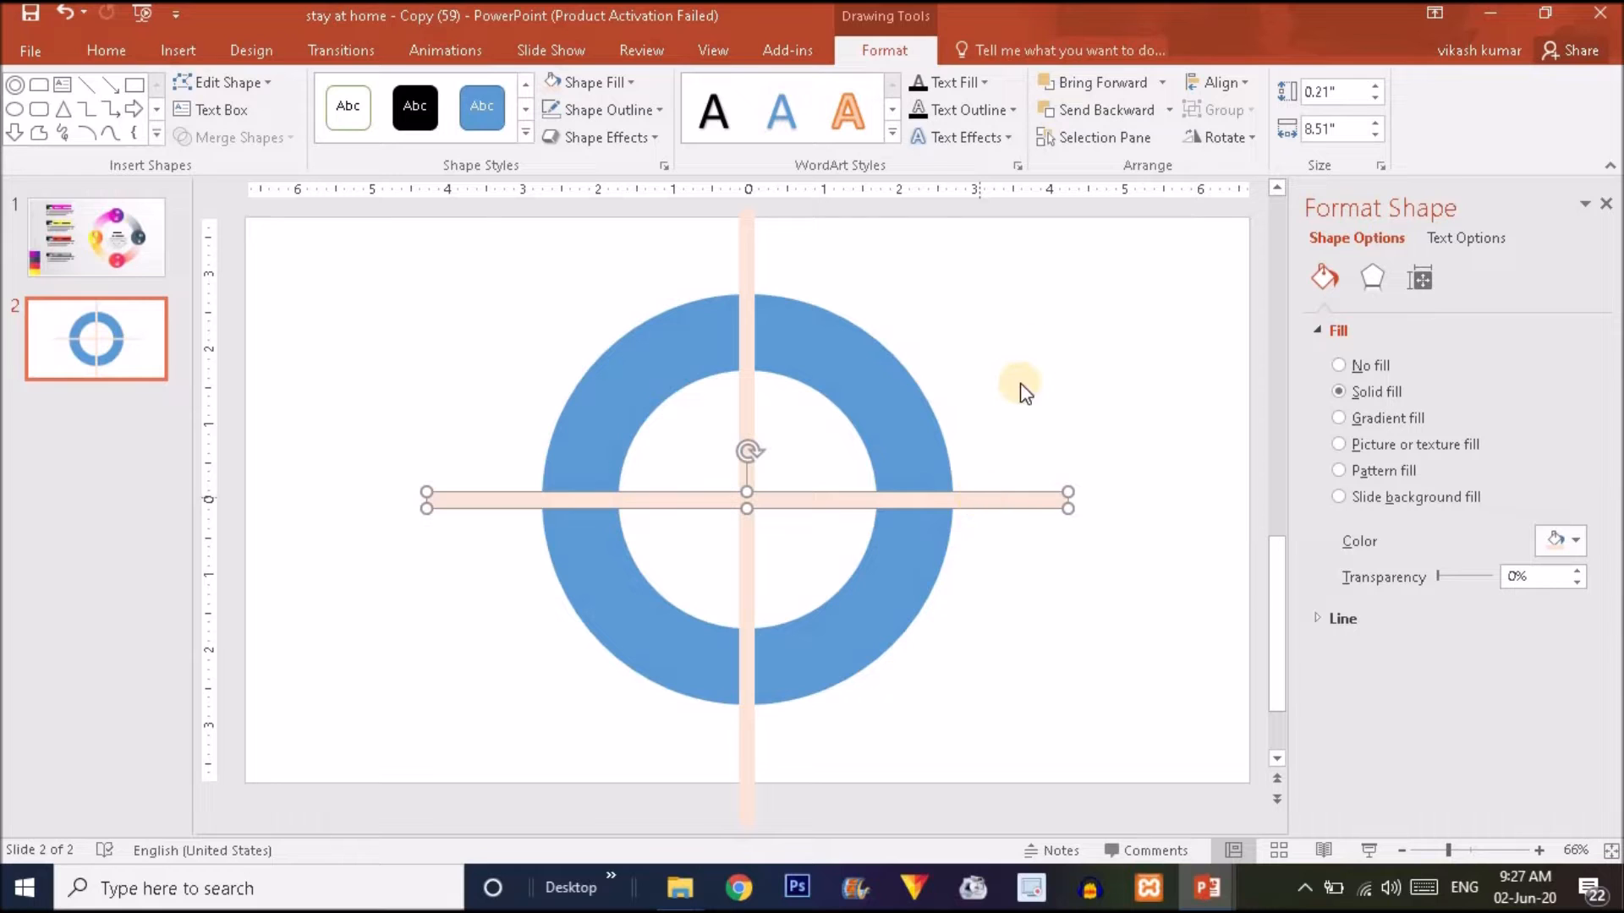
# - Merge the donut and both bars with Fragment to split them into separate pieces
pyautogui.click(1040, 347)
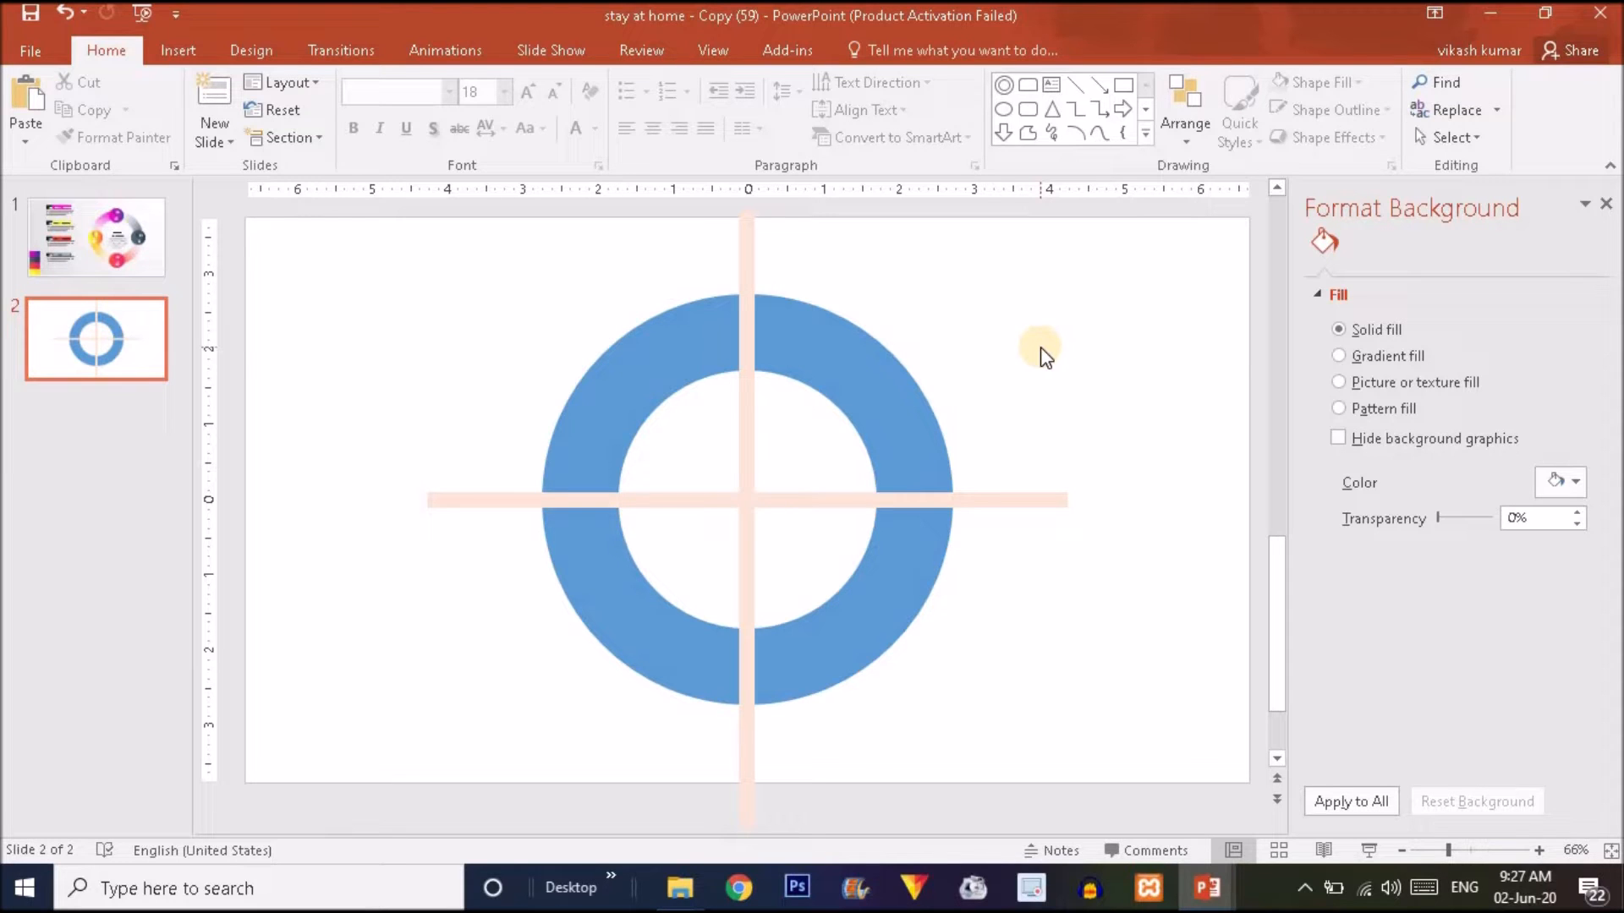
pyautogui.hotkey('ctrl', 'a')
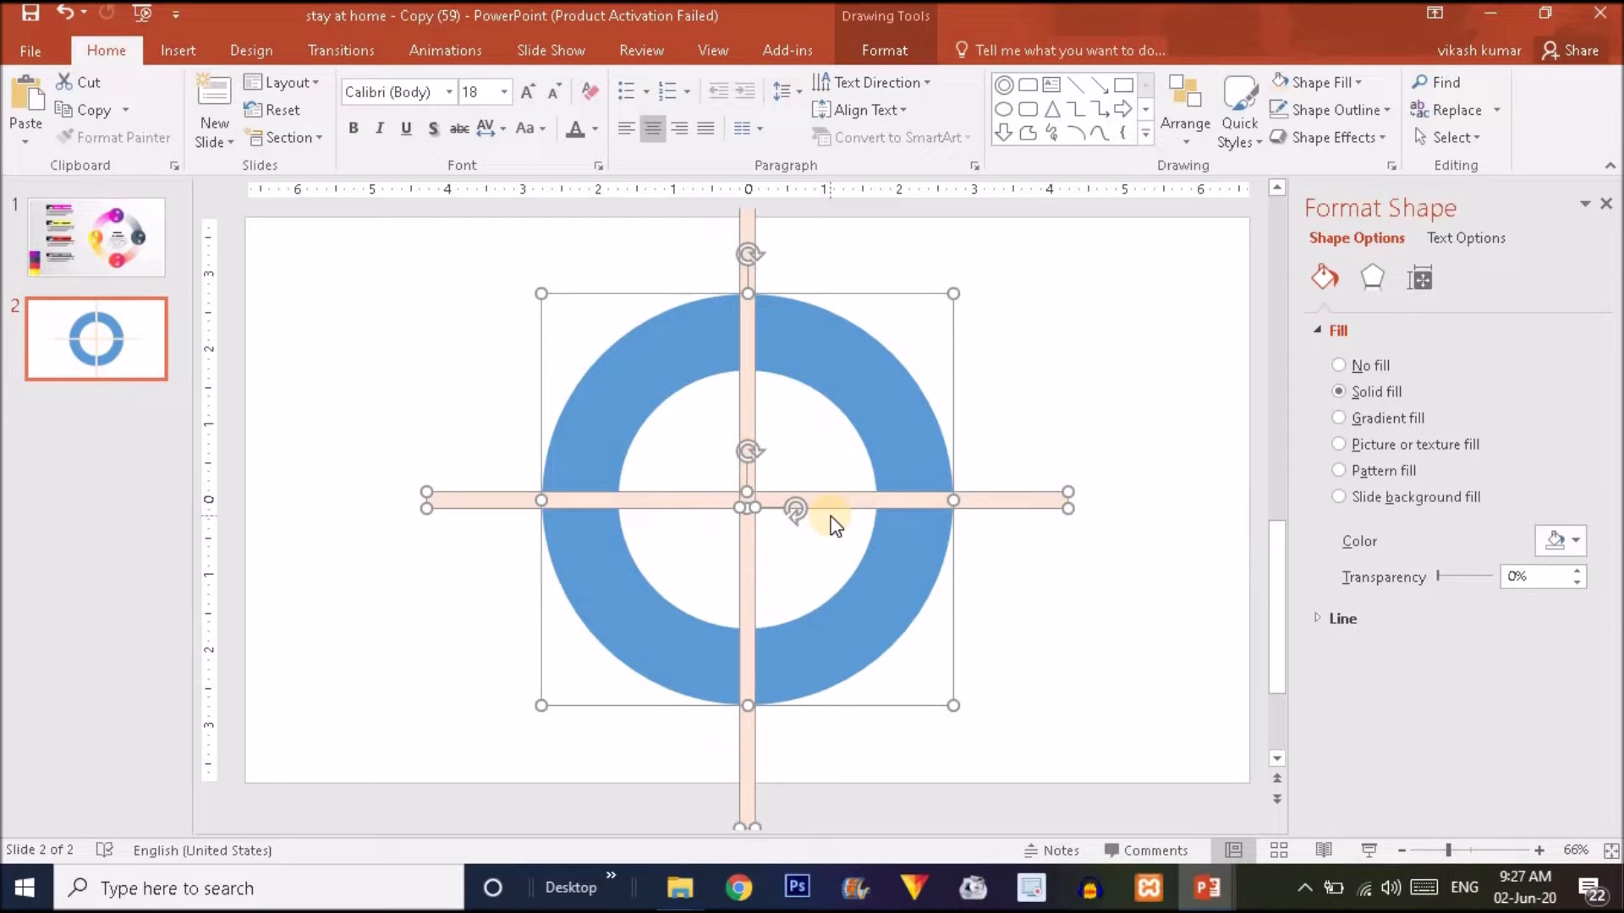
pyautogui.click(915, 53)
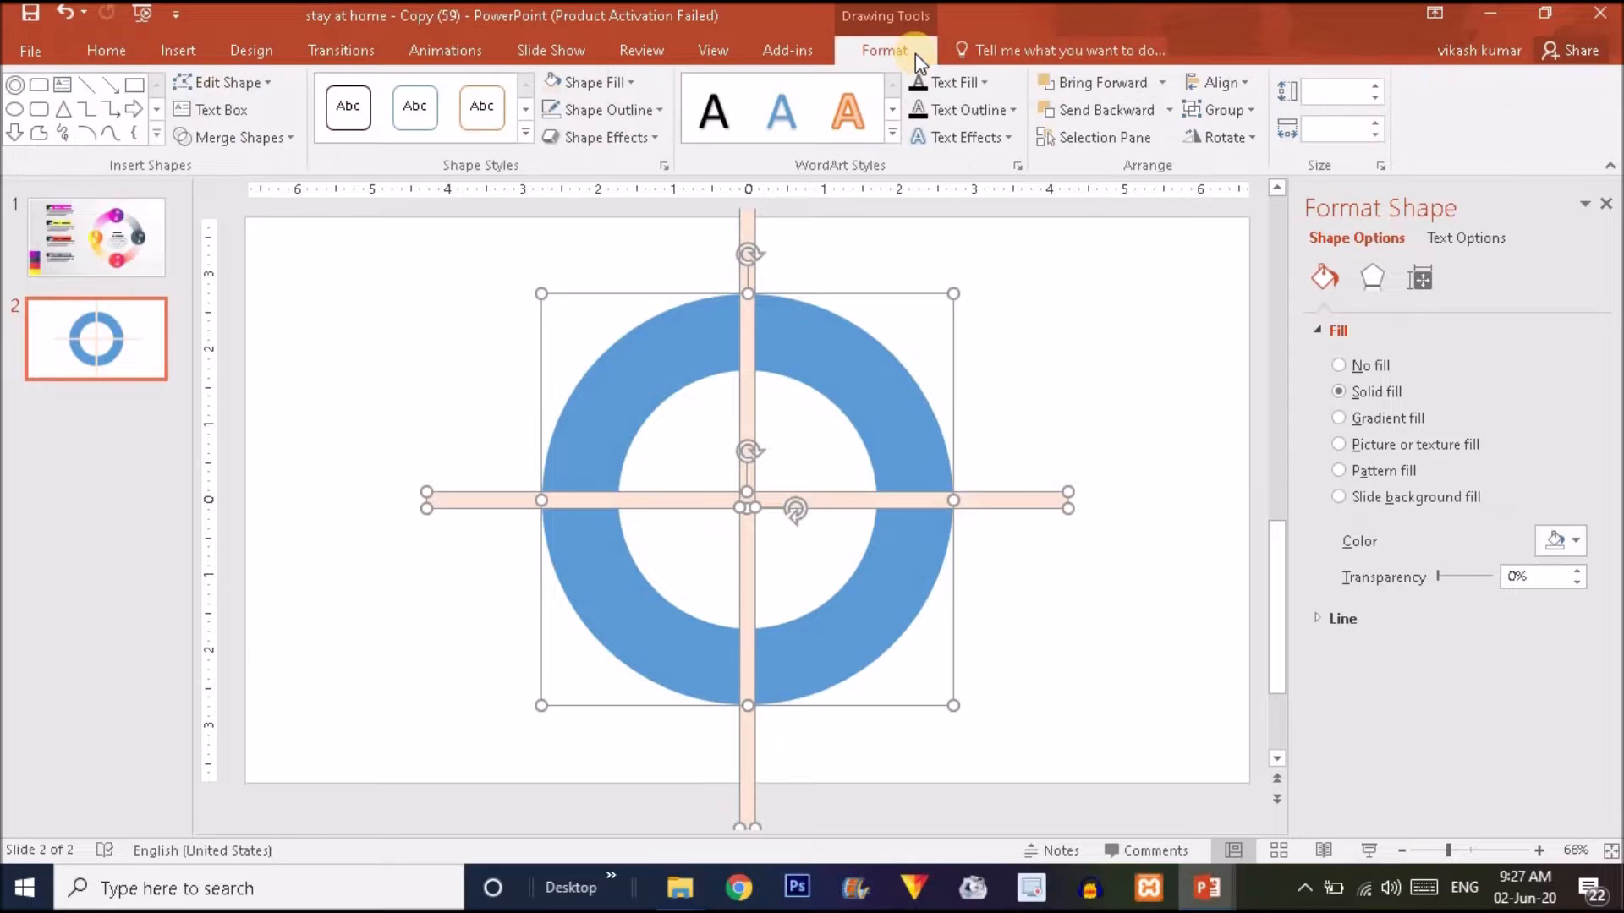
pyautogui.click(231, 144)
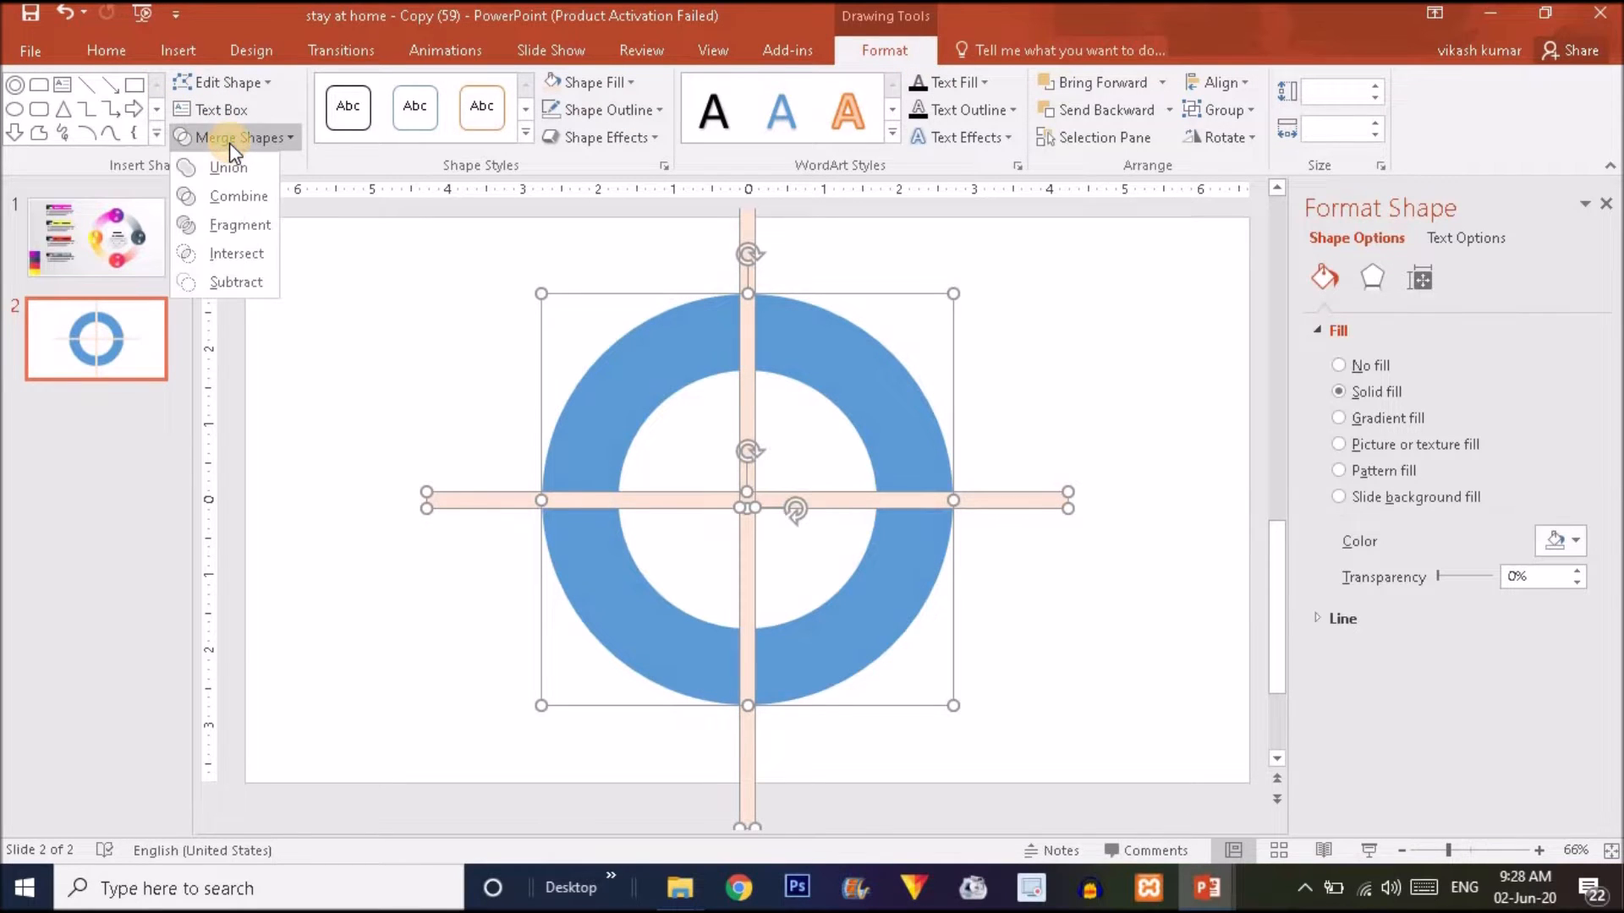
pyautogui.click(239, 224)
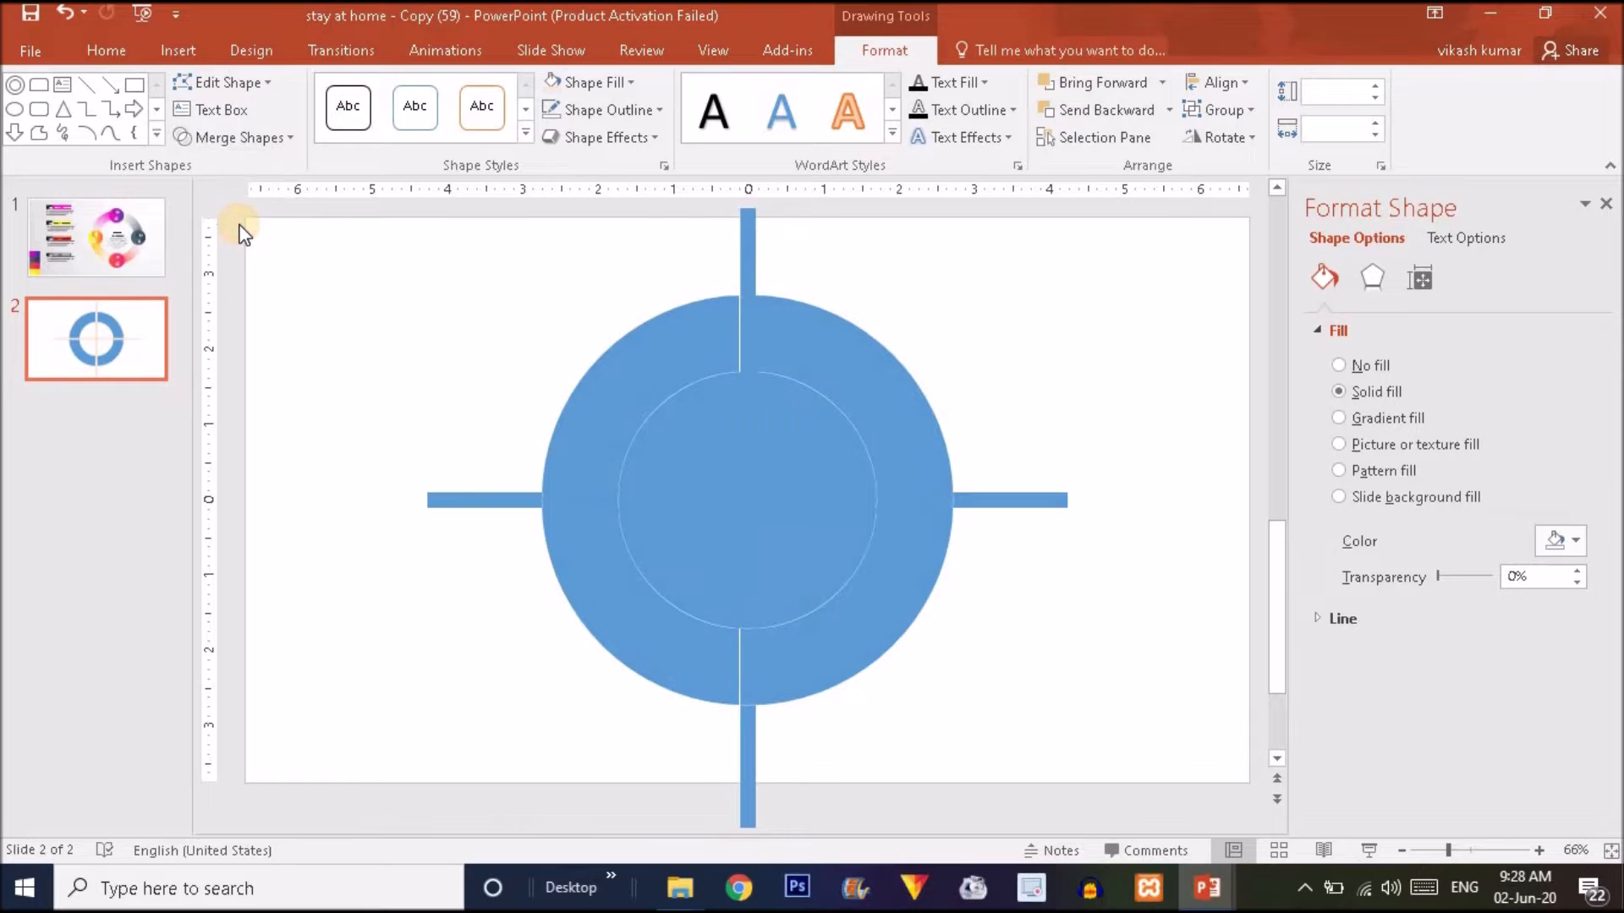
# - Delete the inner disc and bar fragments, keeping only the four ring segments
pyautogui.click(1106, 342)
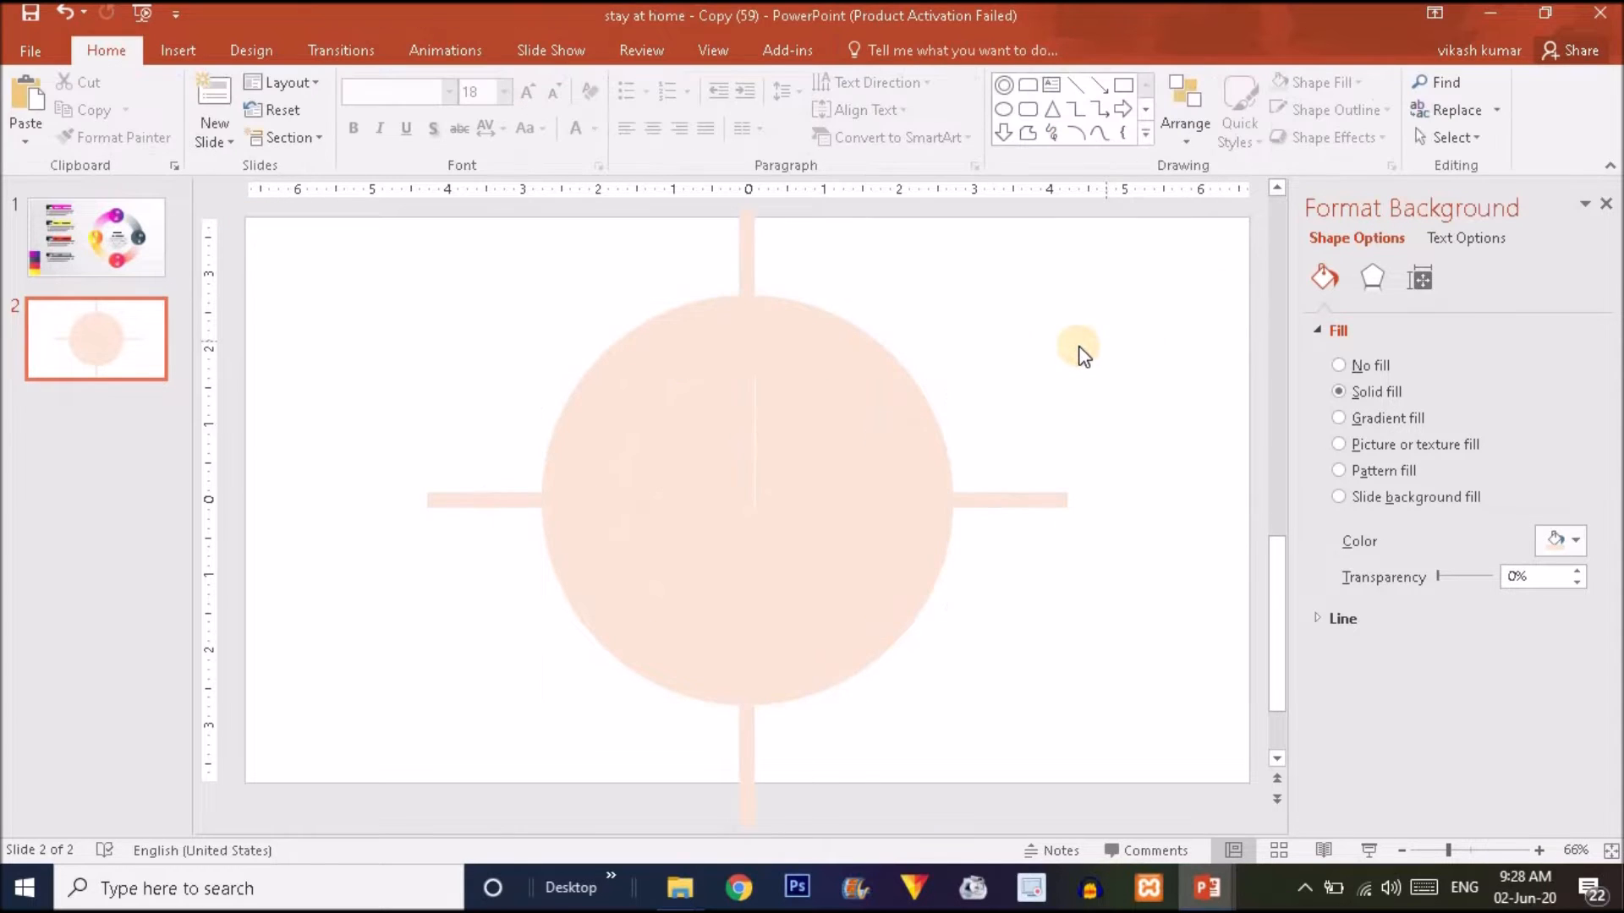
pyautogui.hotkey('ctrl', 'a')
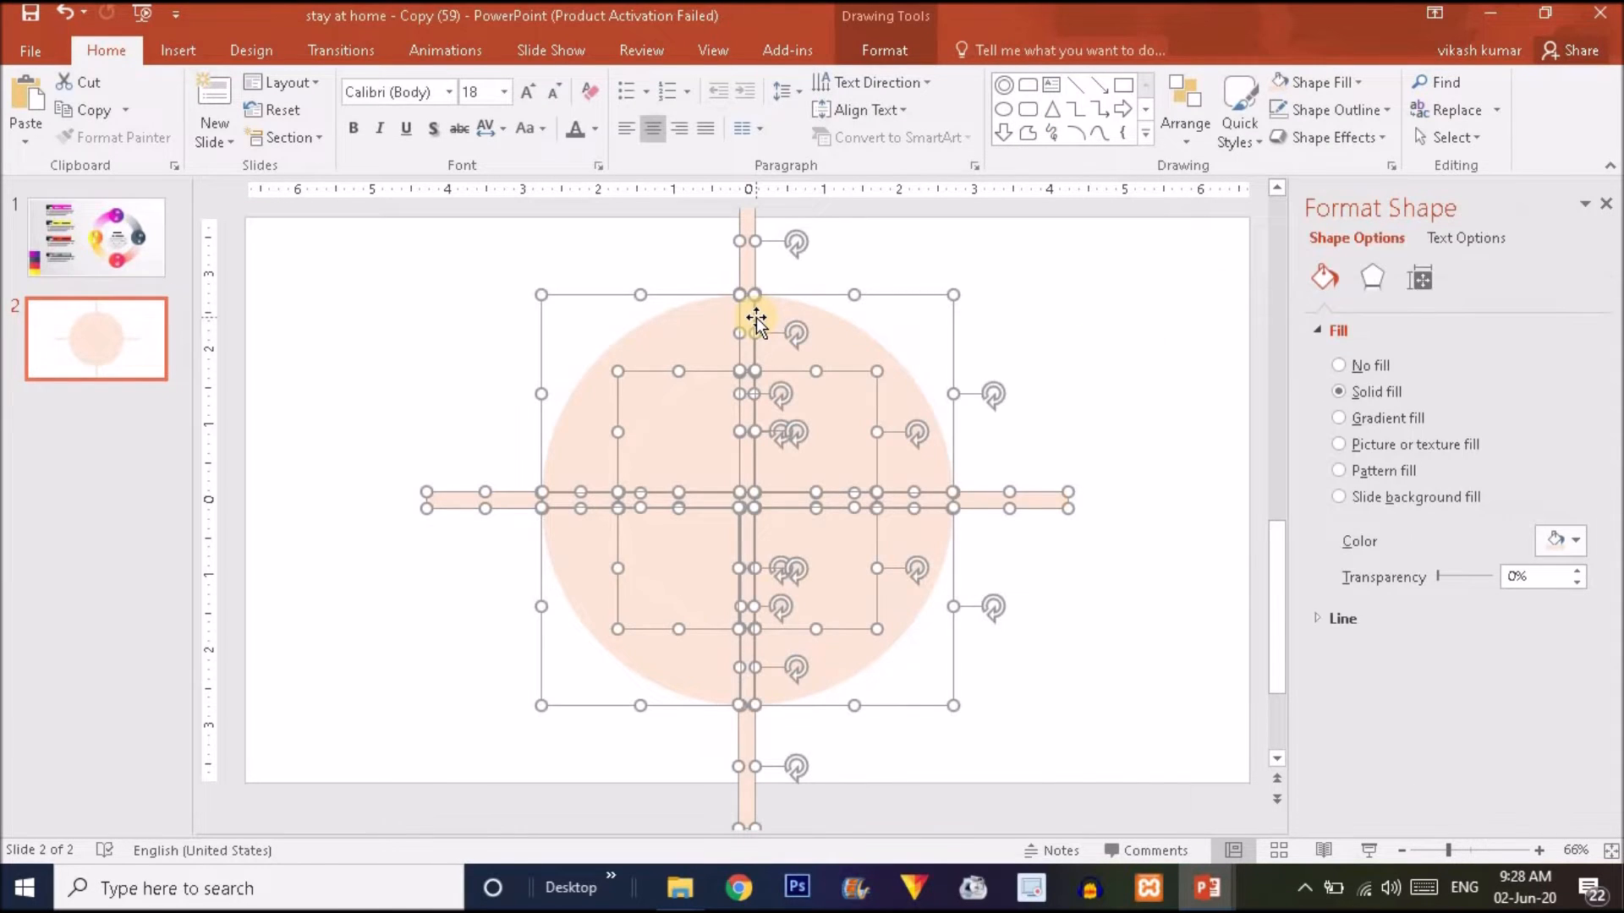
pyautogui.keyDown('shift'); pyautogui.click(666, 342); pyautogui.keyUp('shift')
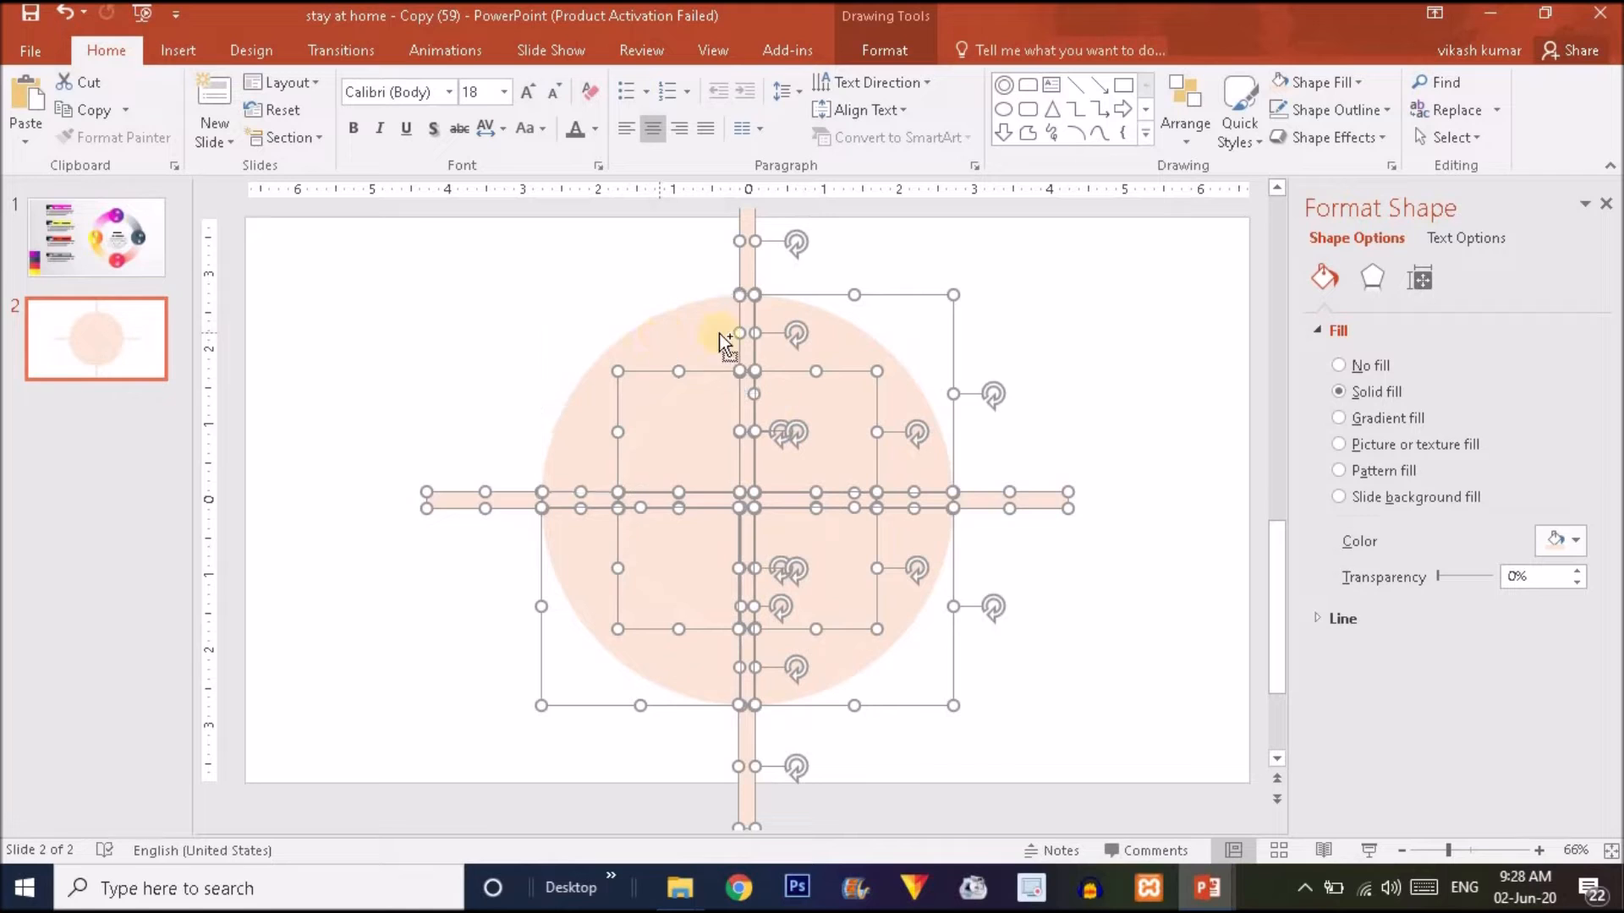
pyautogui.keyDown('shift'); pyautogui.click(845, 346); pyautogui.keyUp('shift')
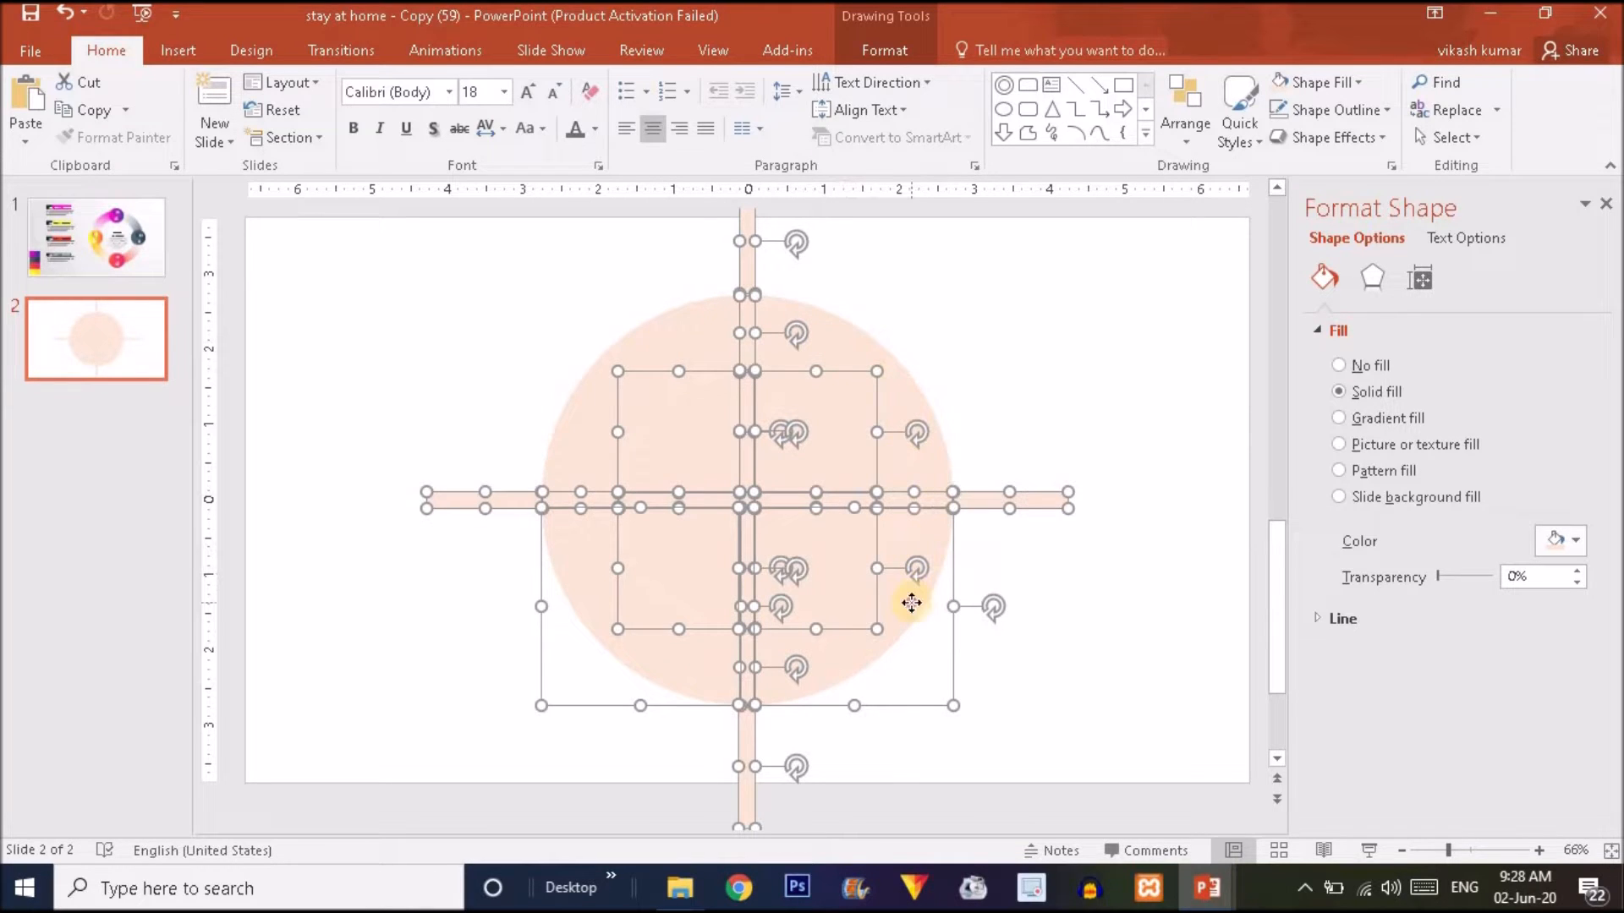
pyautogui.keyDown('shift'); pyautogui.click(931, 592); pyautogui.keyUp('shift')
pyautogui.keyDown('shift'); pyautogui.click(654, 672); pyautogui.keyUp('shift')
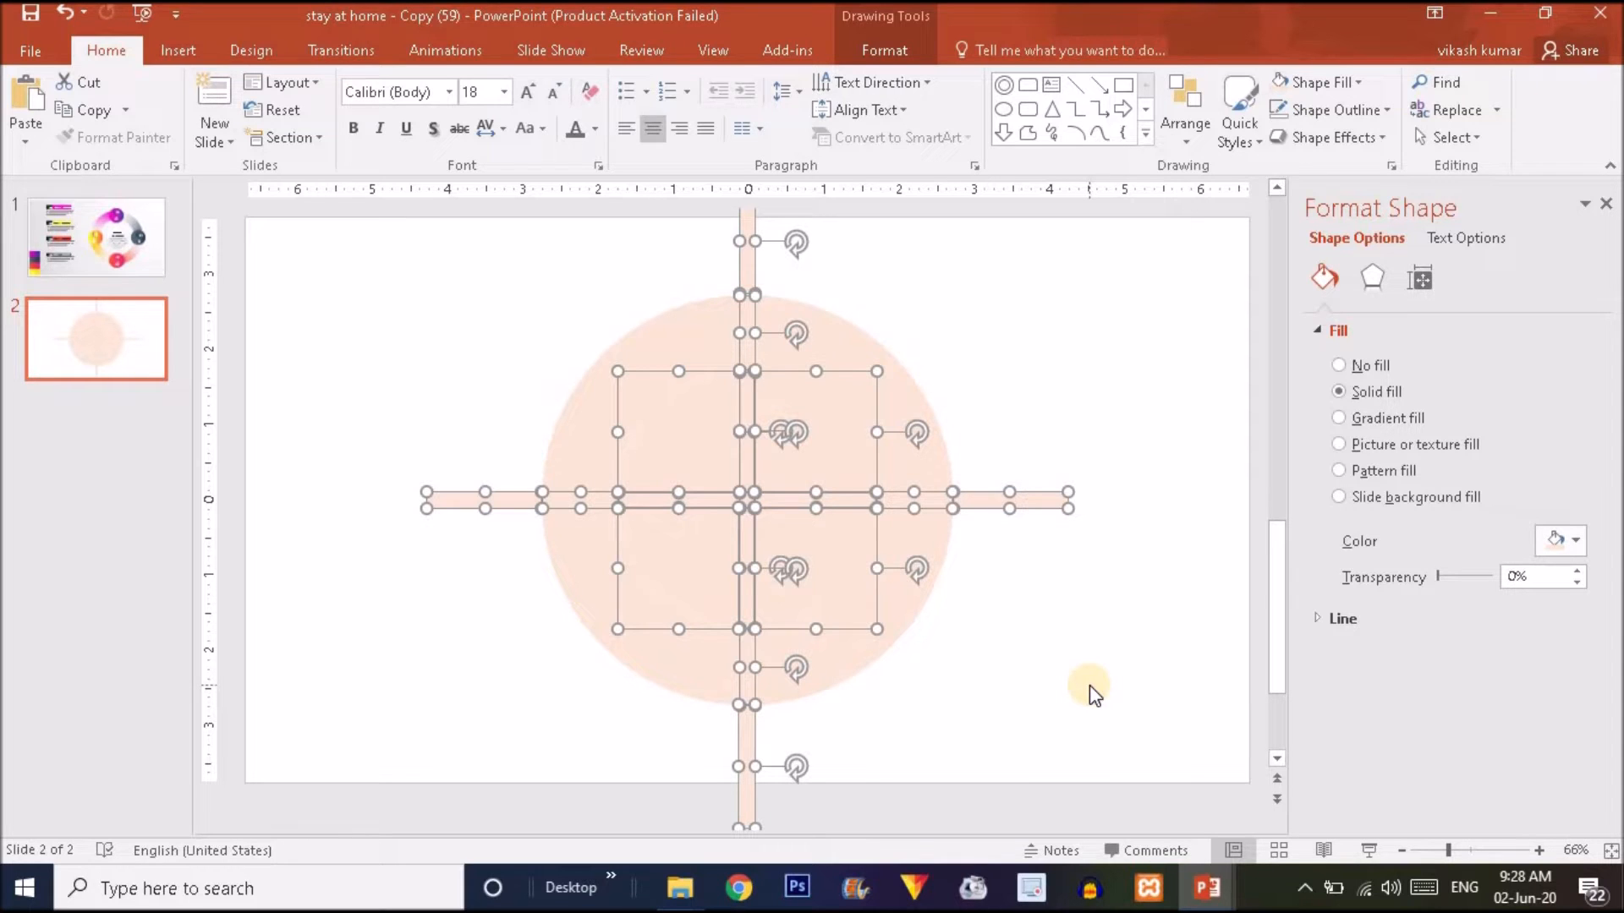
pyautogui.press('Delete')
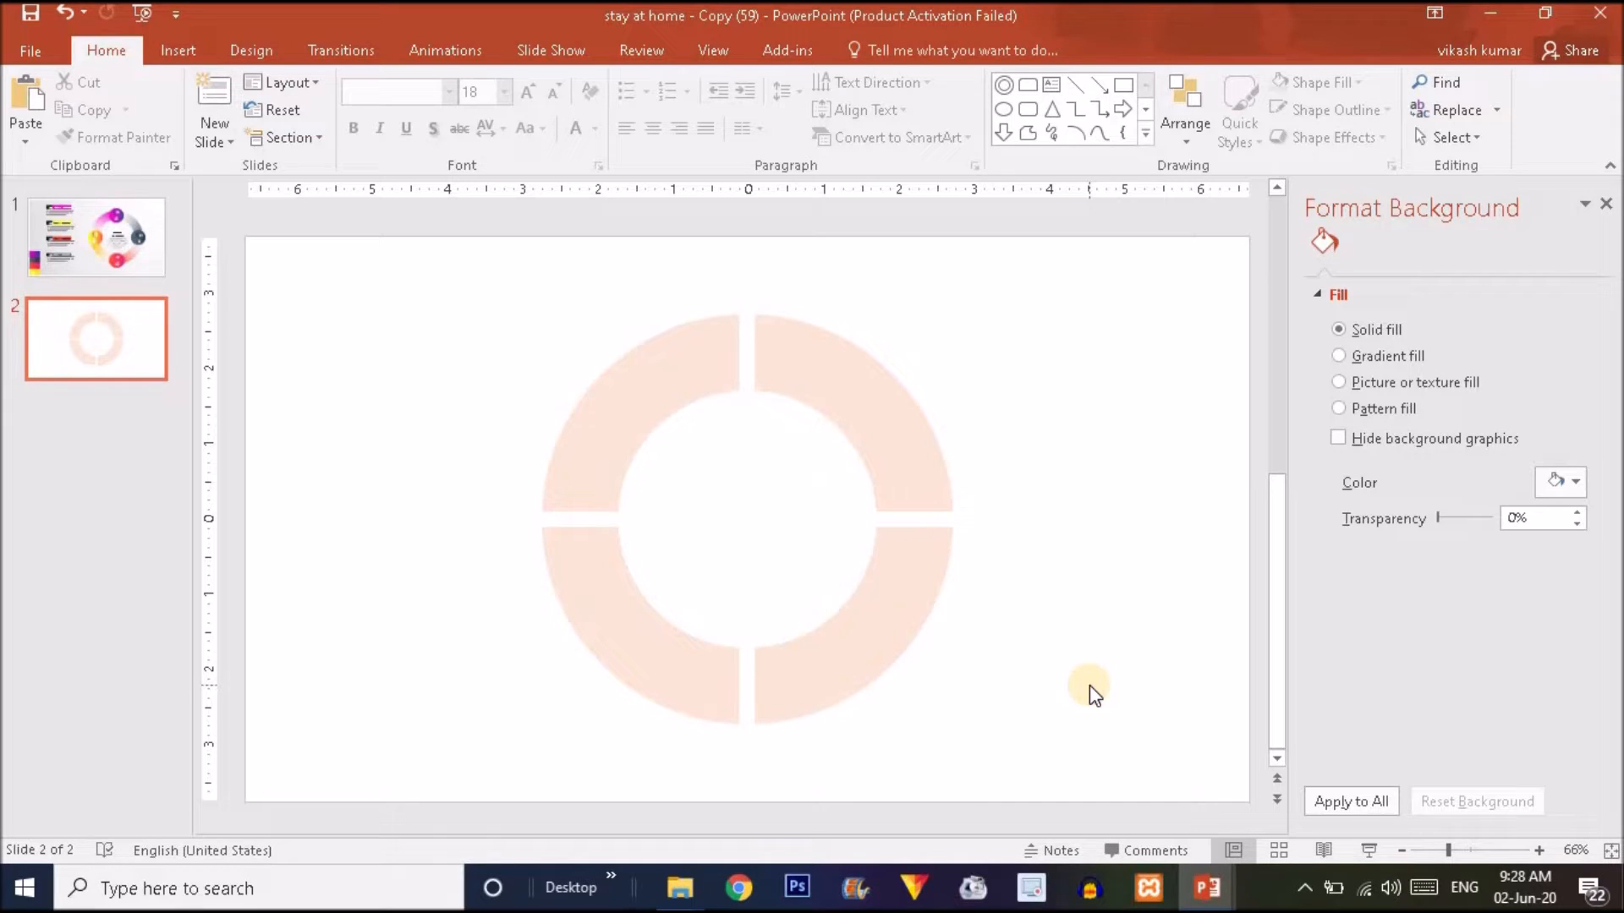
# - Undo the deletion and the Fragment merge of the donut and bars, and redo the Fragment
pyautogui.hotkey('ctrl', 'z')
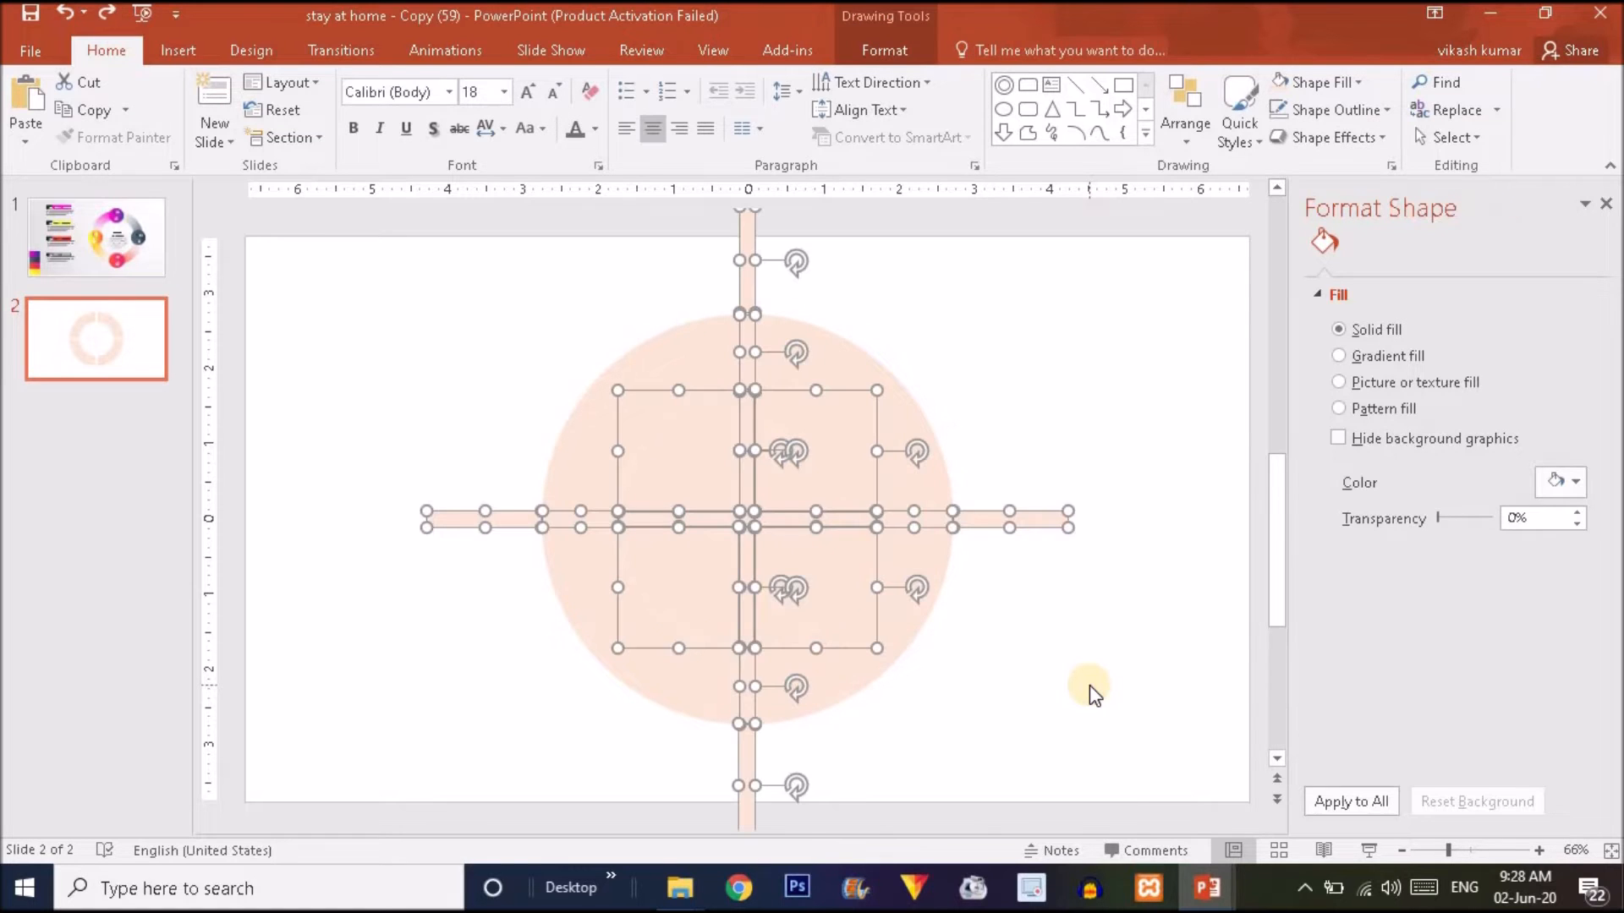
pyautogui.hotkey('ctrl', 'z')
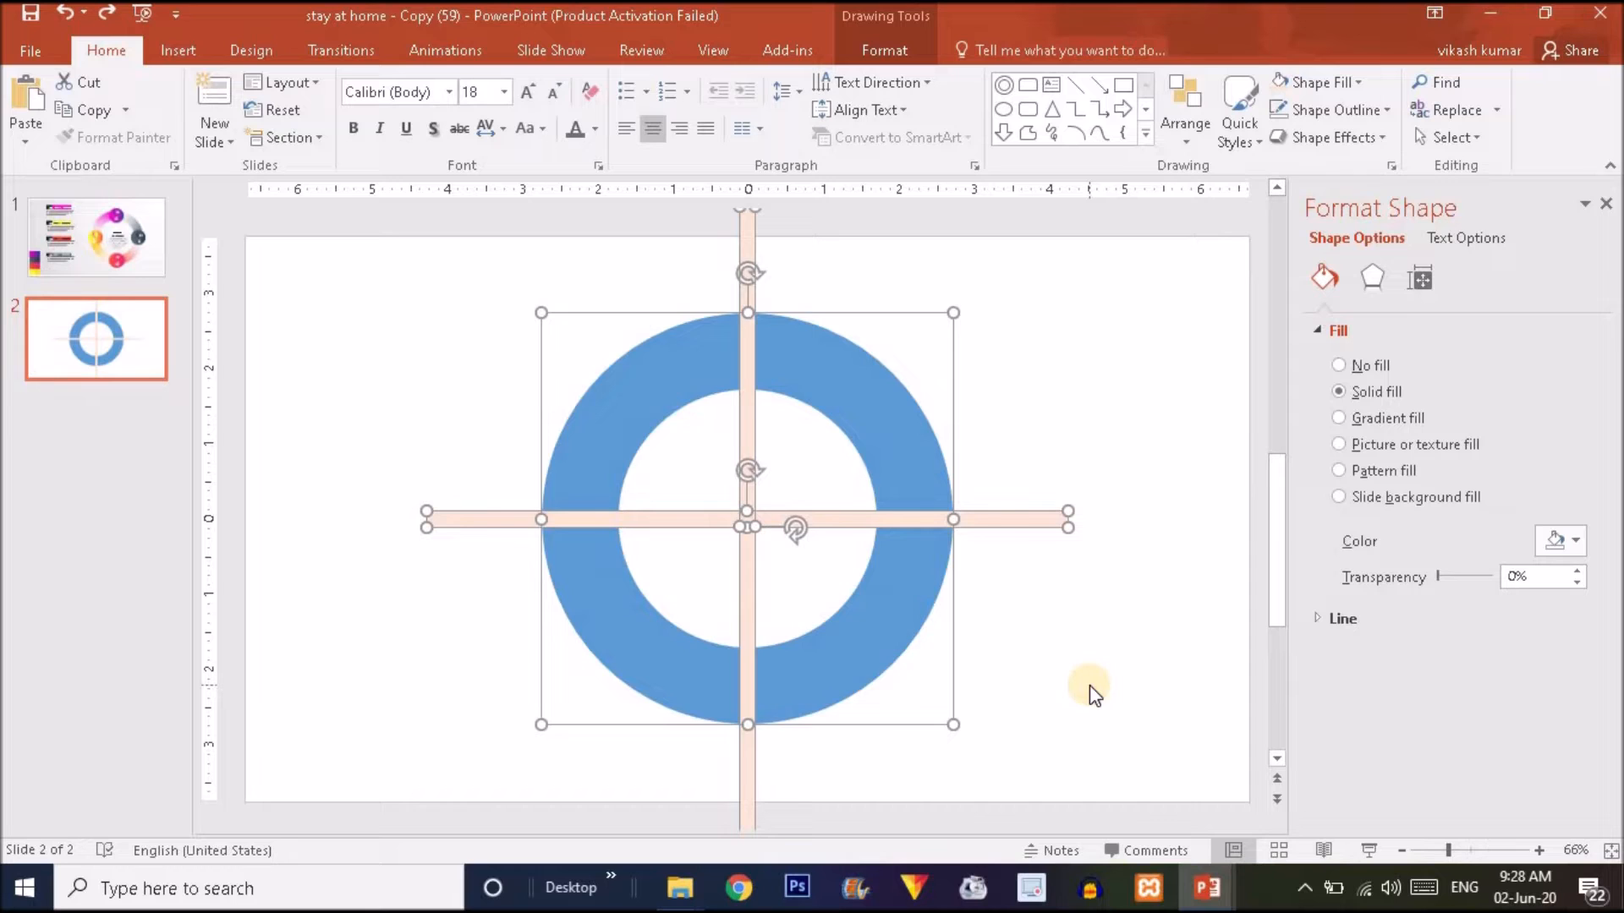
pyautogui.hotkey('ctrl', 'y')
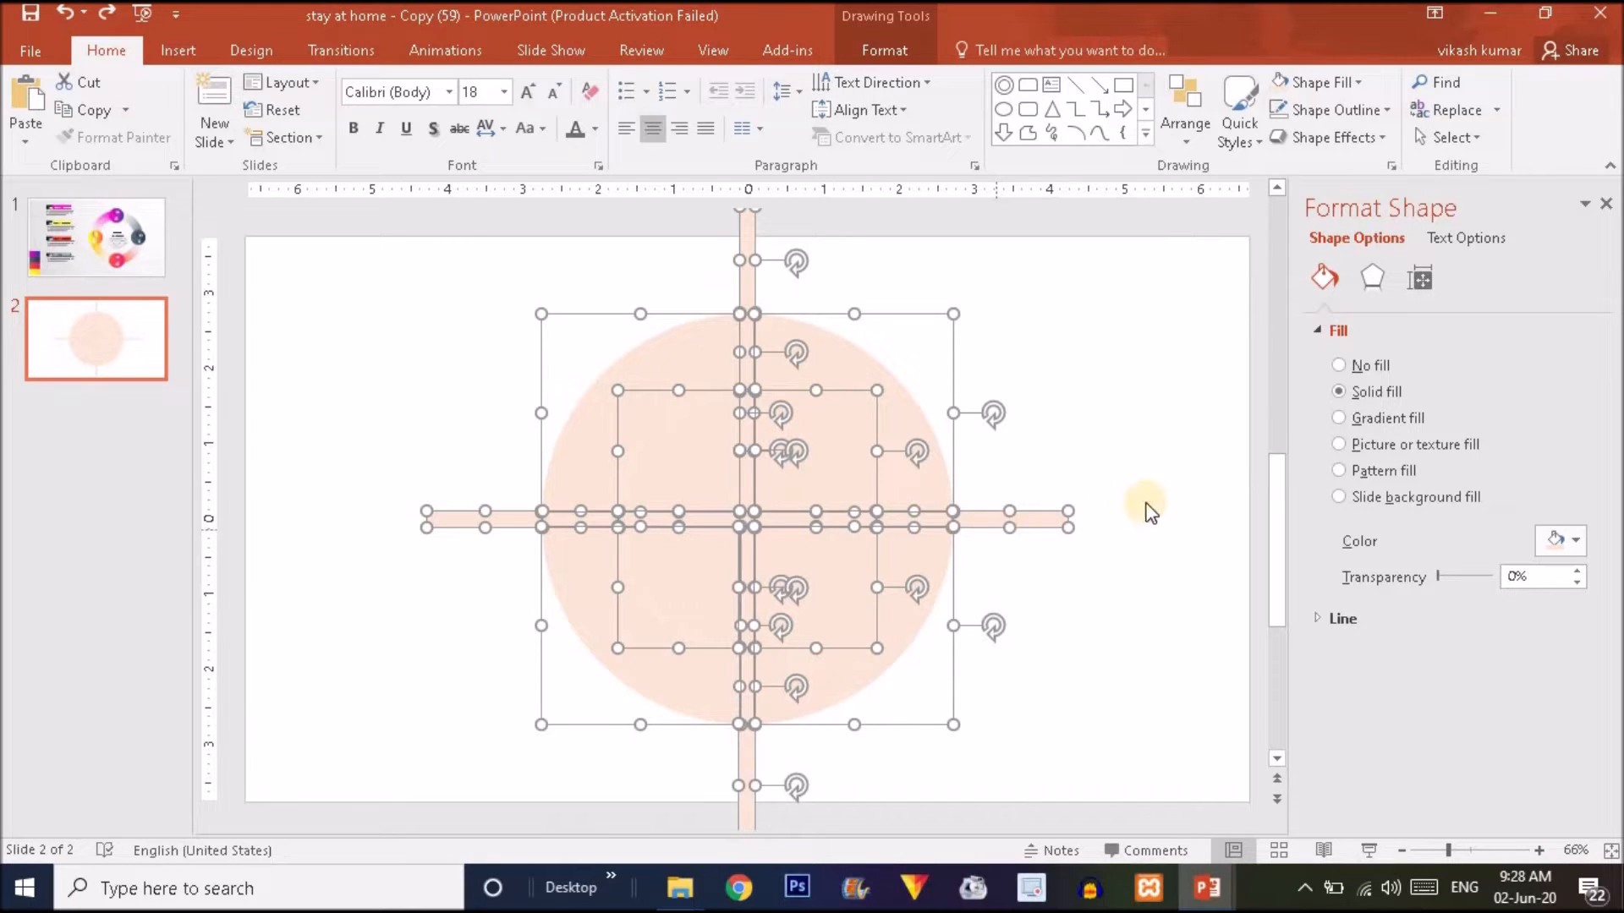
# - Exclude the four ring segments from the selection, and pull the remaining disc and bar fragments aside to delete them
pyautogui.keyDown('shift'); pyautogui.click(692, 350); pyautogui.keyUp('shift')
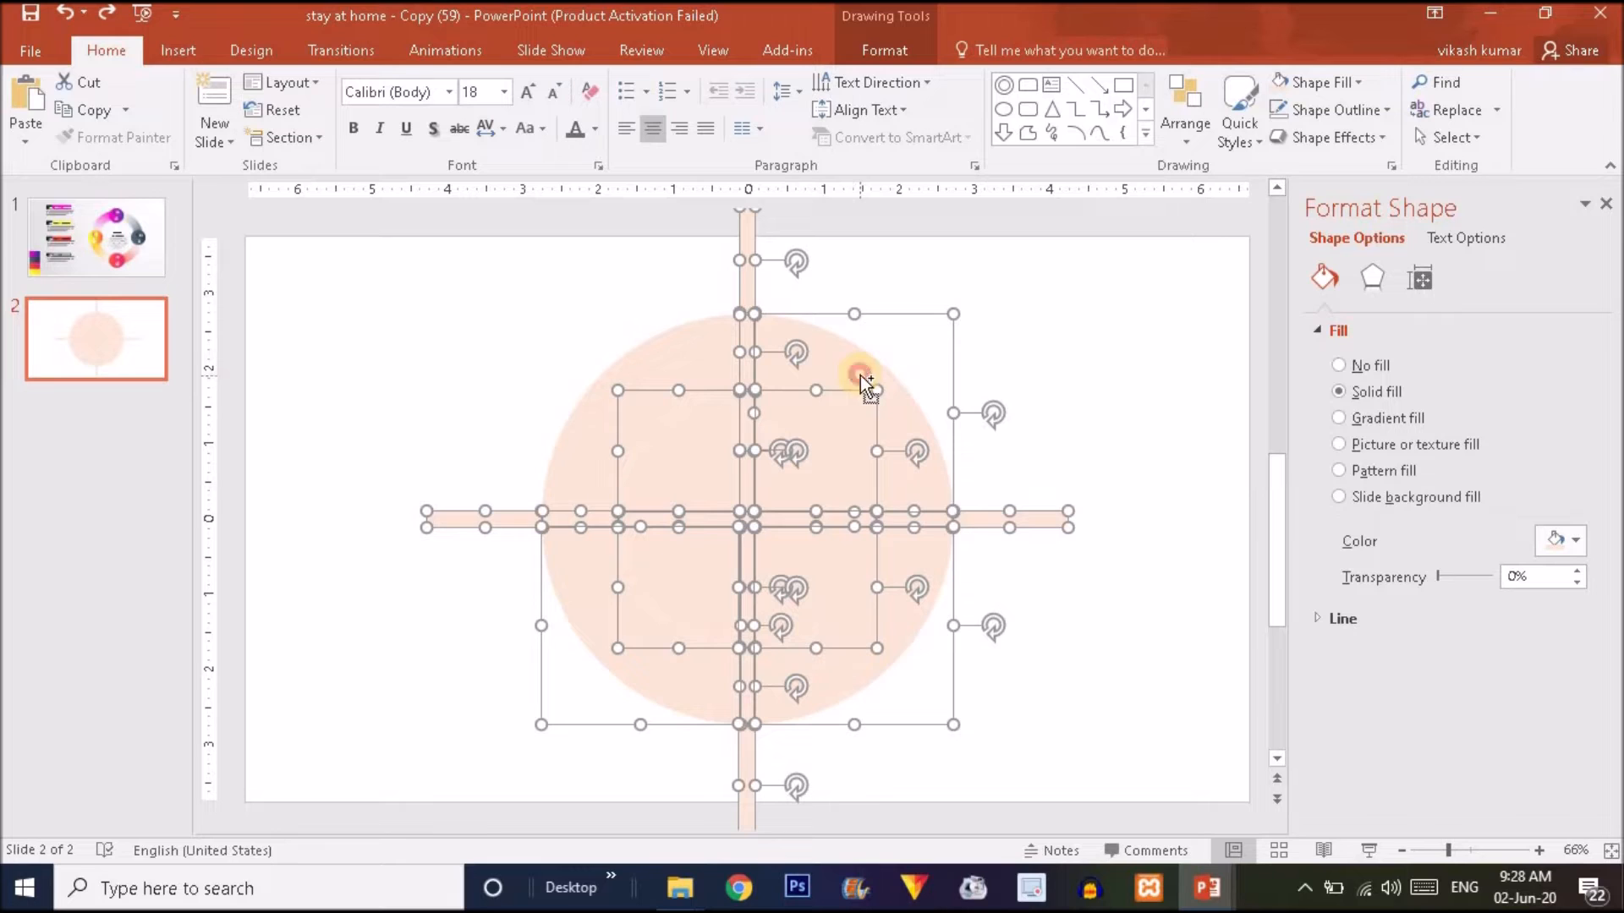
pyautogui.keyDown('shift'); pyautogui.click(860, 375); pyautogui.keyUp('shift')
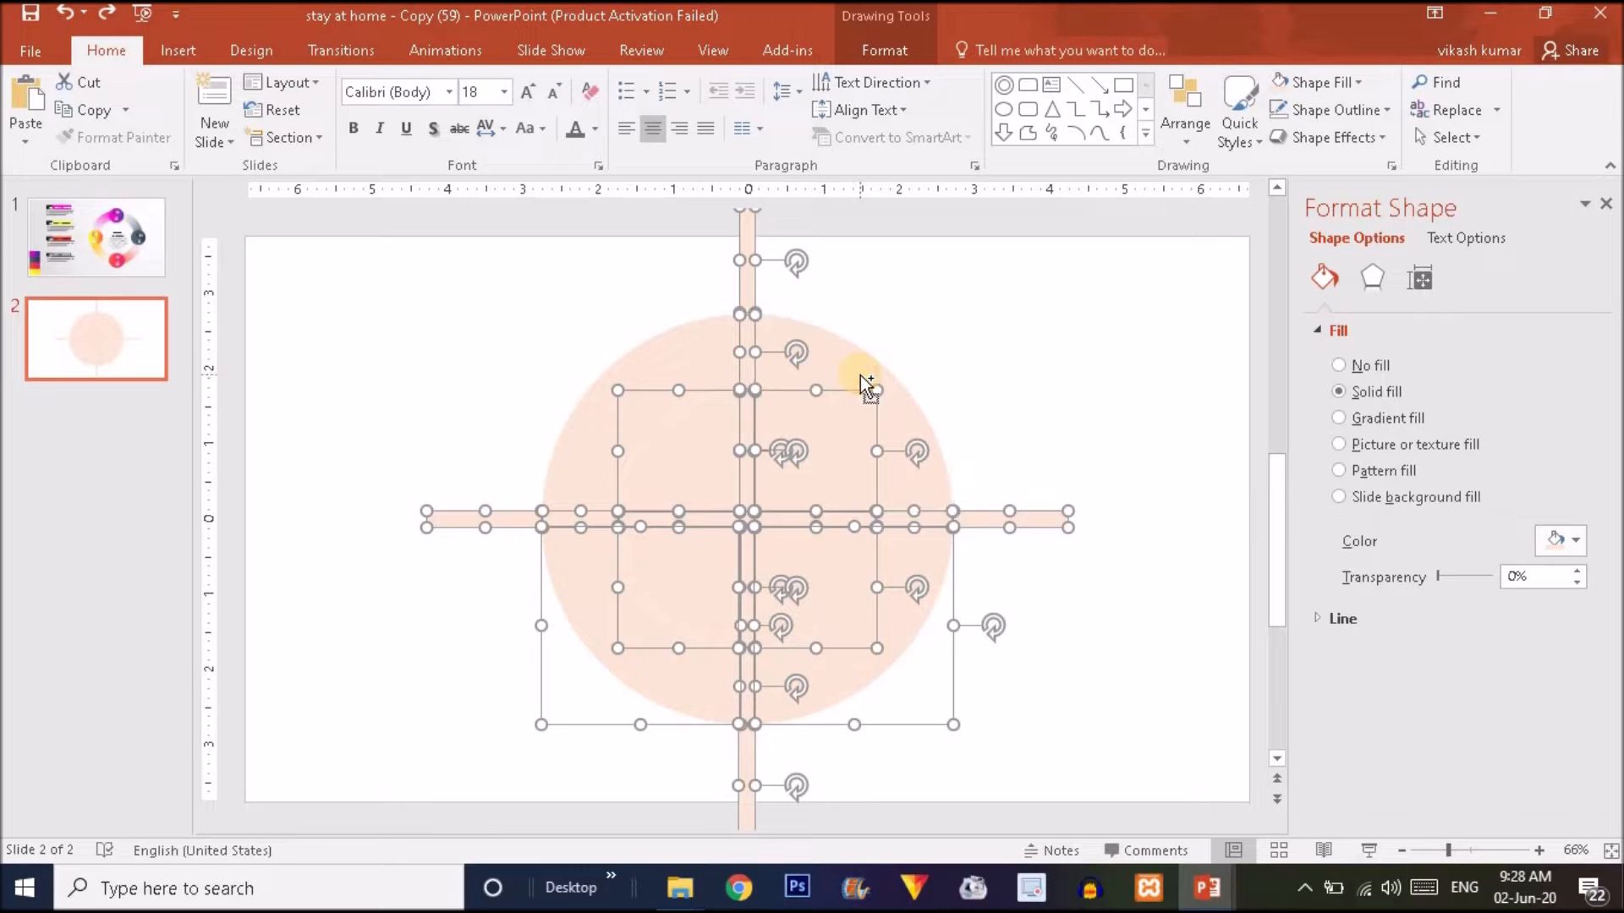
pyautogui.keyDown('shift'); pyautogui.click(914, 633); pyautogui.keyUp('shift')
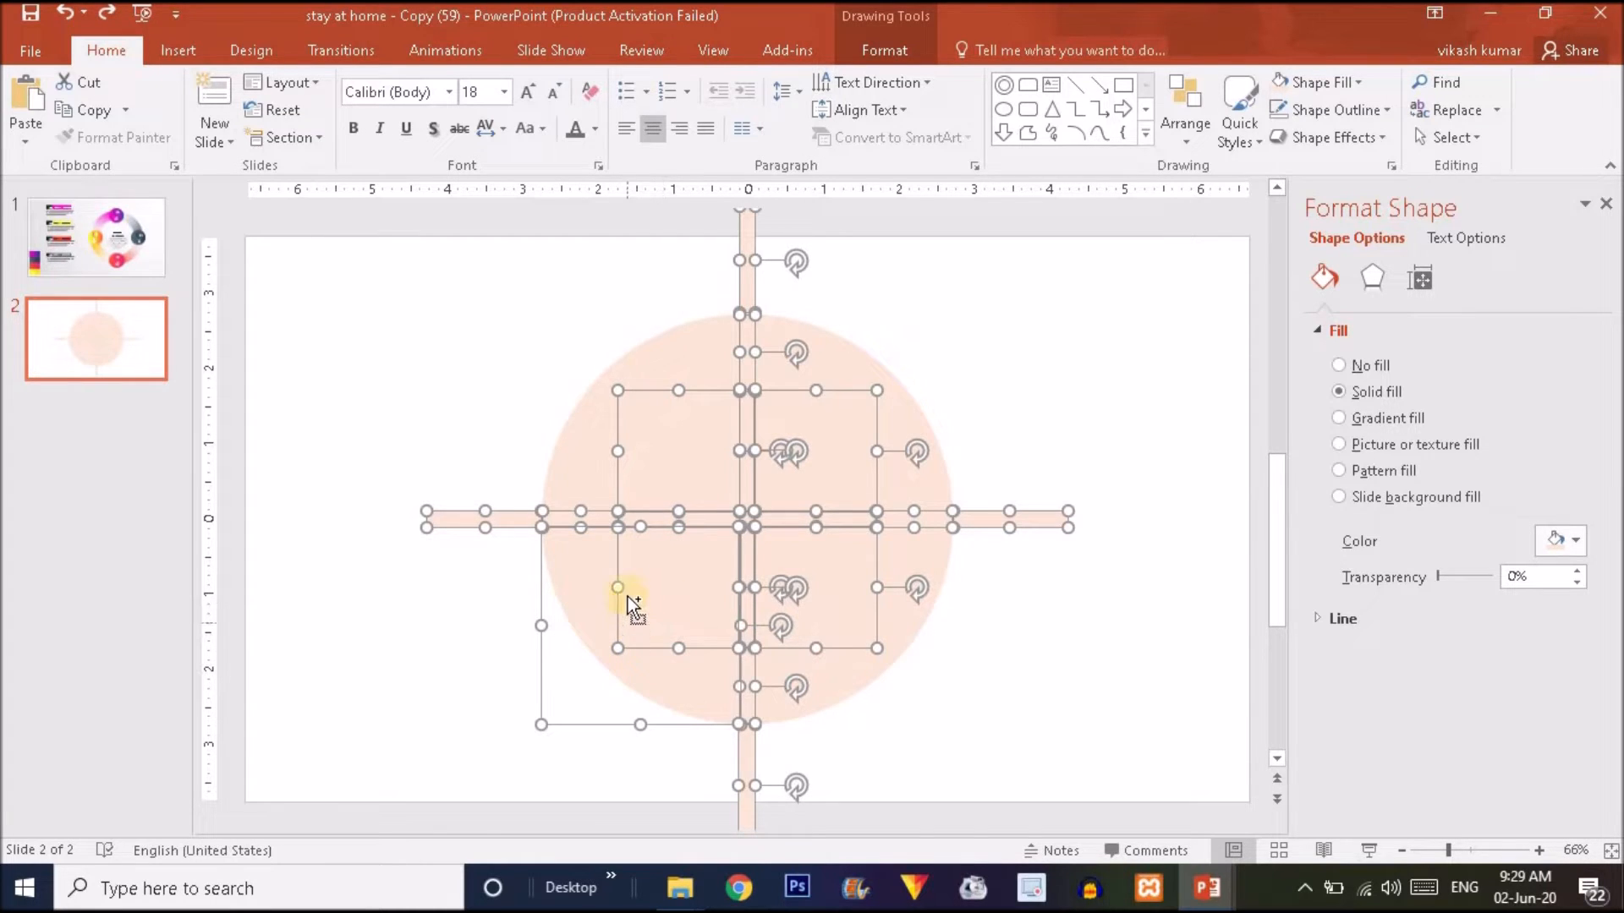
pyautogui.keyDown('ctrl'); pyautogui.click(642, 682); pyautogui.keyUp('ctrl')
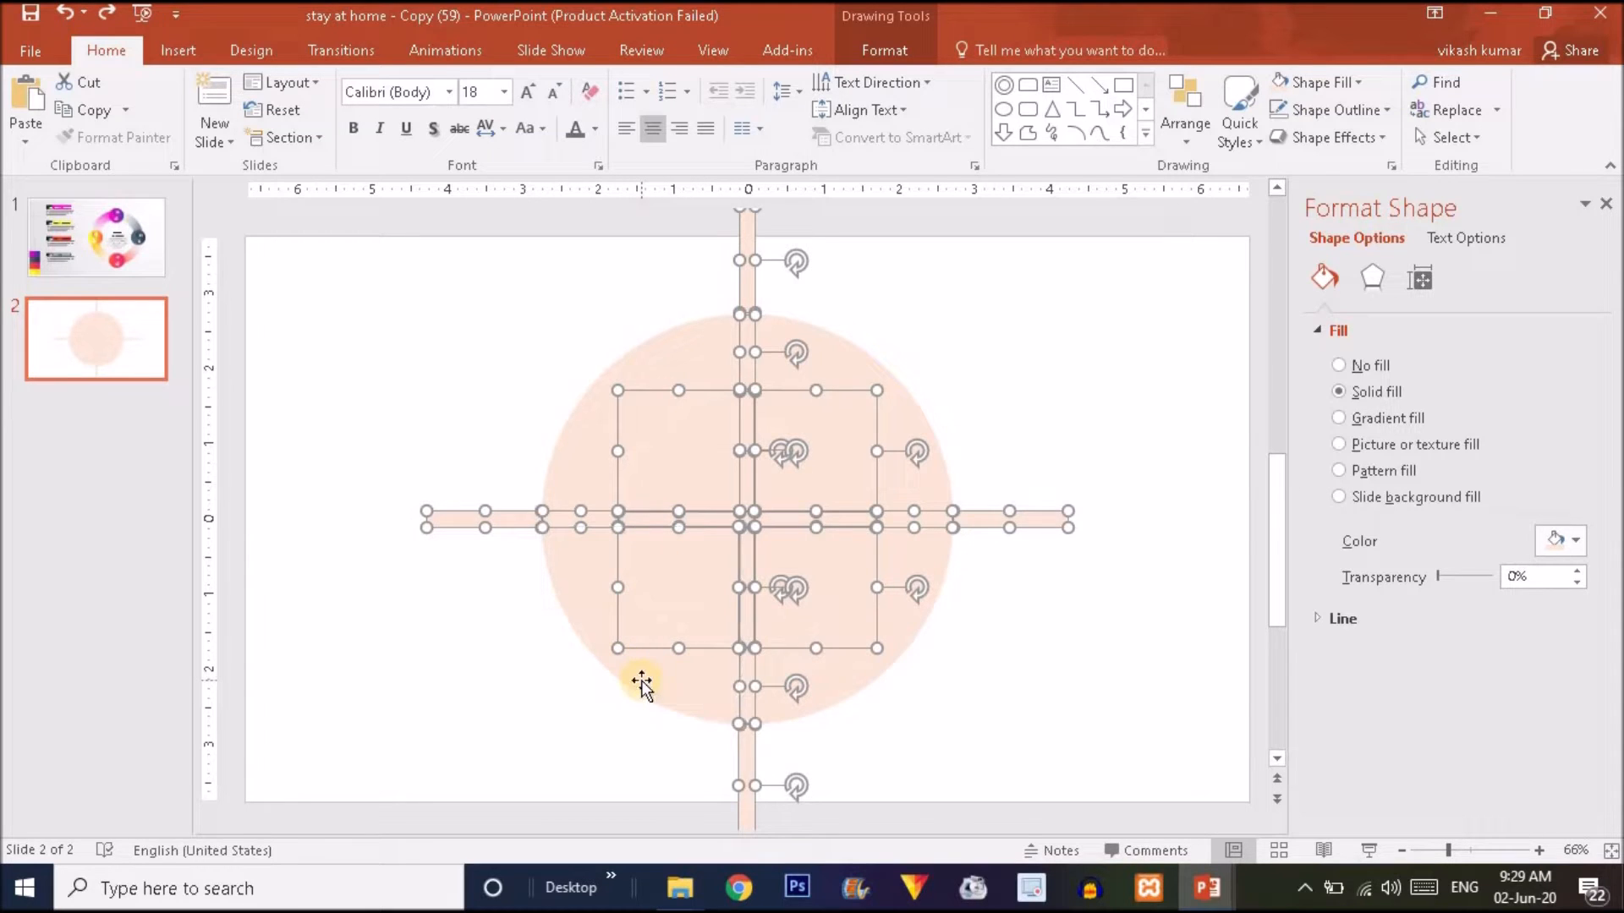
pyautogui.click(751, 484)
pyautogui.moveTo(775, 486); pyautogui.dragTo(1110, 399)
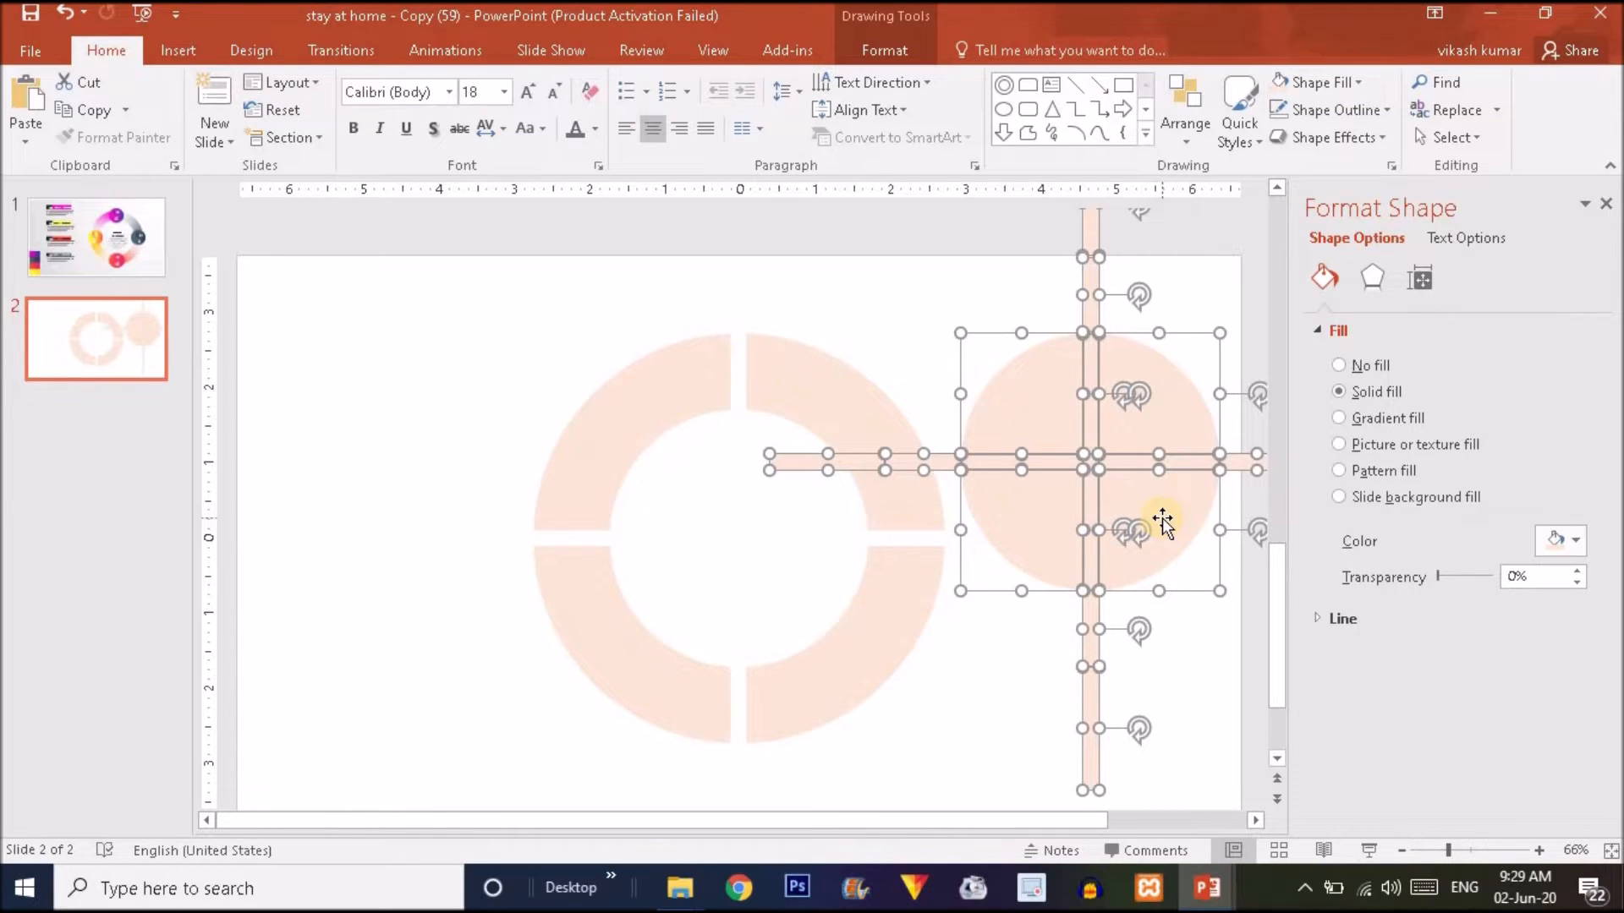
pyautogui.press('Delete')
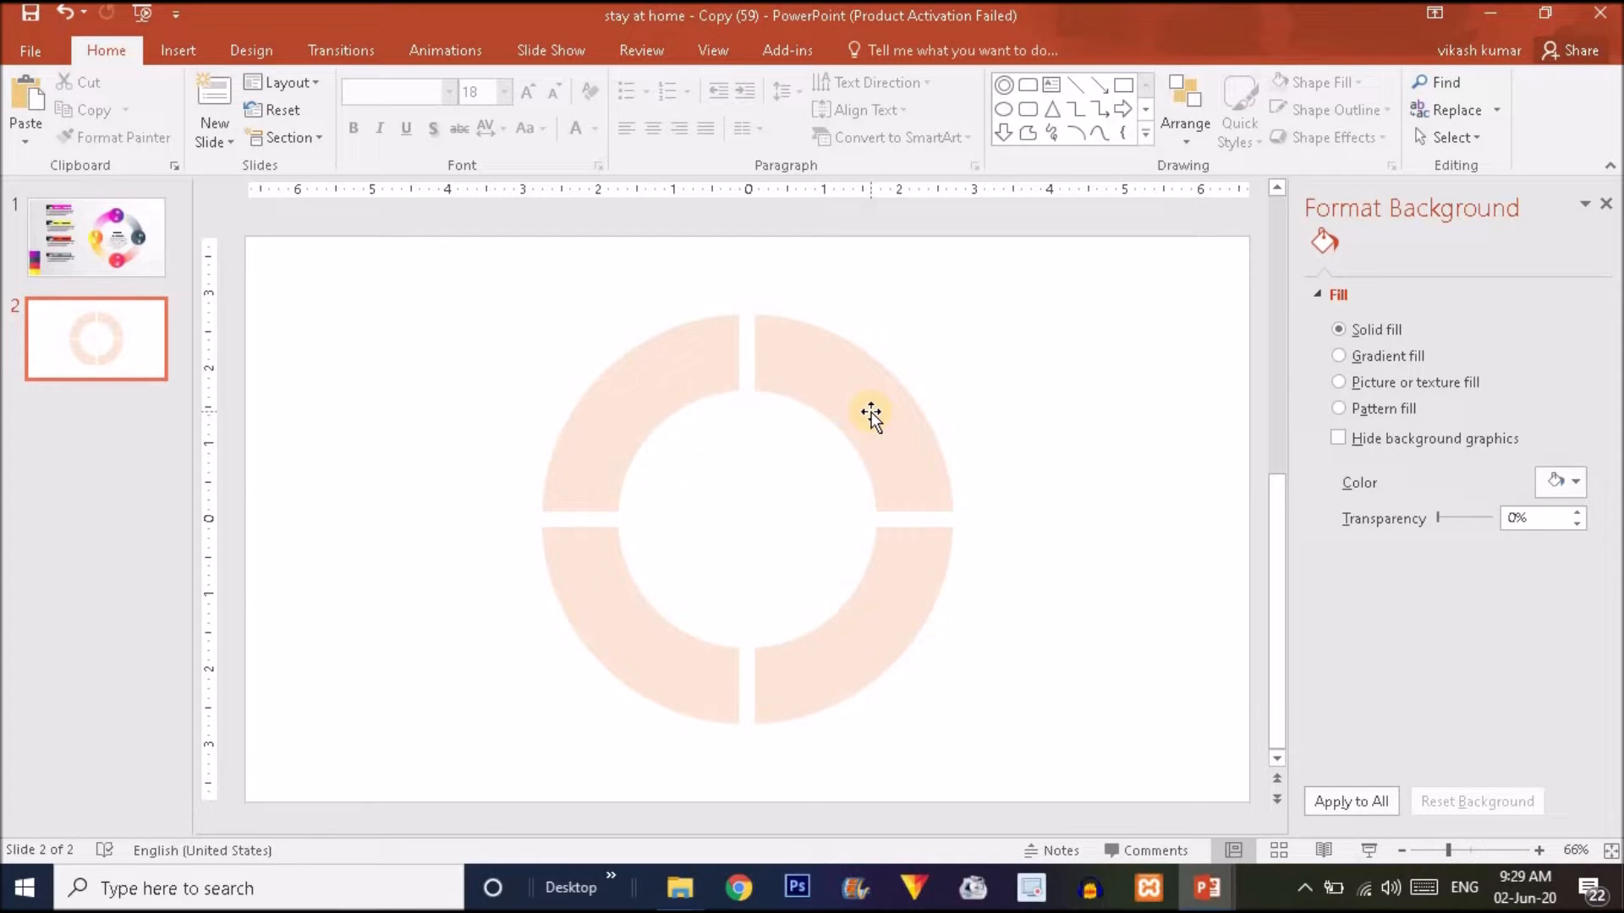
# - Draw a circle about 1.62" in diameter beside the ring's upper-left segment on slide 2 and remove its outline
pyautogui.click(93, 245)
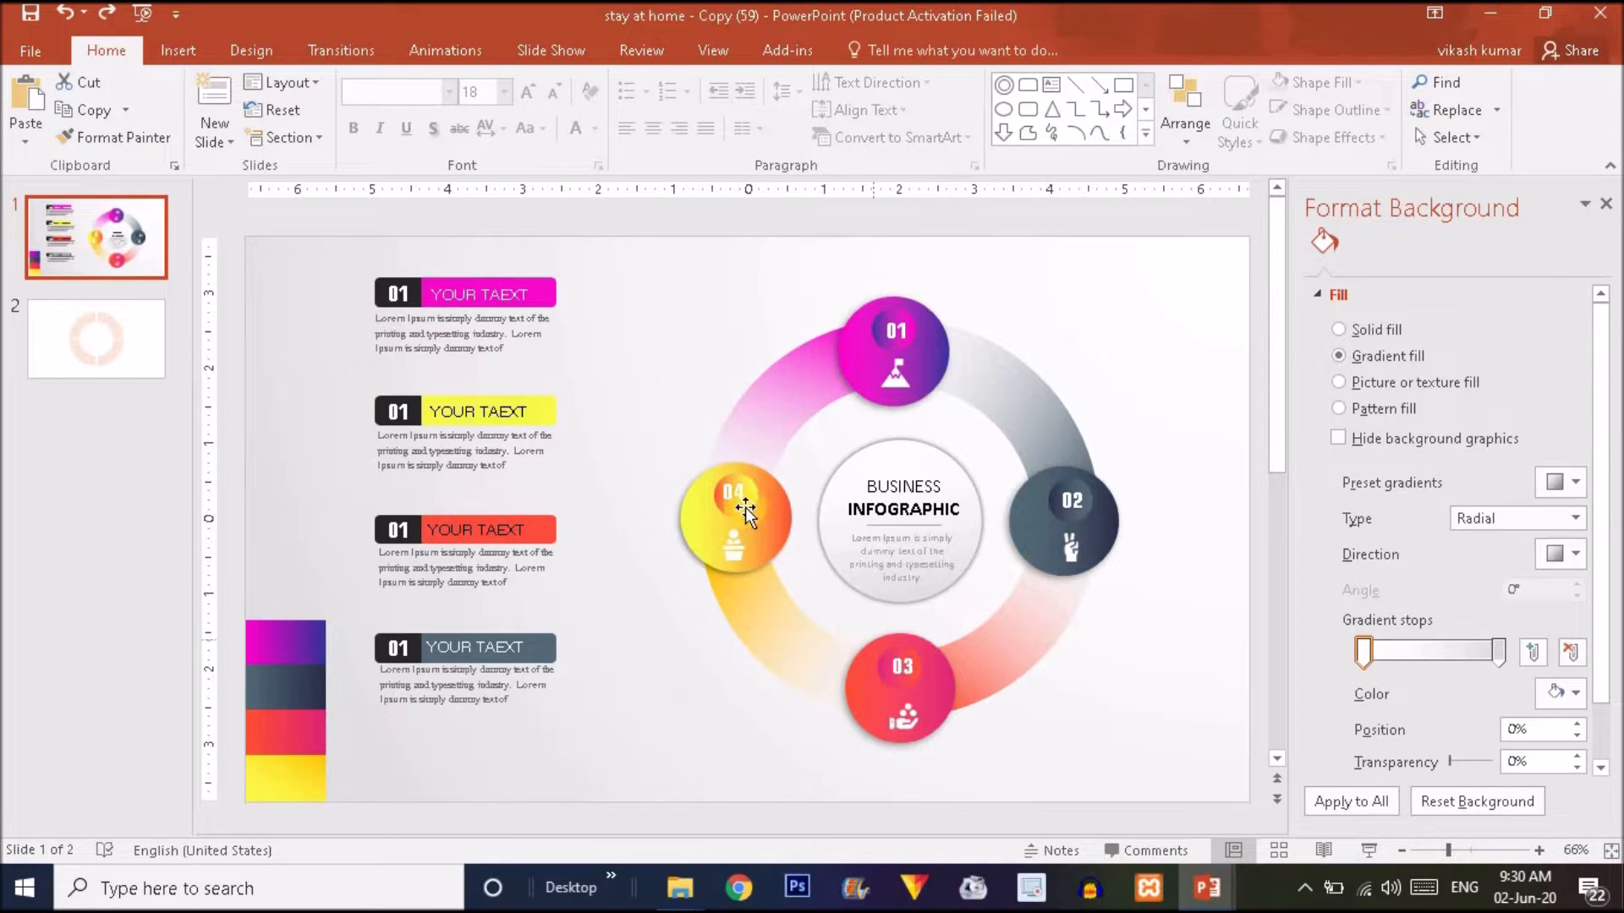
pyautogui.click(138, 352)
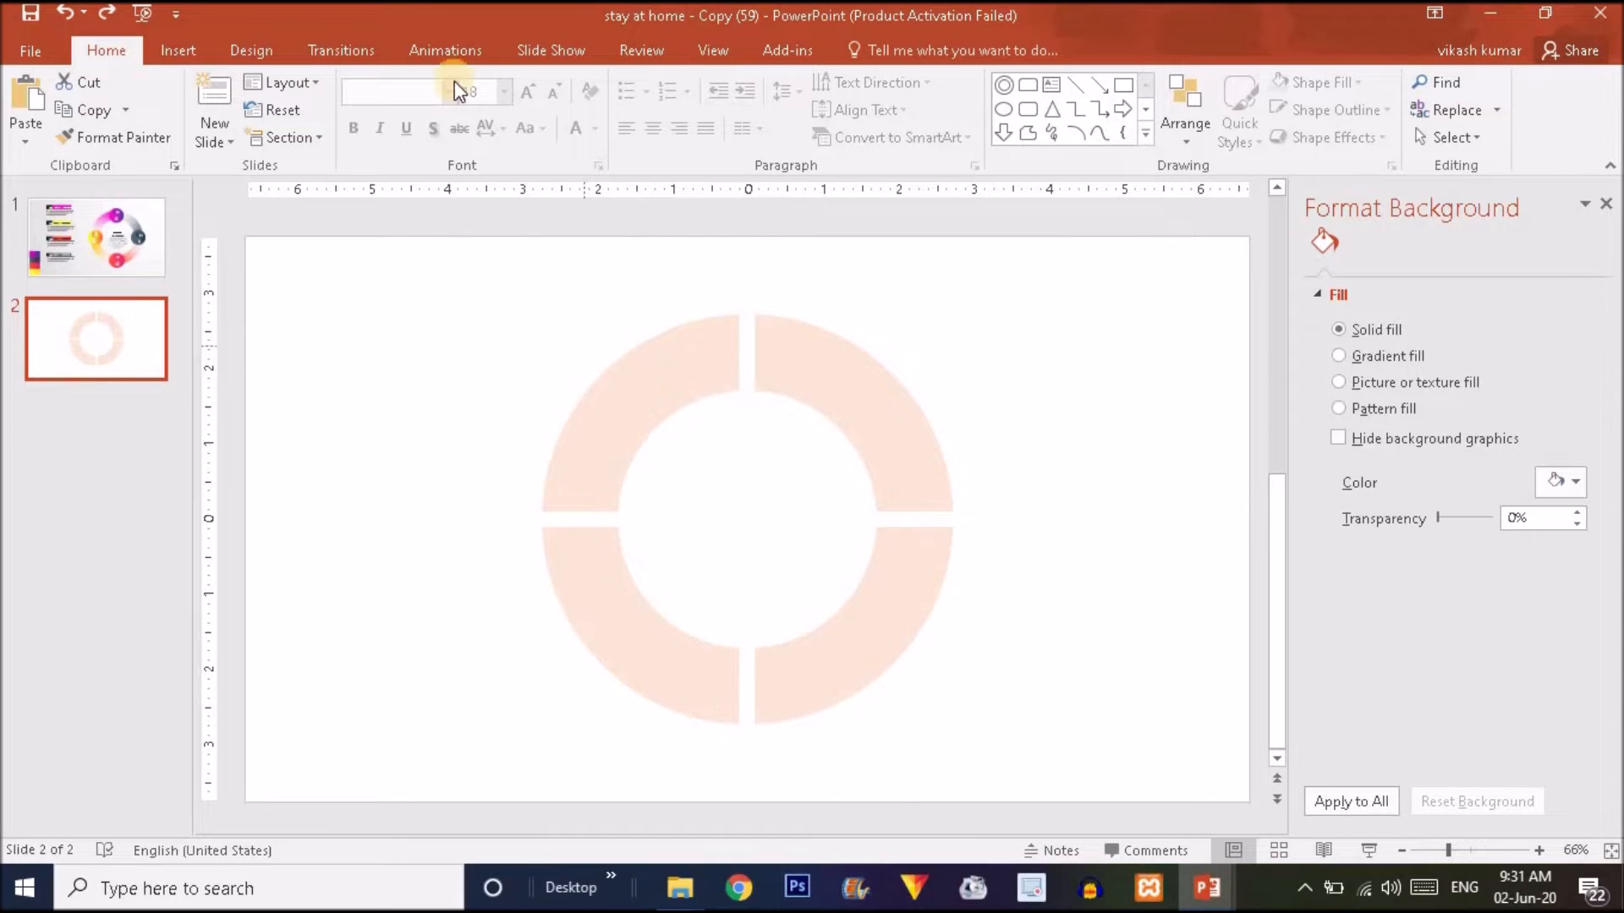
pyautogui.click(185, 48)
pyautogui.click(403, 103)
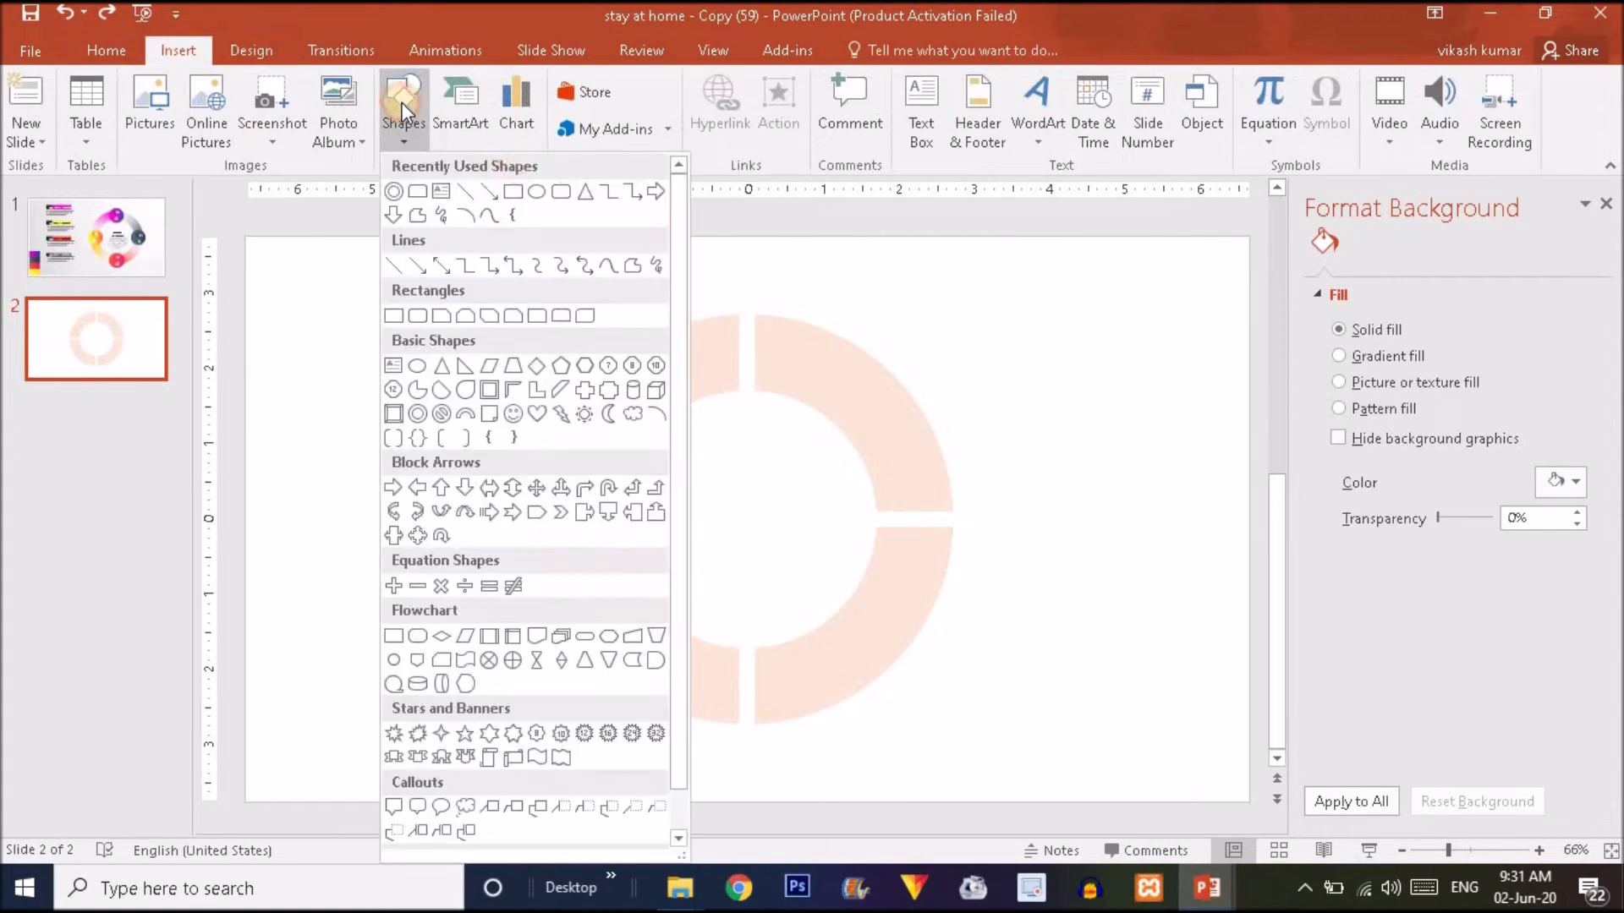
pyautogui.click(538, 193)
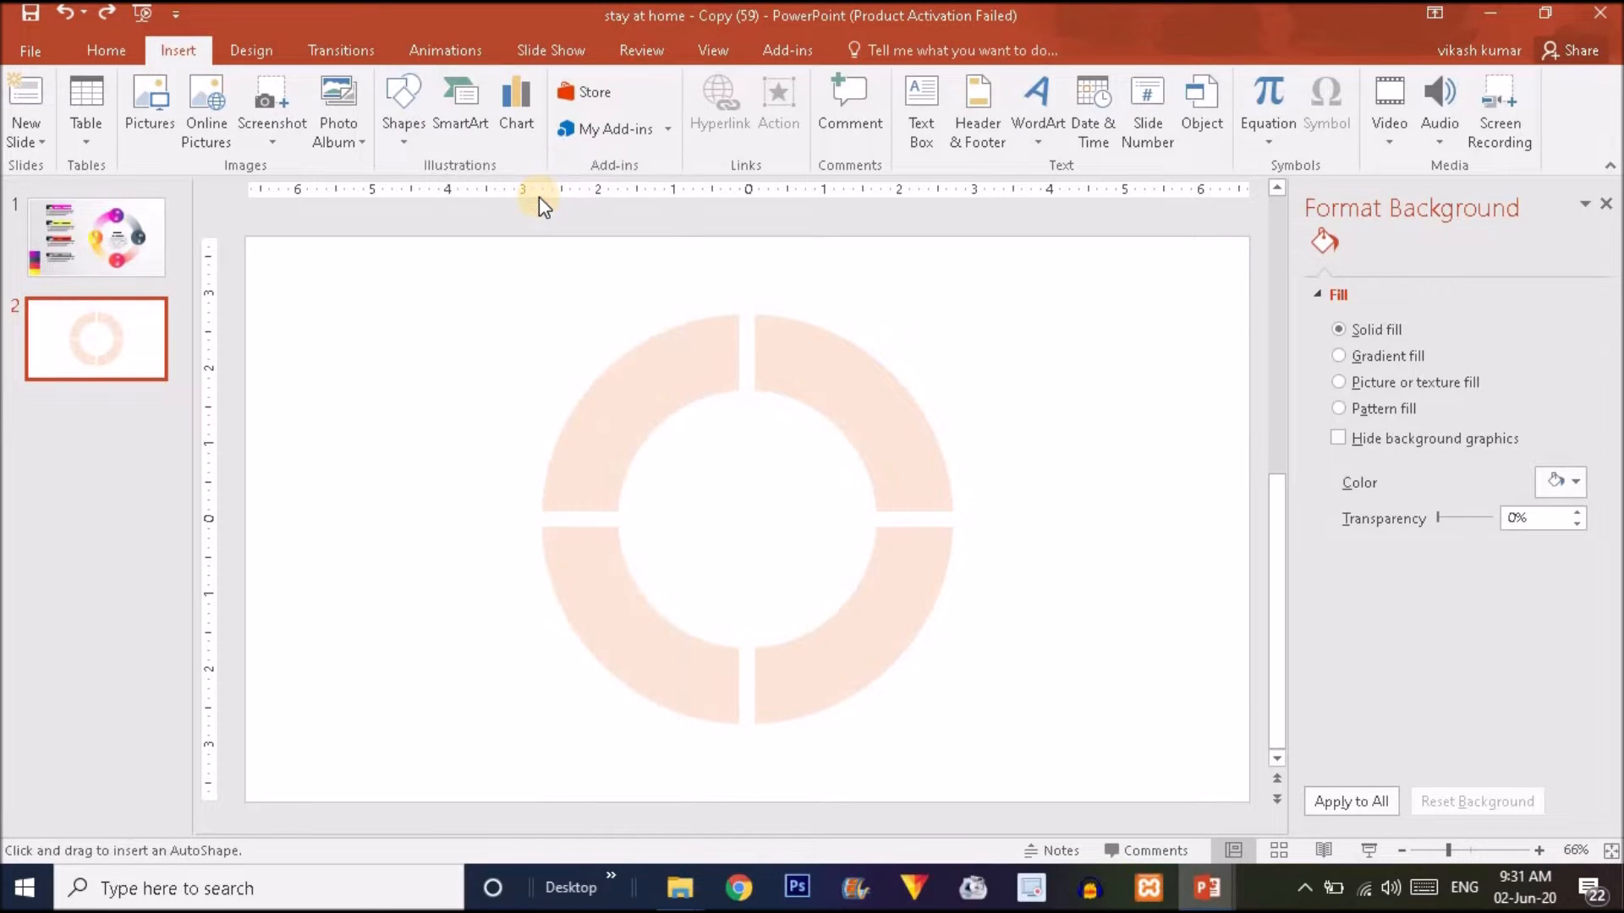
pyautogui.moveTo(508, 390); pyautogui.dragTo(568, 428)
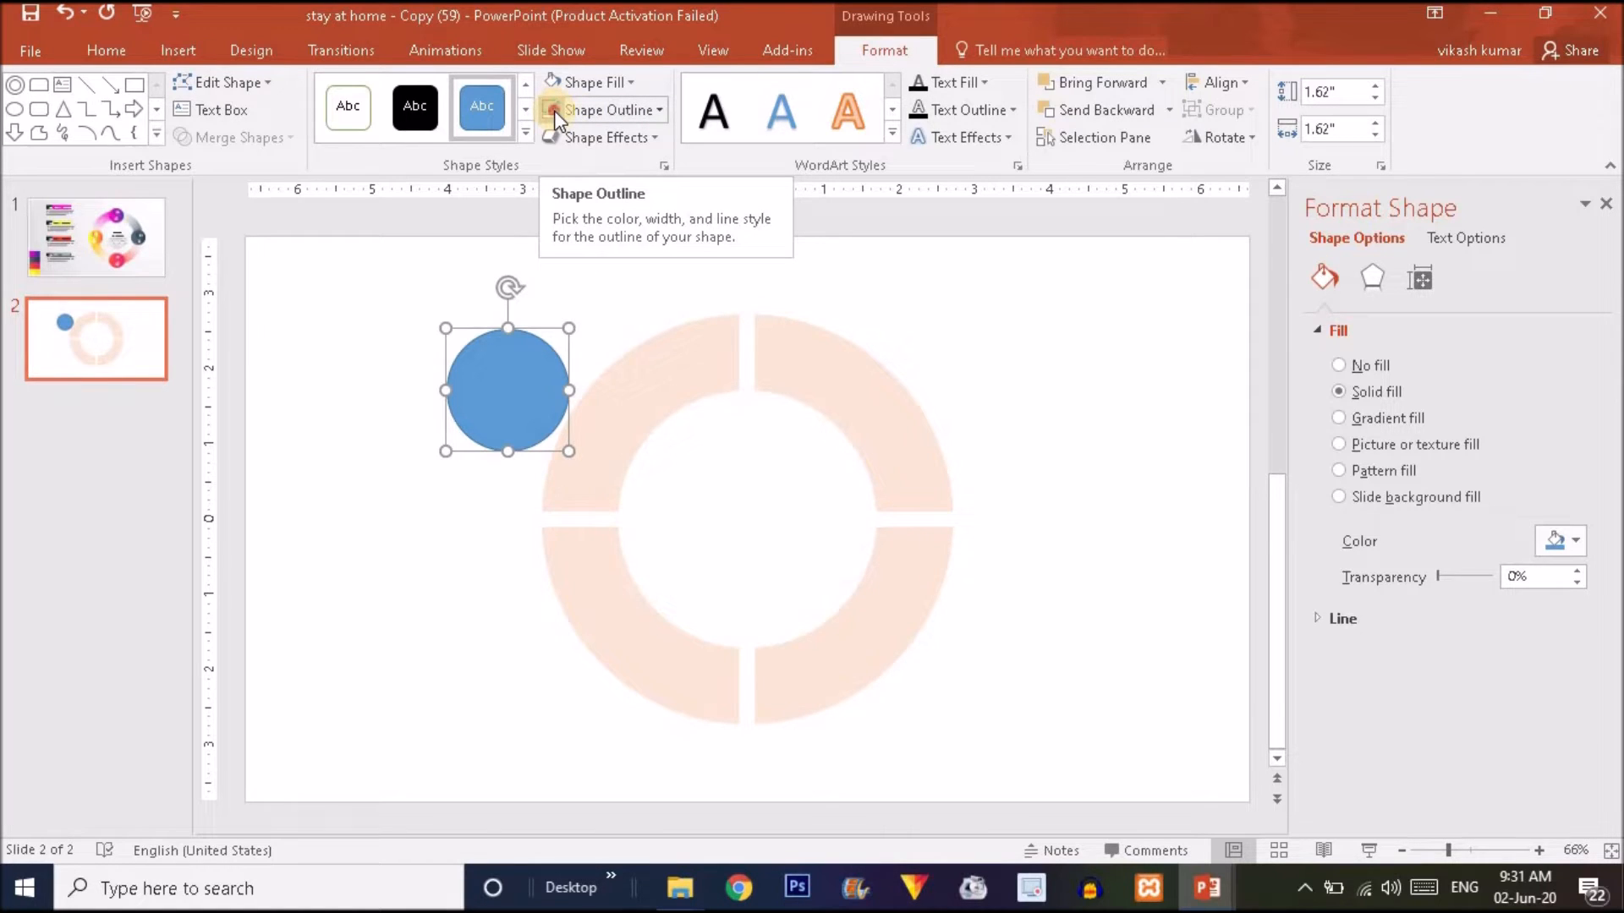
pyautogui.click(636, 116)
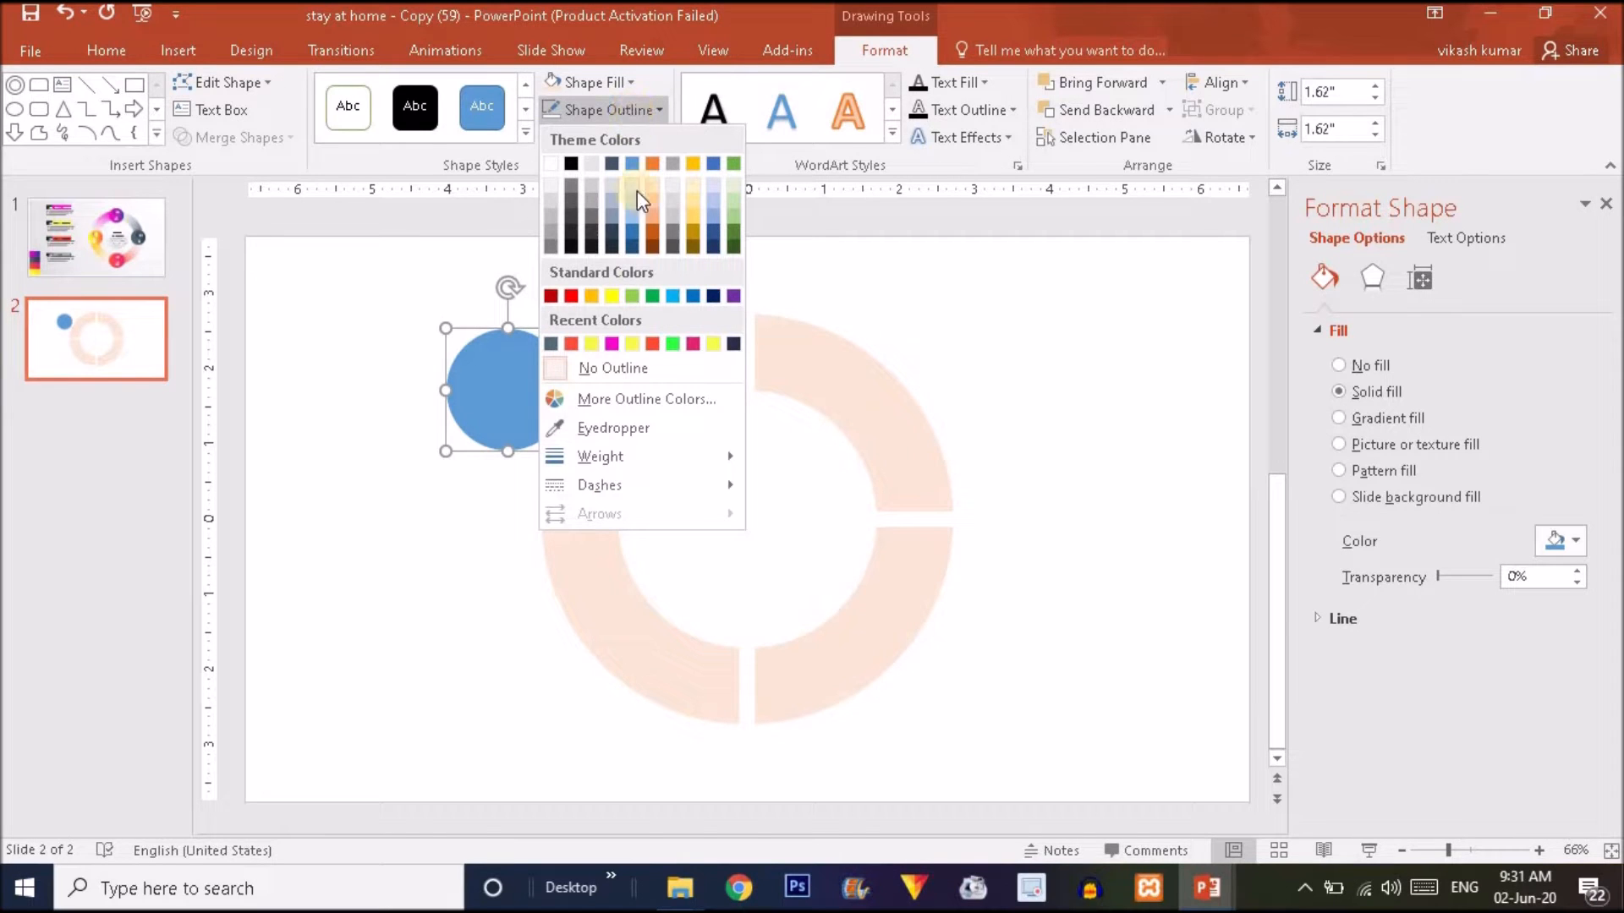
pyautogui.click(616, 366)
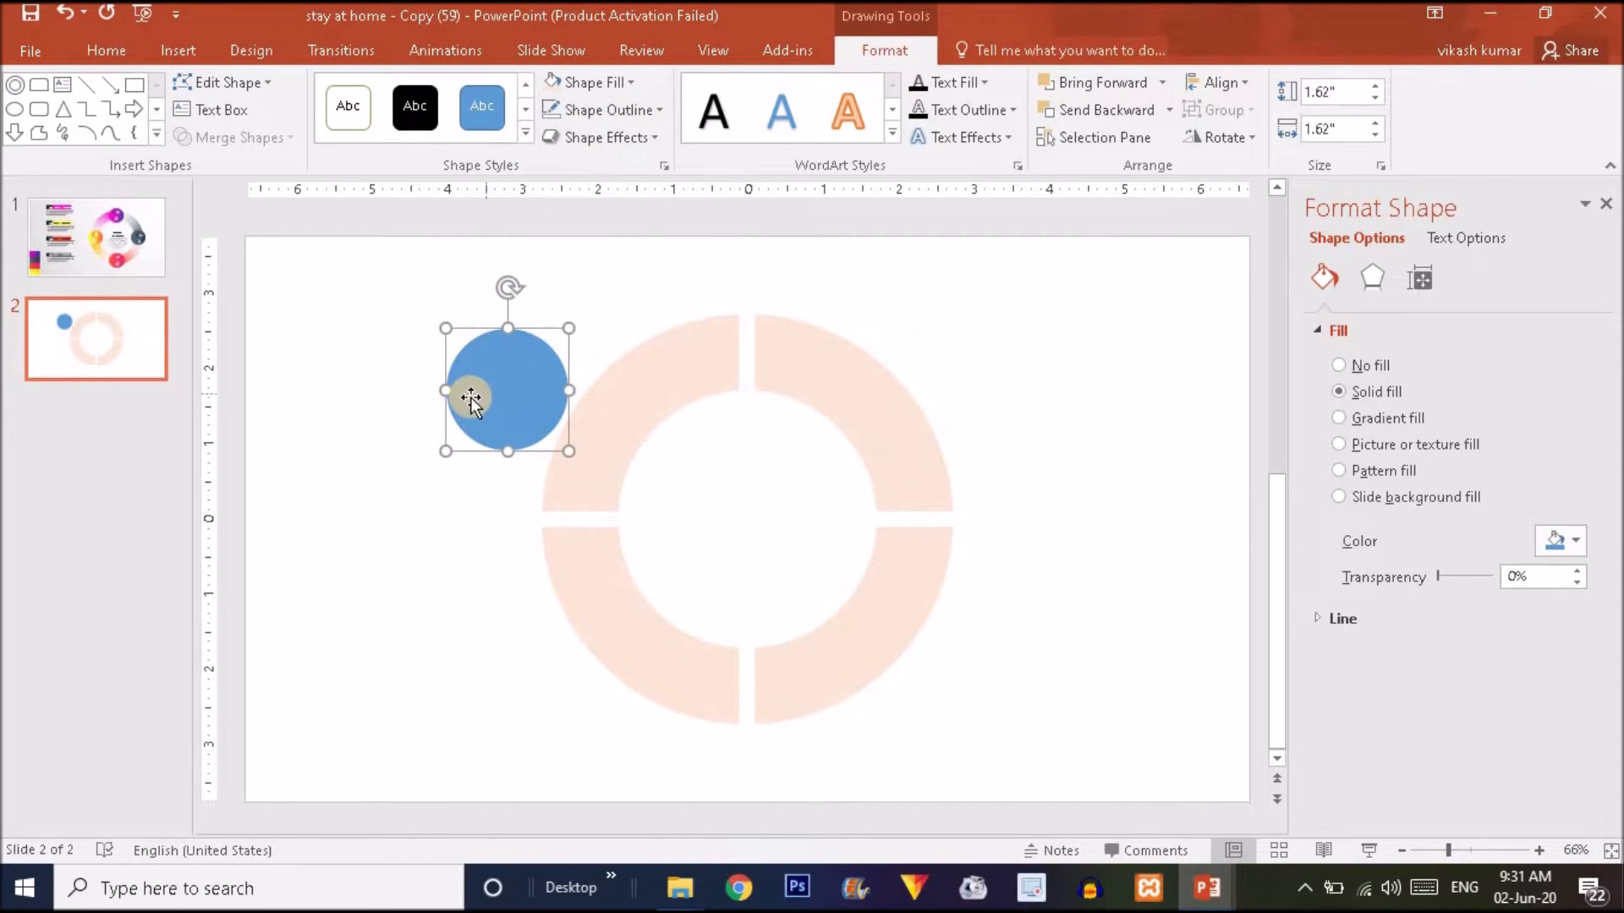
# - Position the circle over the gap between the two upper ring segments and enlarge it to about 1.77"
pyautogui.moveTo(471, 392); pyautogui.dragTo(702, 362)
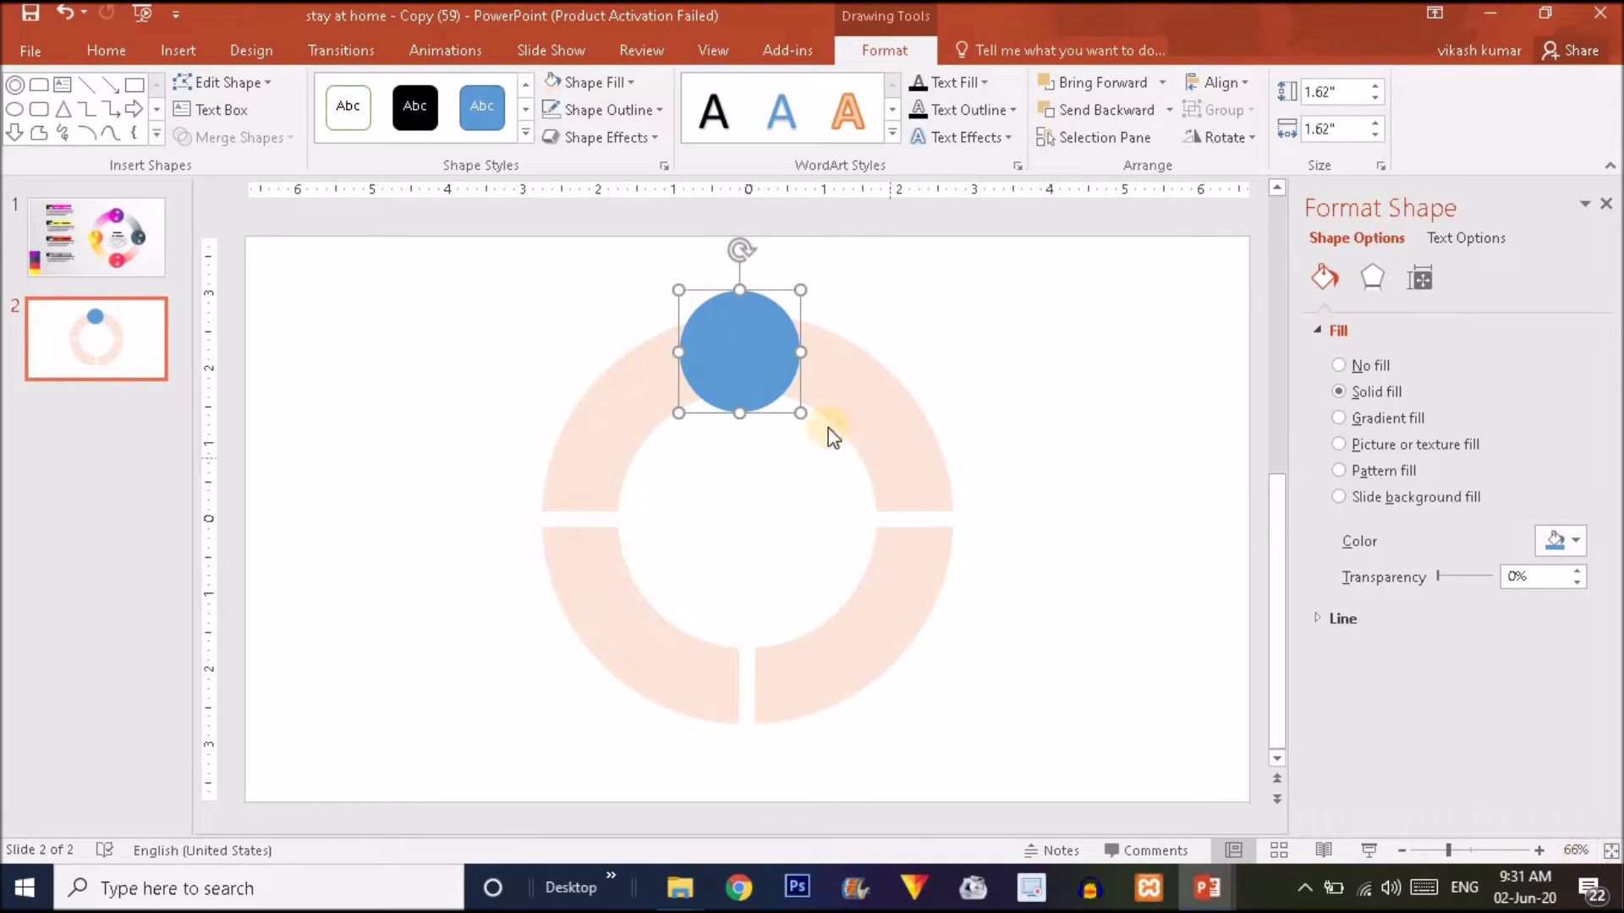
pyautogui.moveTo(801, 414); pyautogui.dragTo(759, 374)
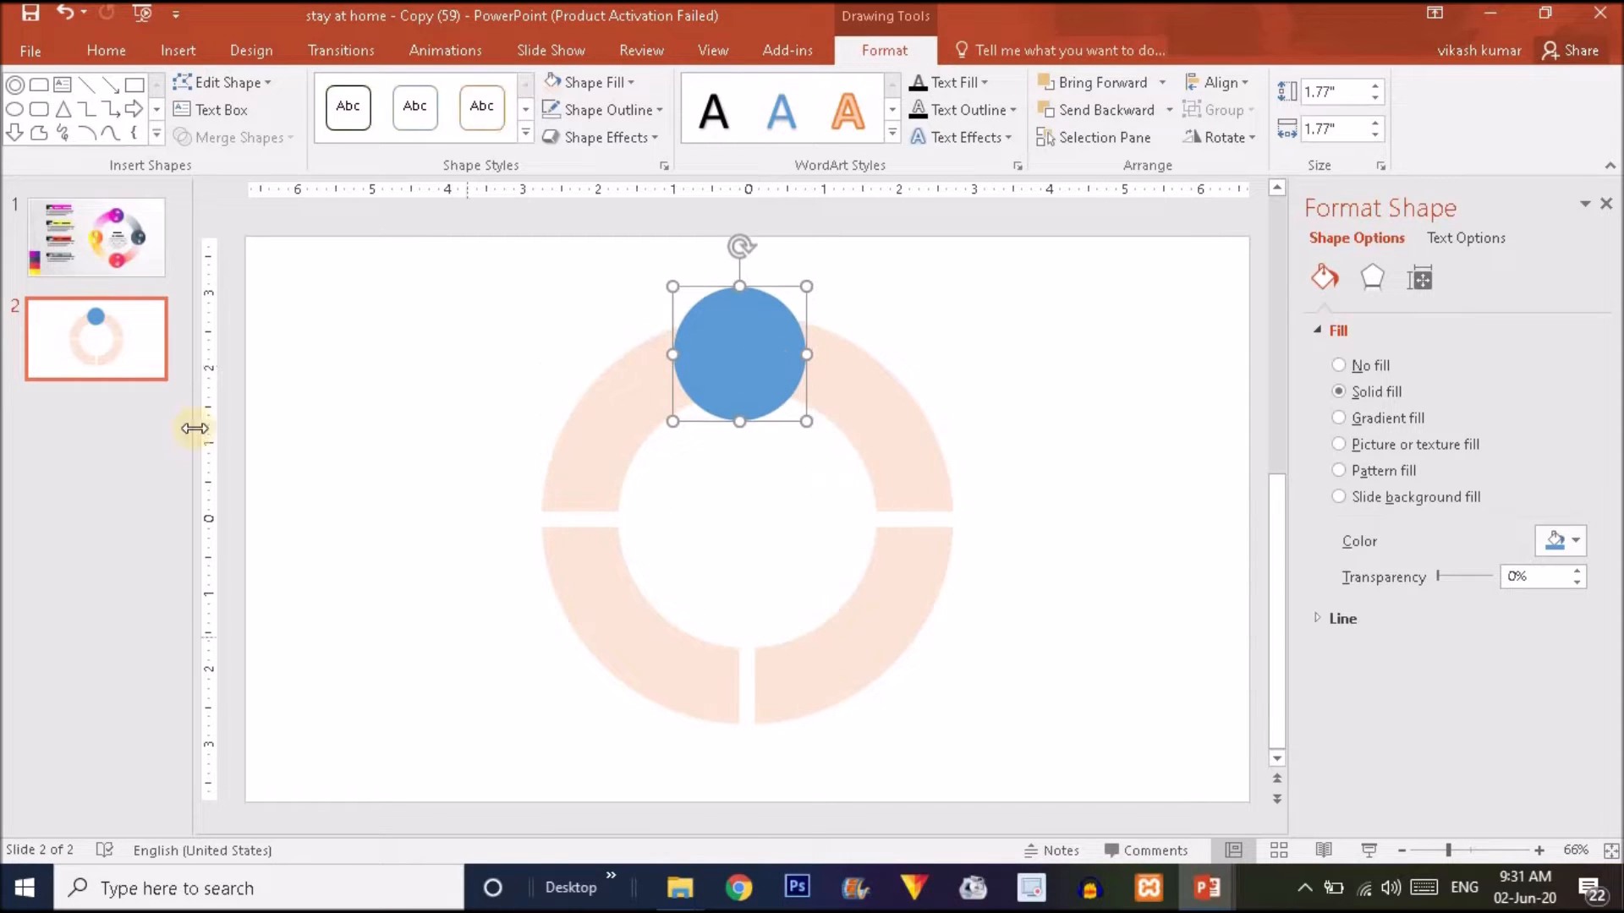
# - Copy the four gradient color swatches from slide 1 onto slide 2
pyautogui.click(133, 237)
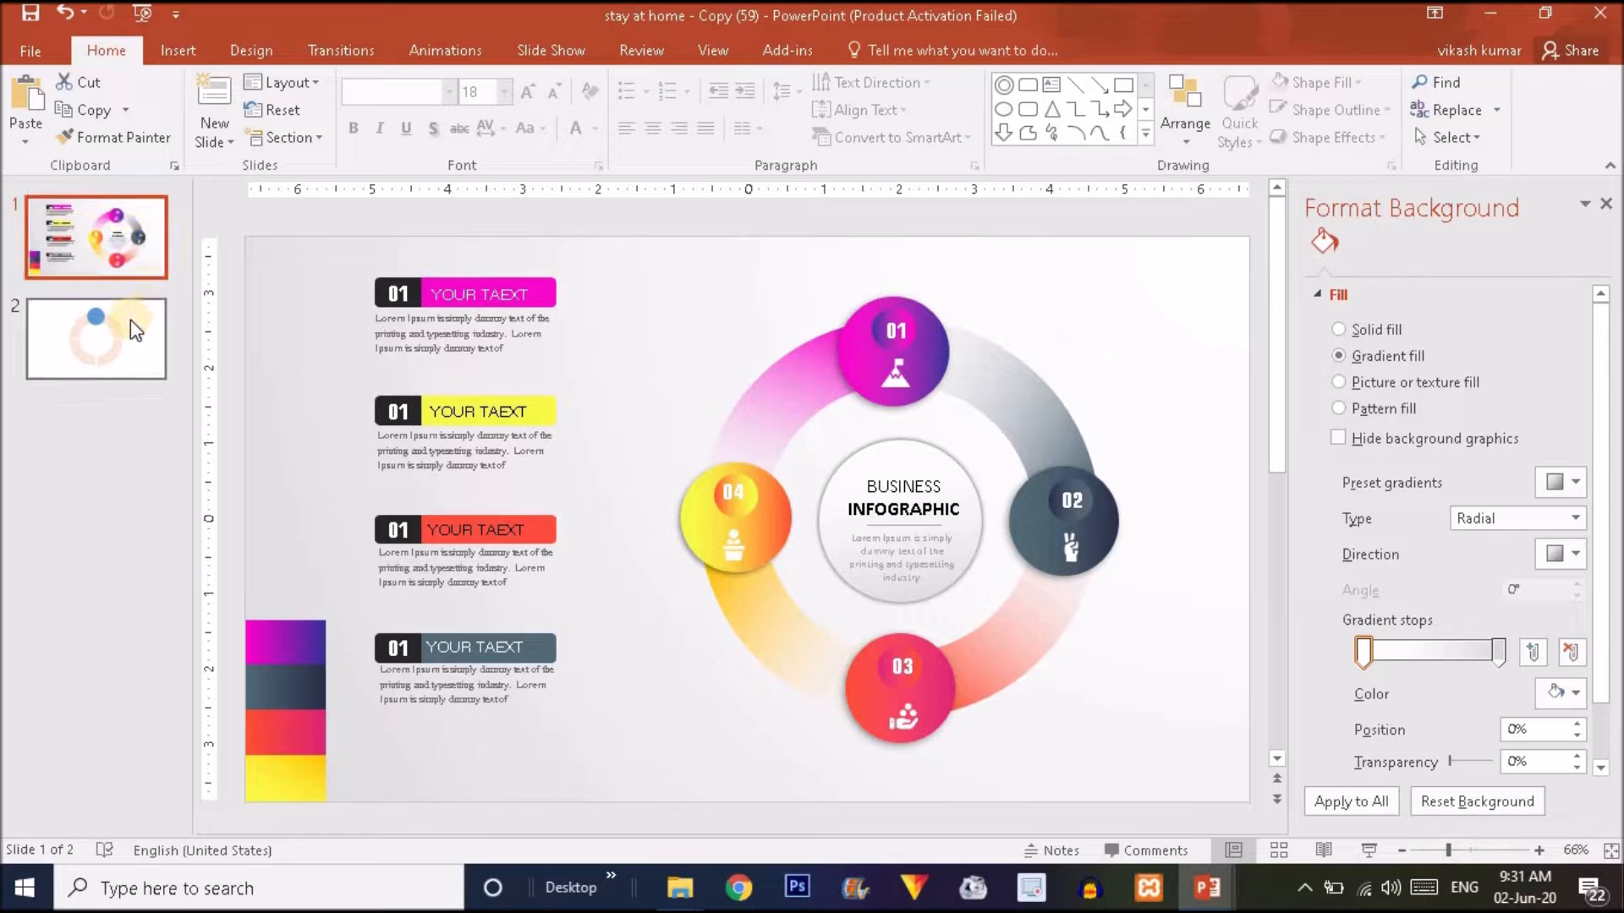
pyautogui.moveTo(230, 558); pyautogui.dragTo(366, 819)
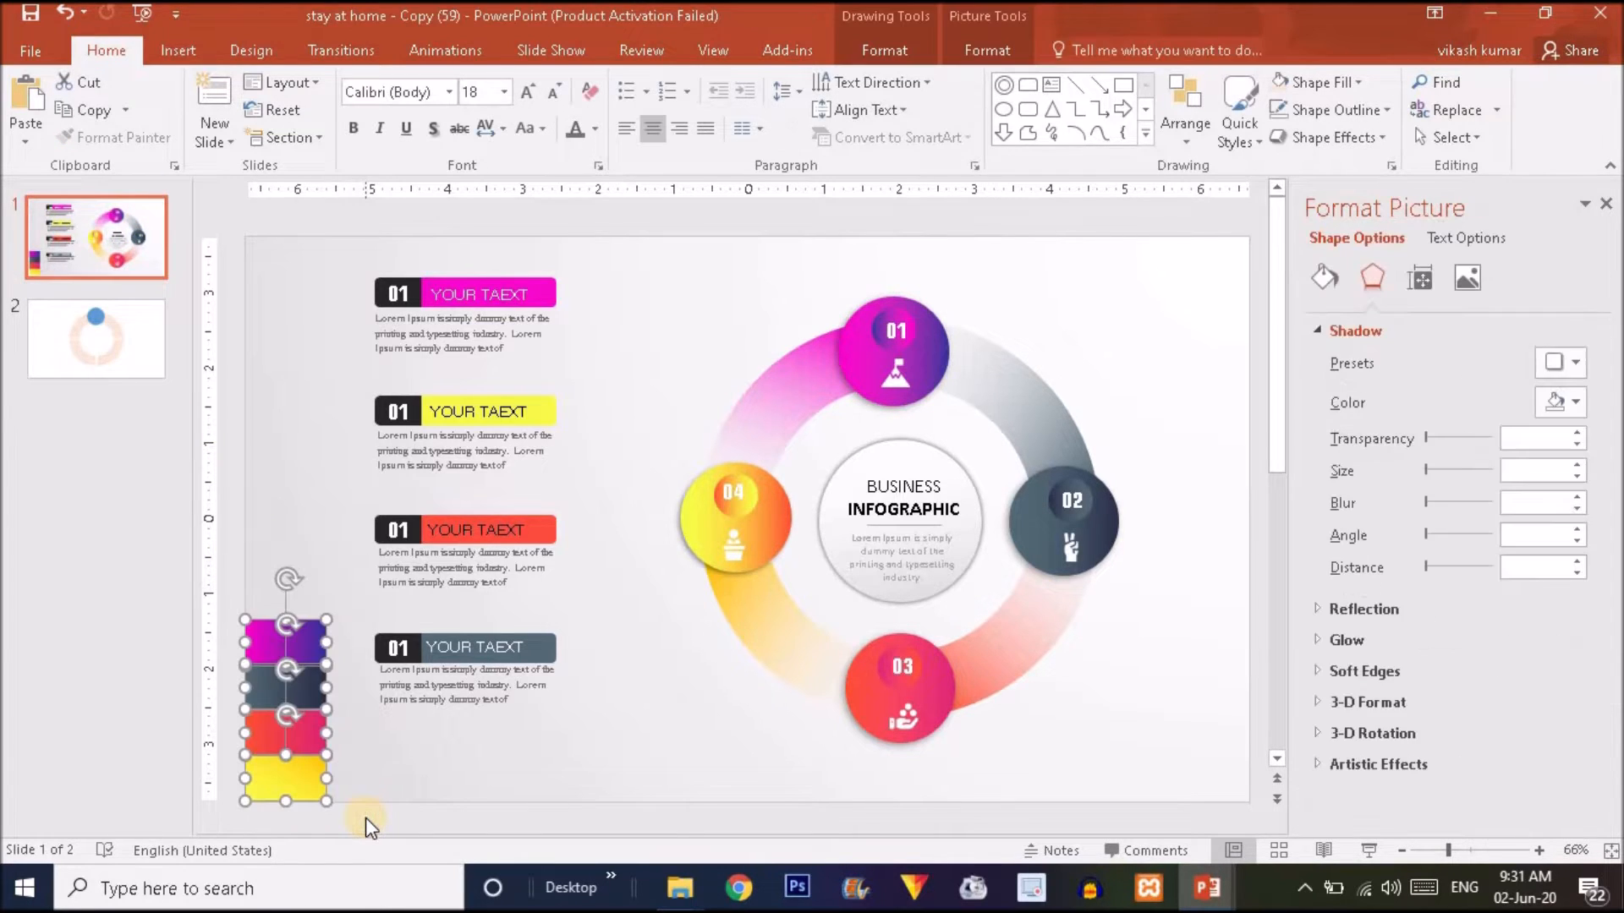
pyautogui.click(122, 342)
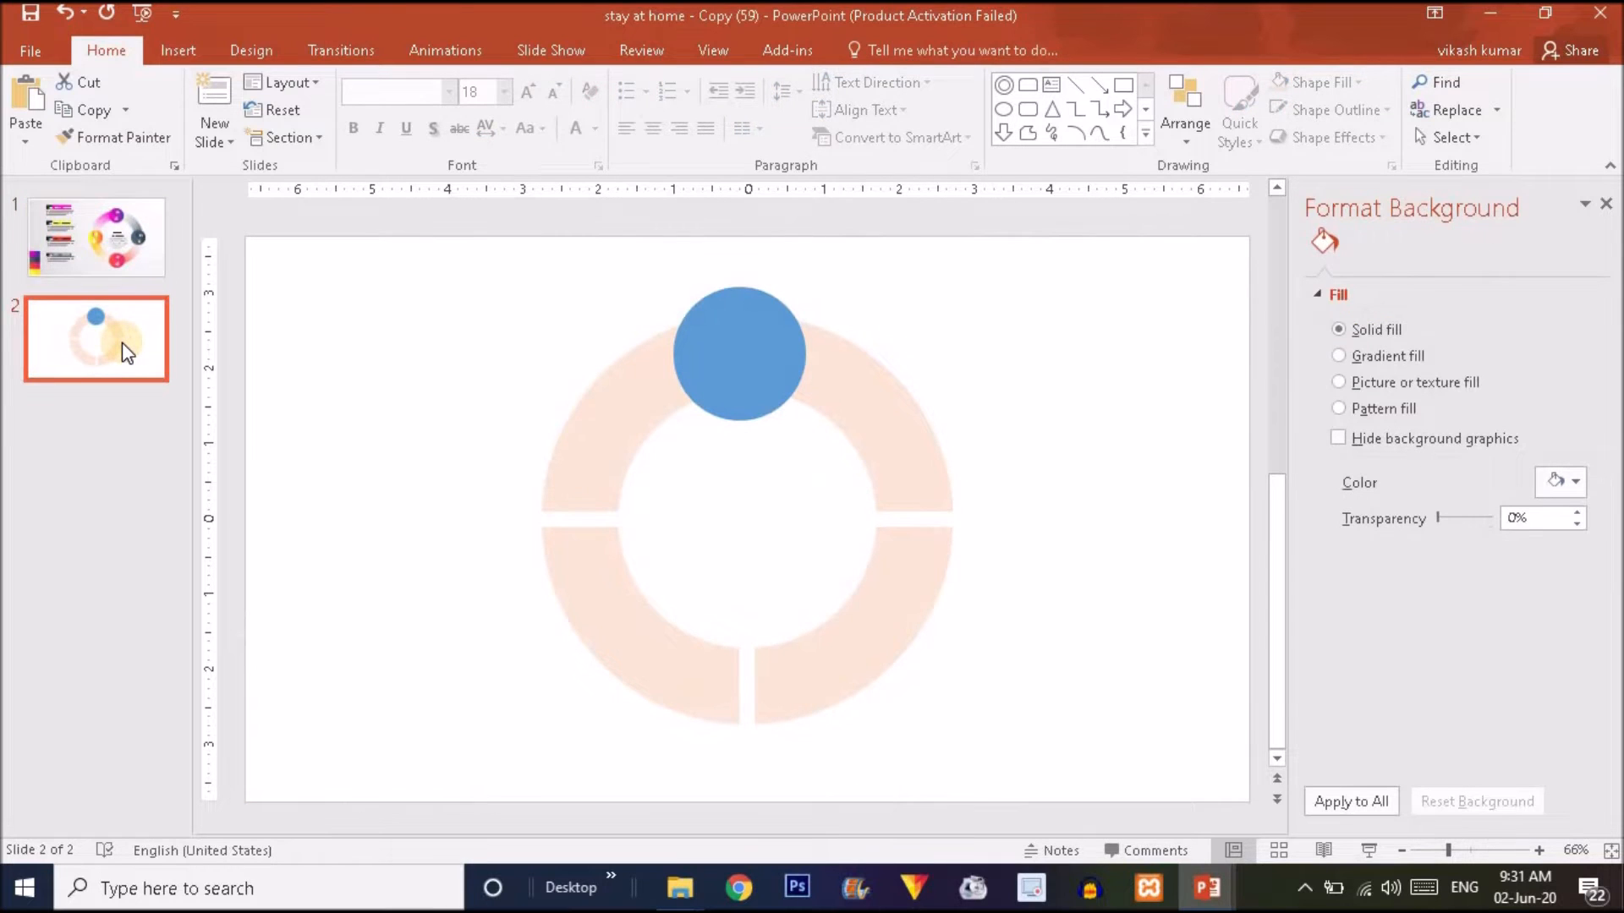
pyautogui.hotkey('ctrl', 'v')
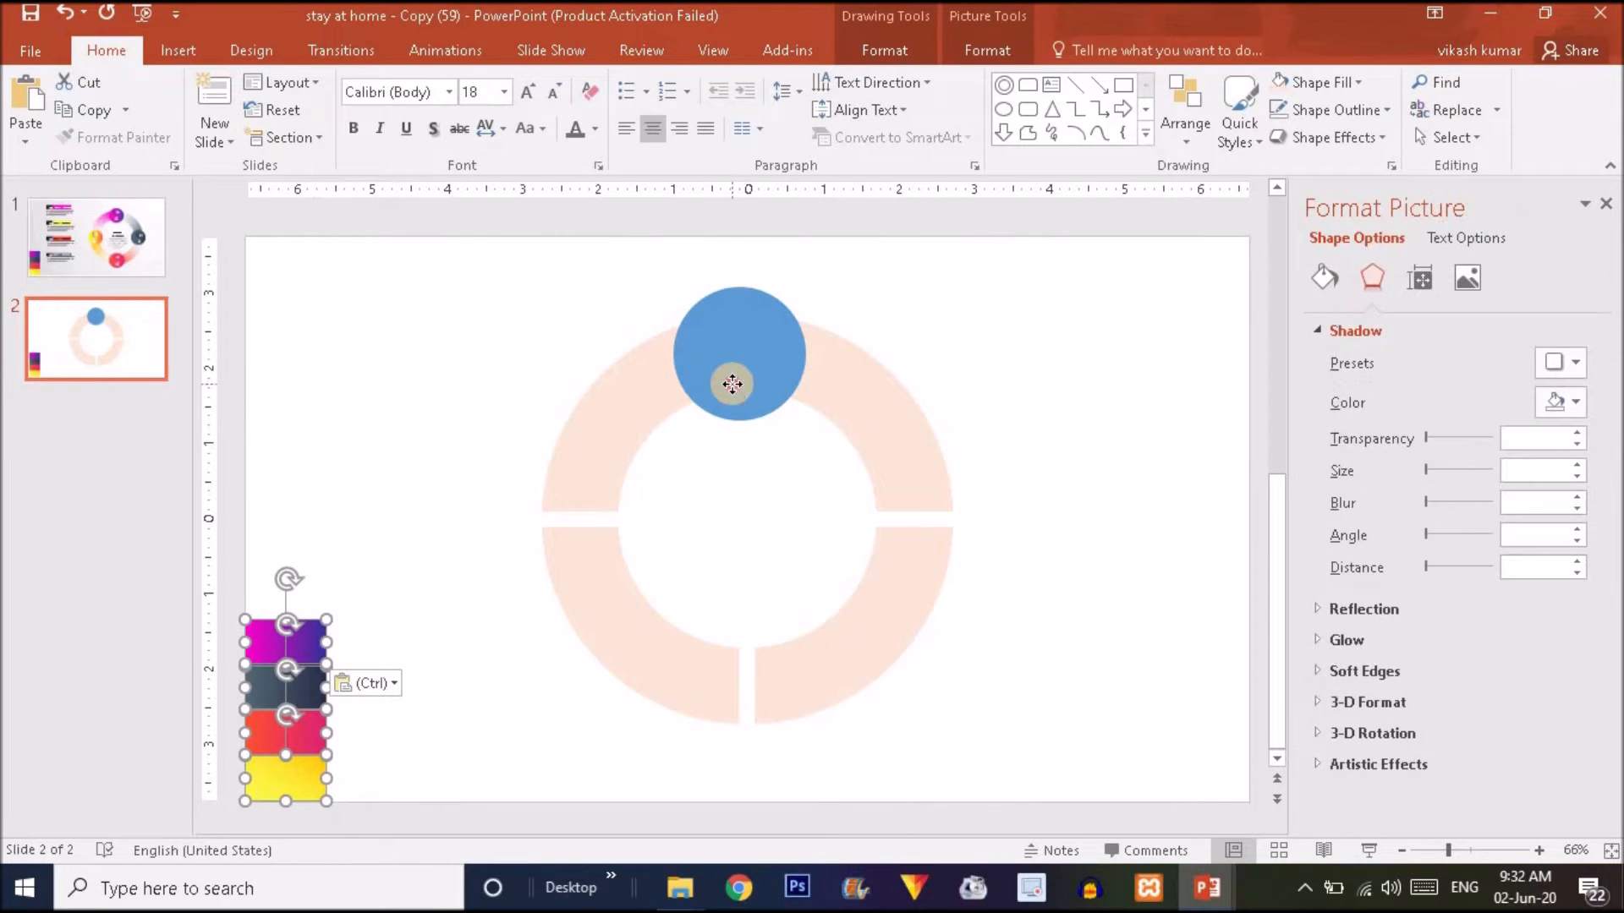
# - Give the circle a linear gradient fill with its direction at 180°
pyautogui.click(733, 385)
pyautogui.doubleClick(733, 385)
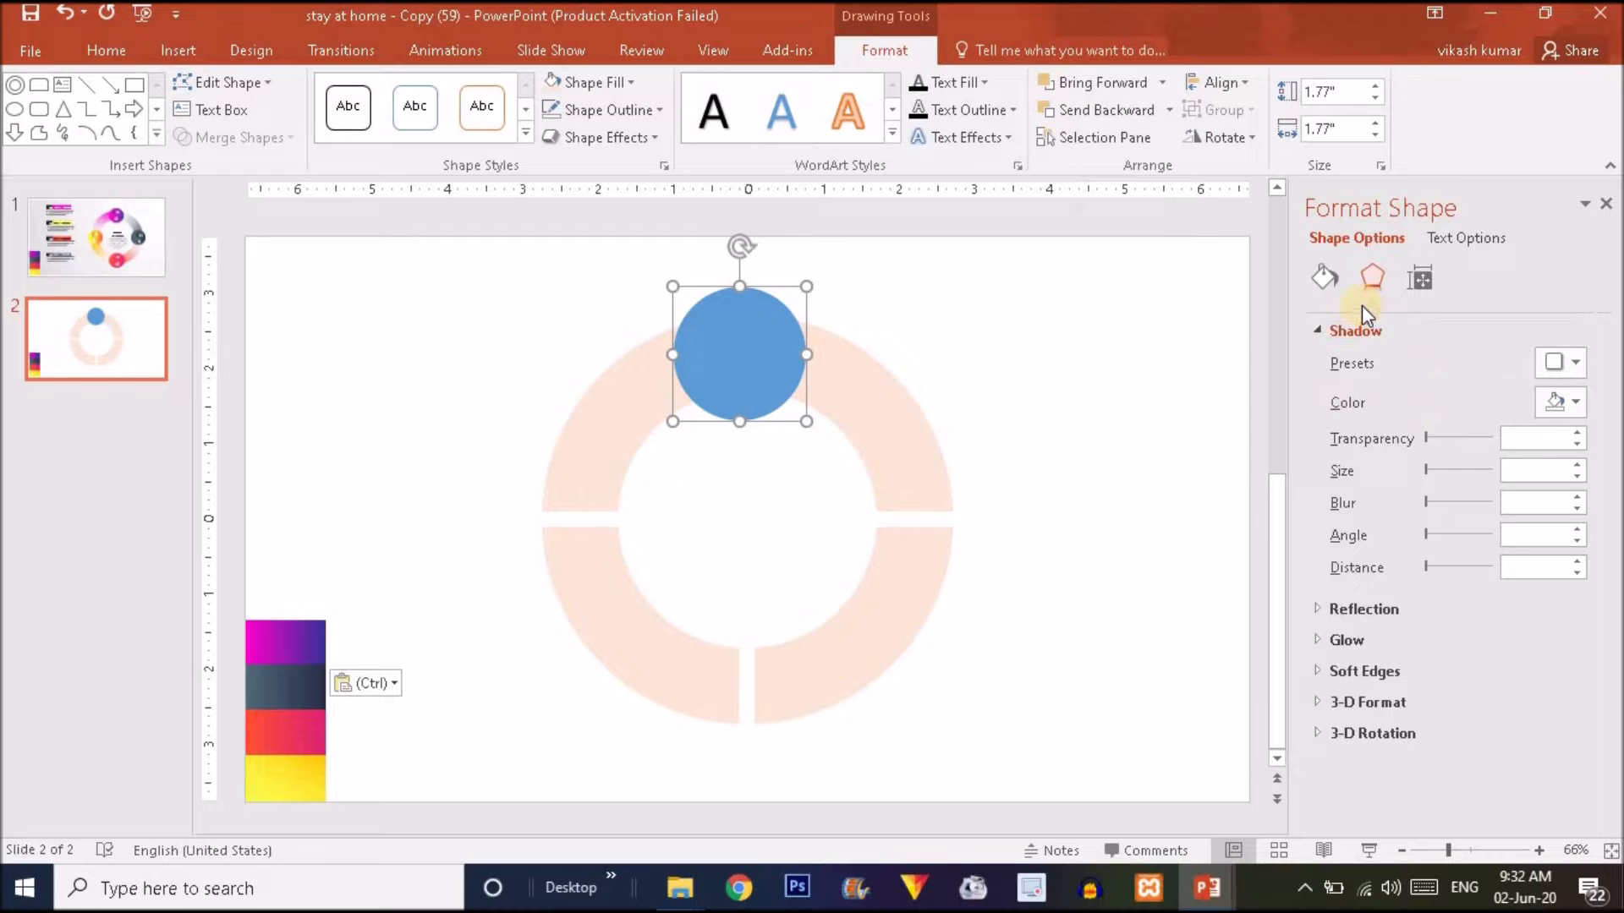
pyautogui.click(1326, 280)
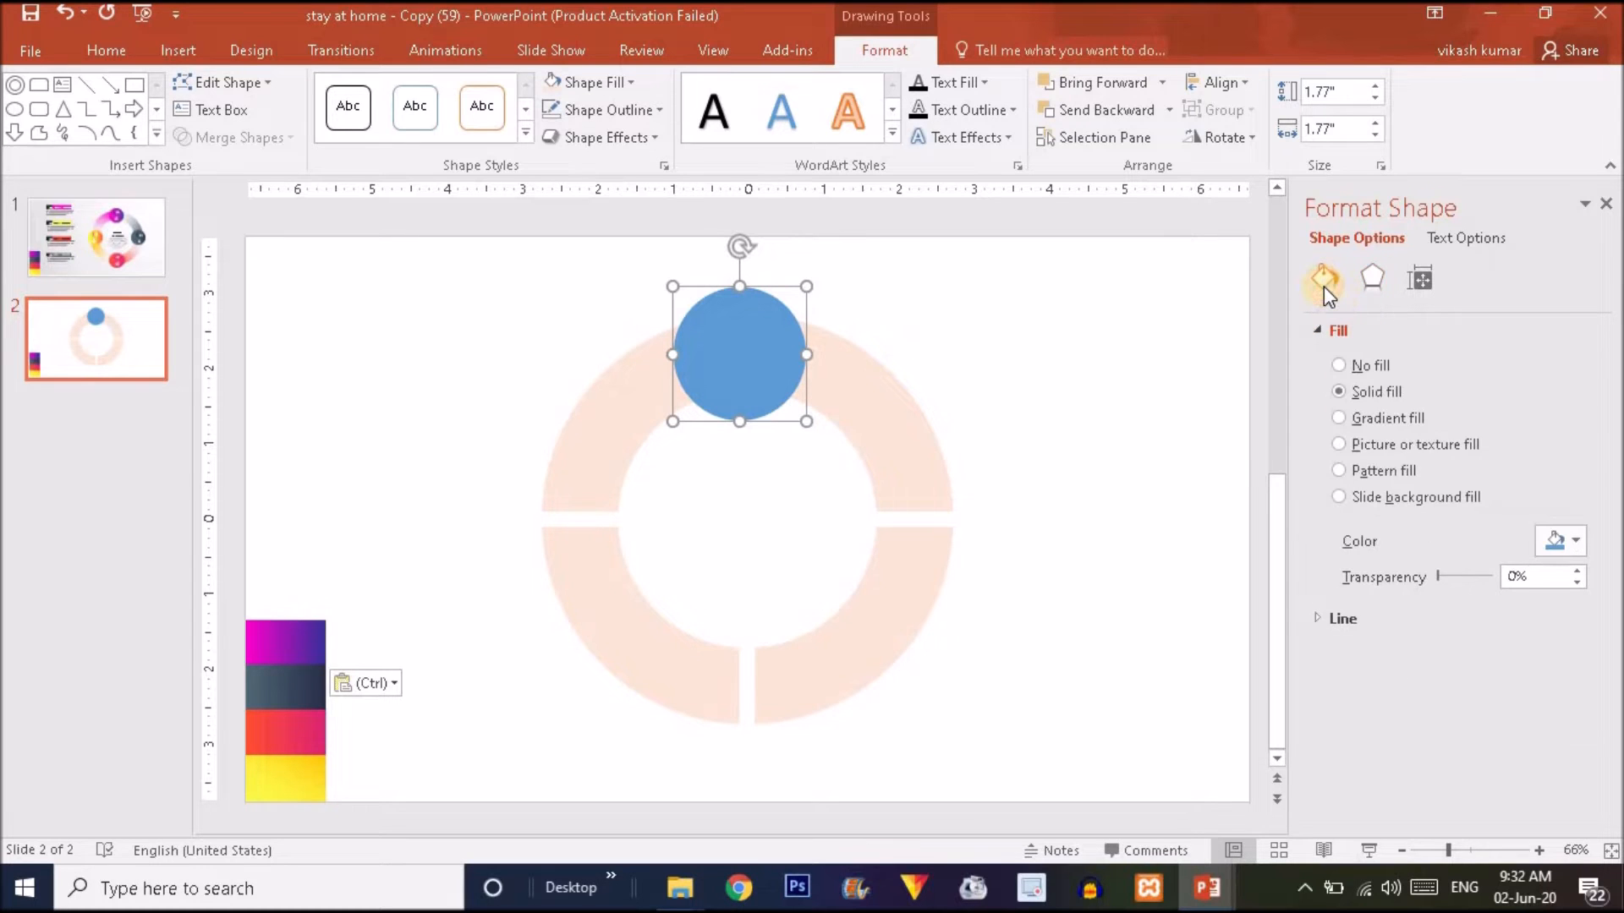
pyautogui.click(1381, 421)
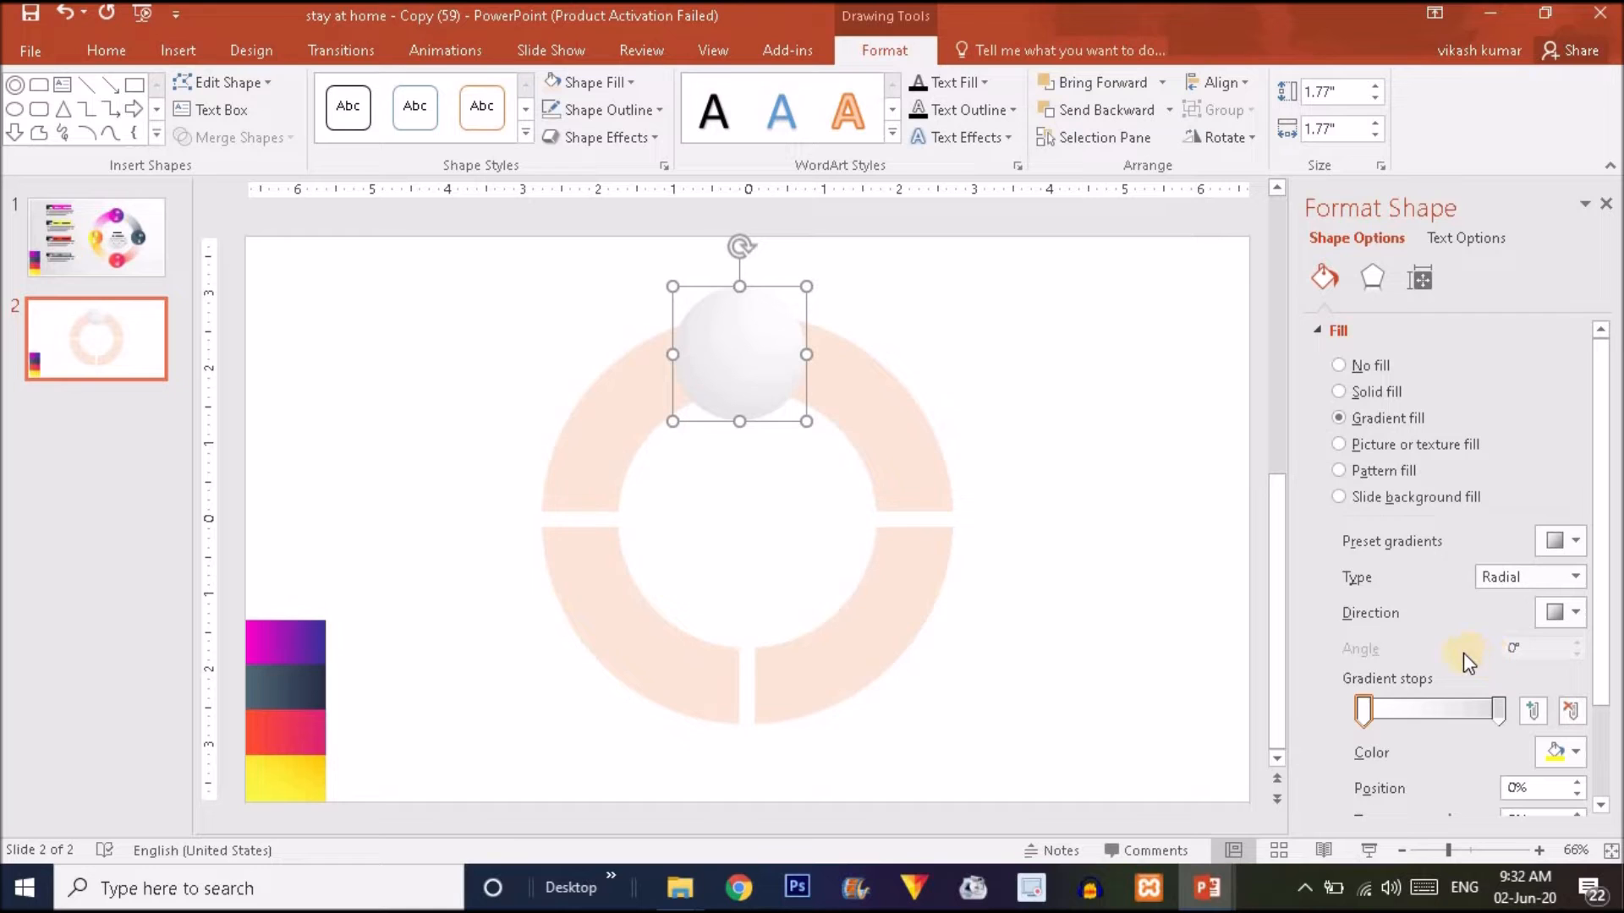
pyautogui.click(1575, 616)
pyautogui.click(1595, 664)
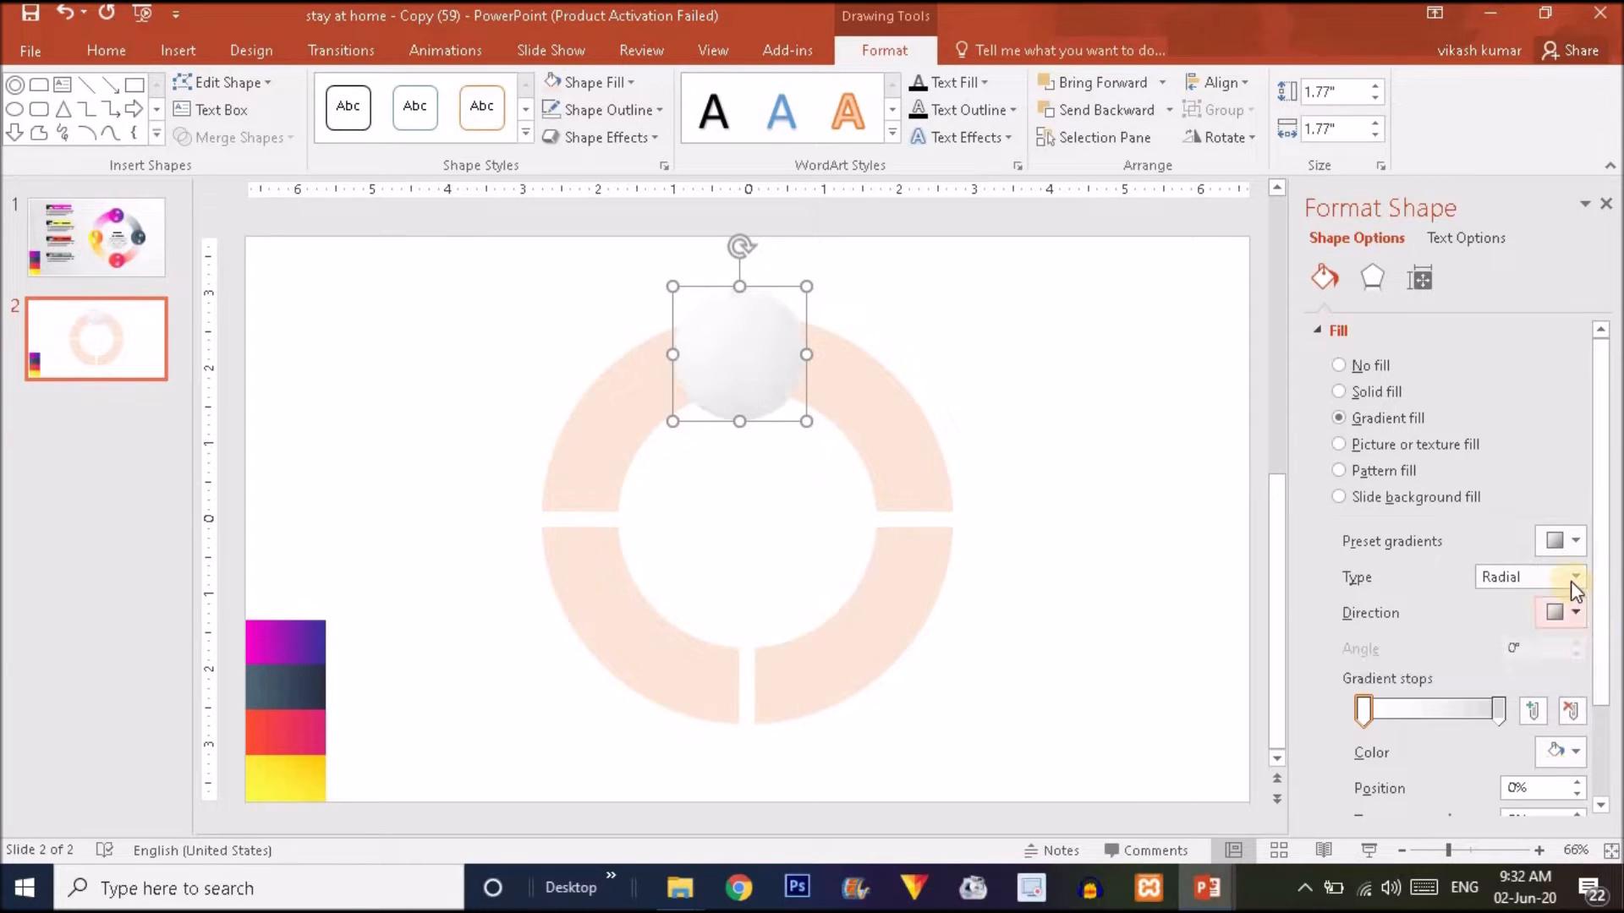
pyautogui.click(1570, 577)
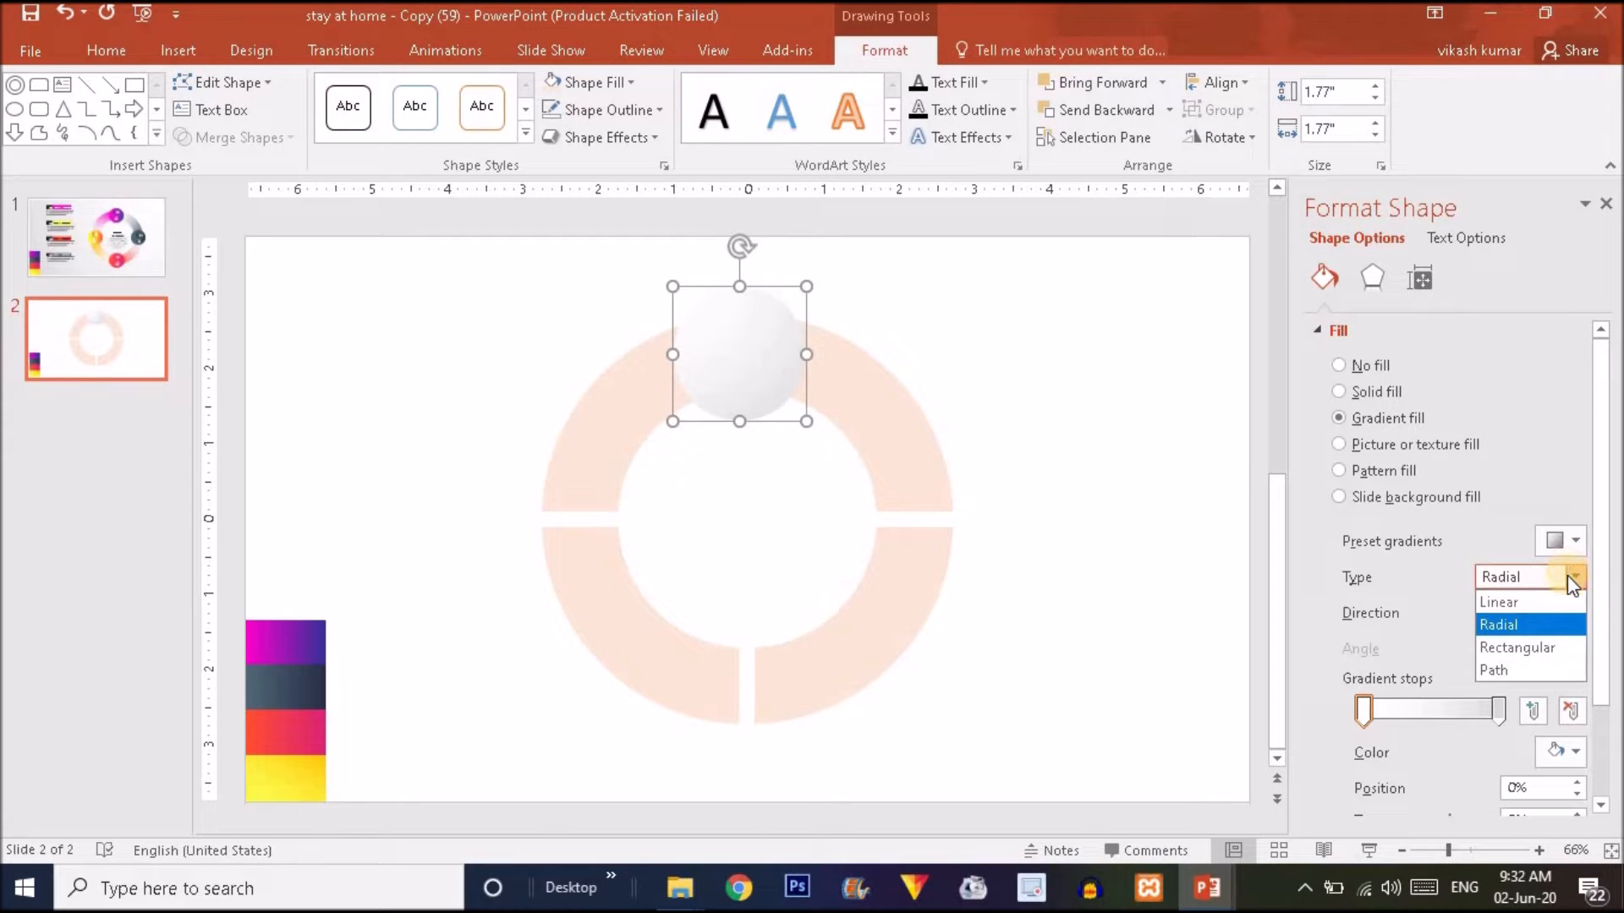
pyautogui.click(1545, 603)
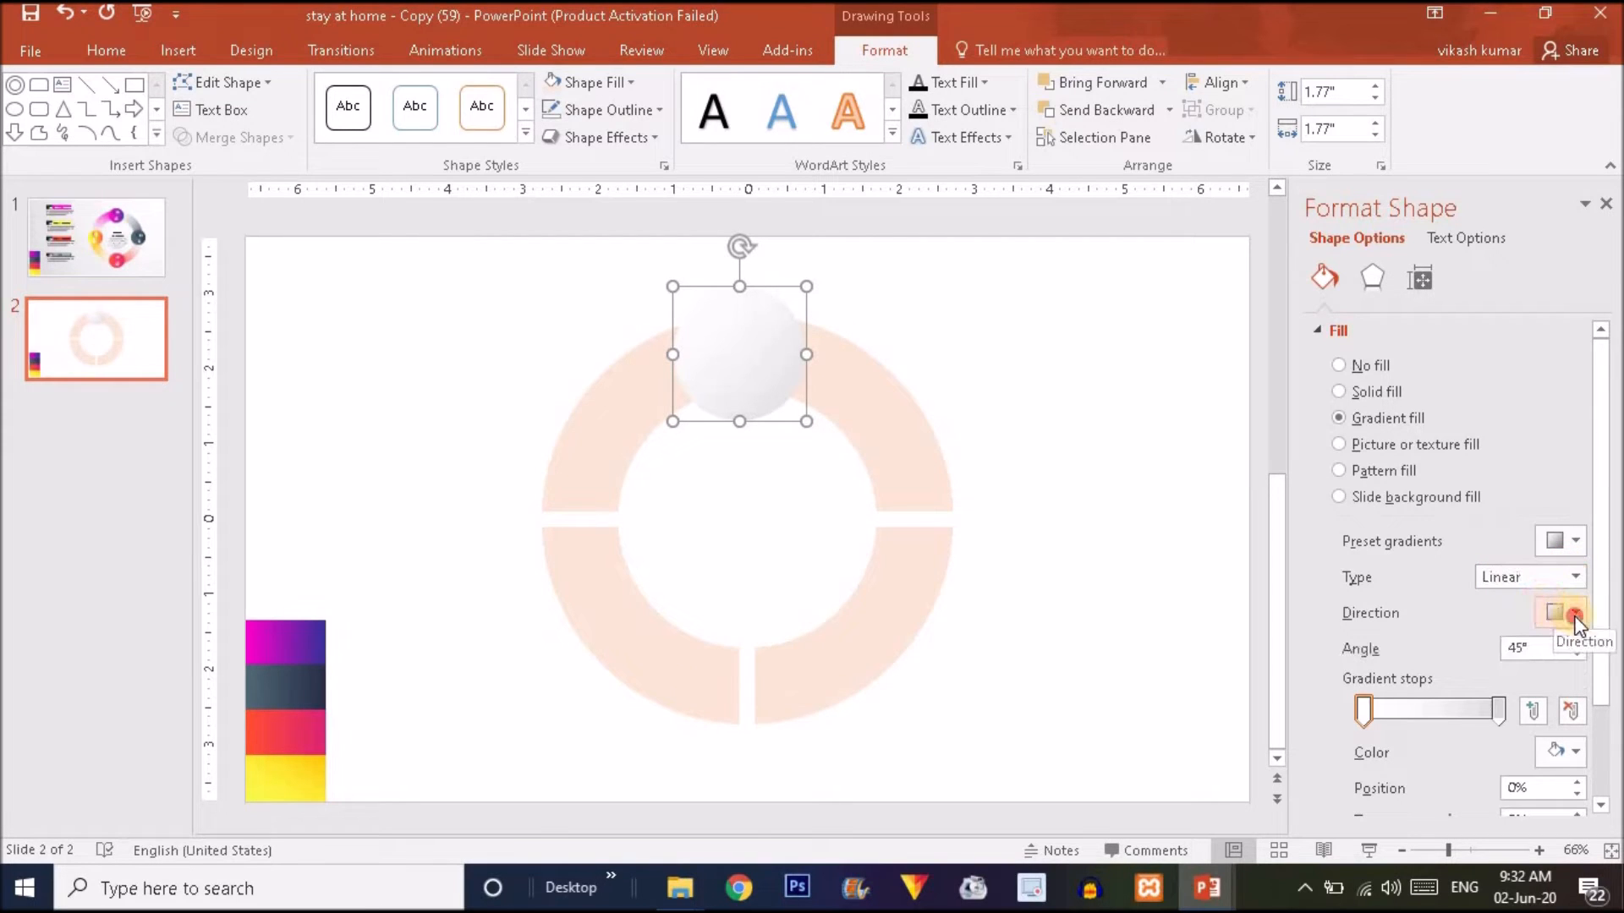
pyautogui.click(1573, 612)
pyautogui.click(1584, 663)
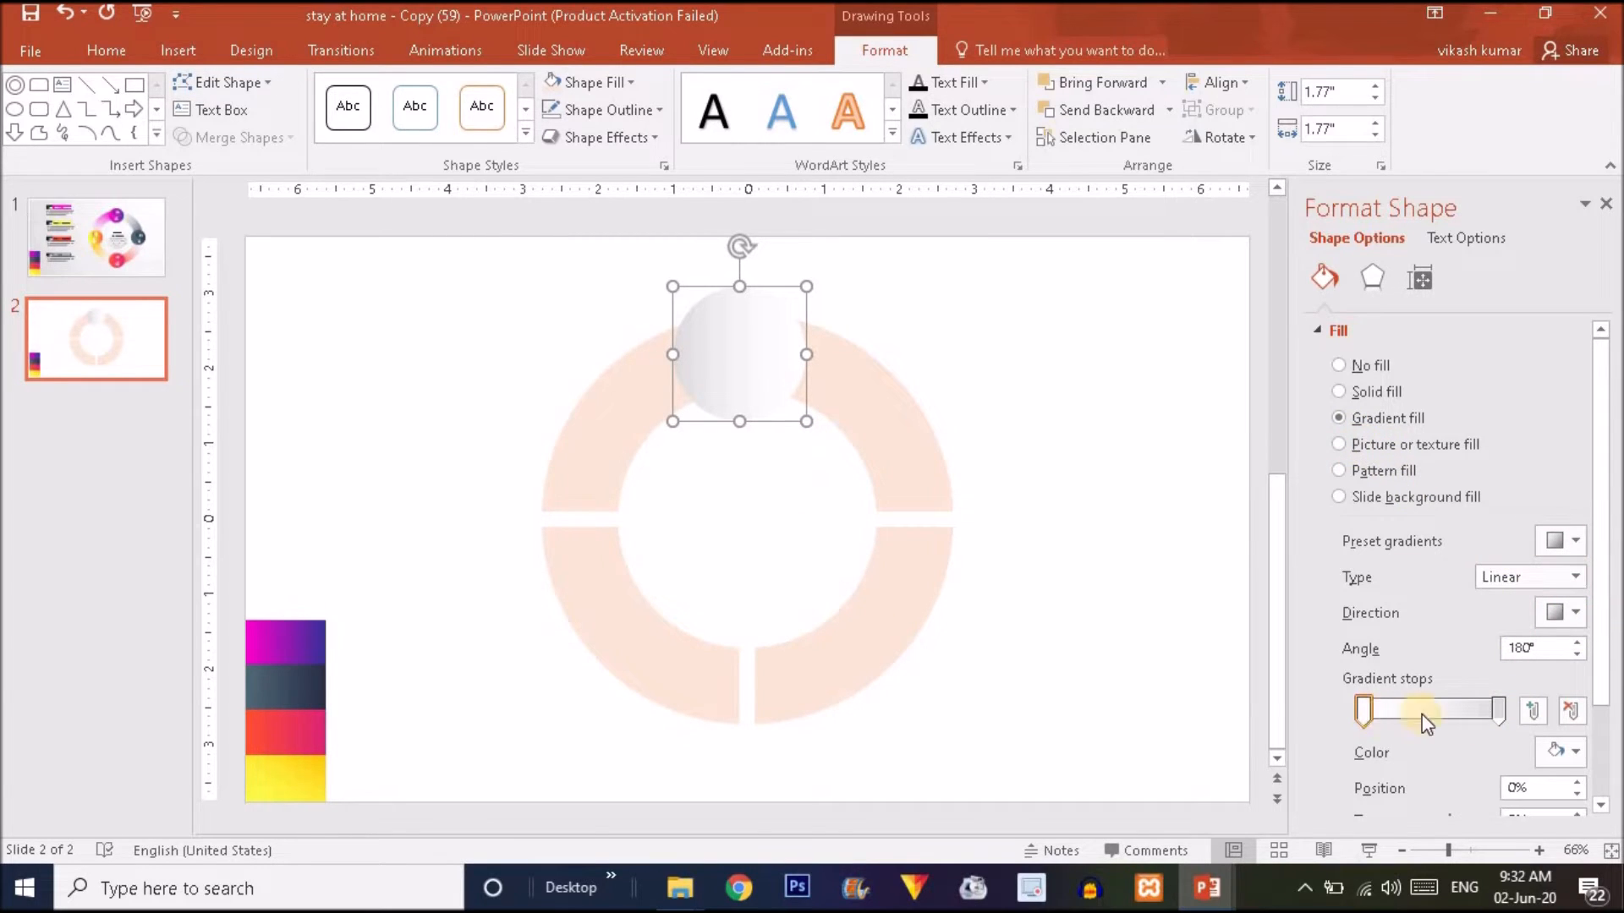
# - Set the circle's 0% gradient stop to the indigo RGB(55,49,154), sampled from the dark end of the magenta-to-indigo swatch
pyautogui.click(1570, 753)
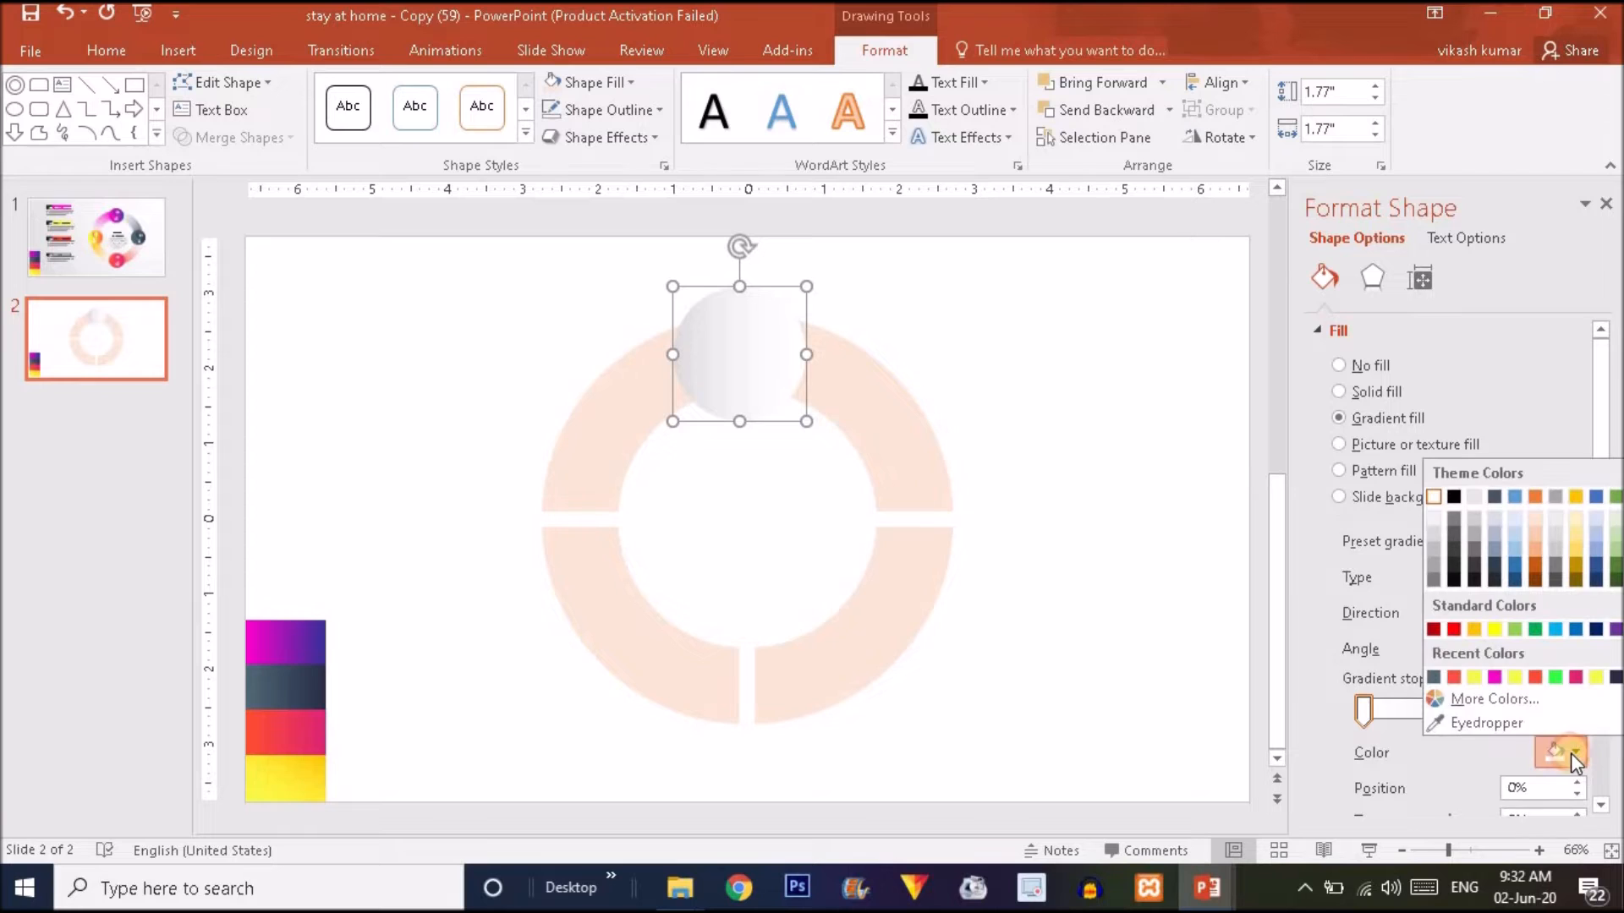
pyautogui.click(1514, 721)
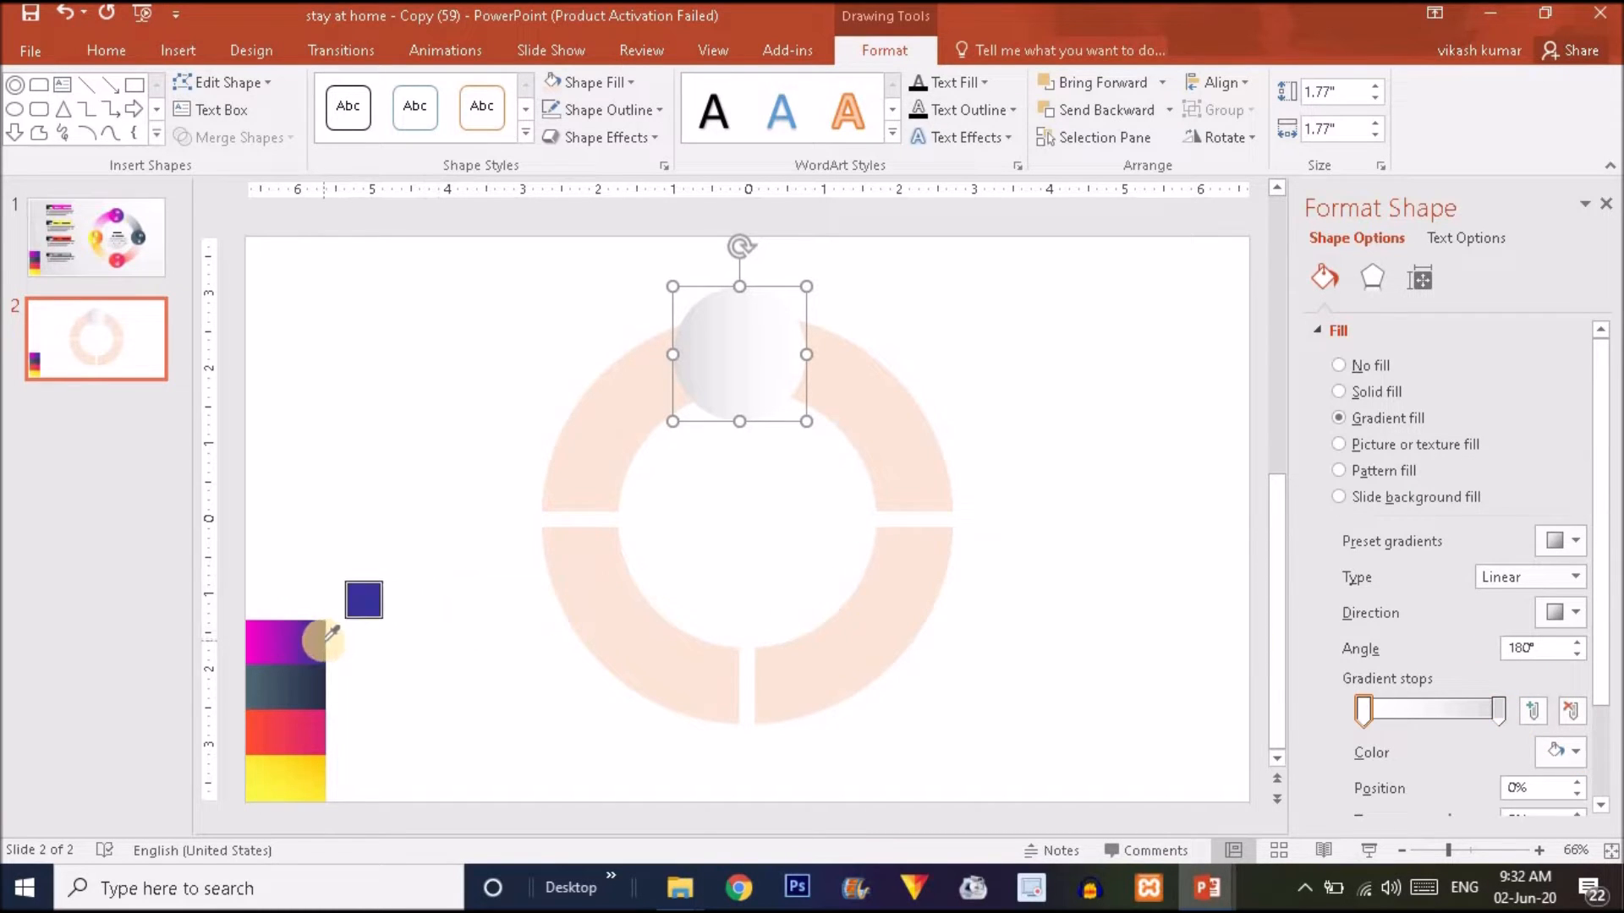
pyautogui.moveTo(327, 638)
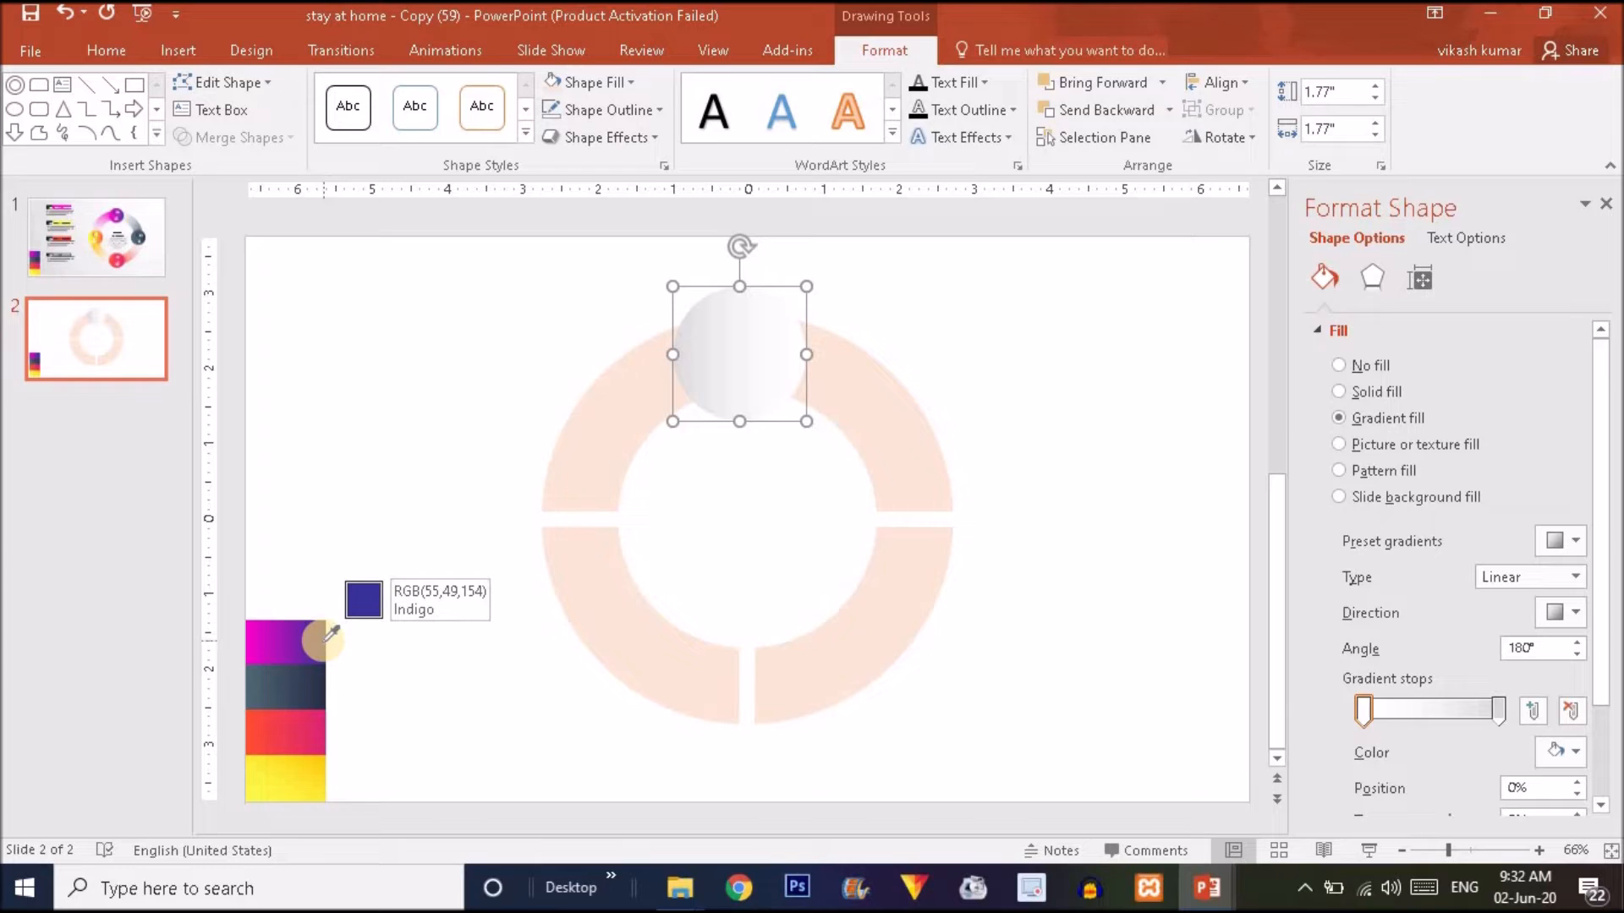
pyautogui.click(326, 637)
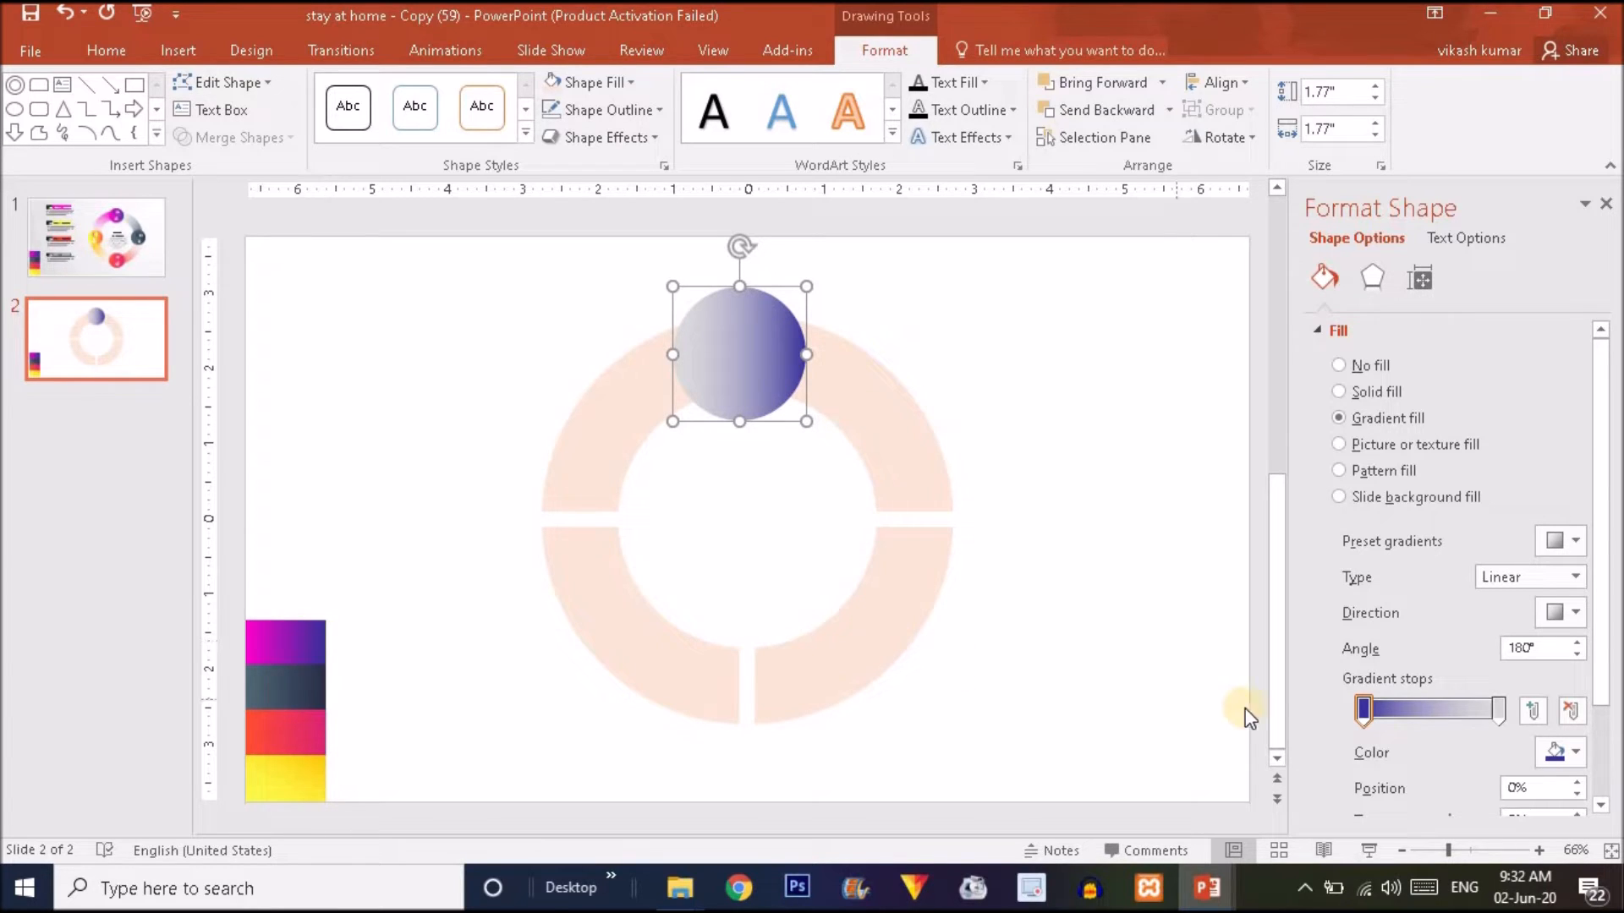
# - Set the circle's 100% gradient stop to the magenta sampled from the bright end of the same swatch
pyautogui.click(1498, 709)
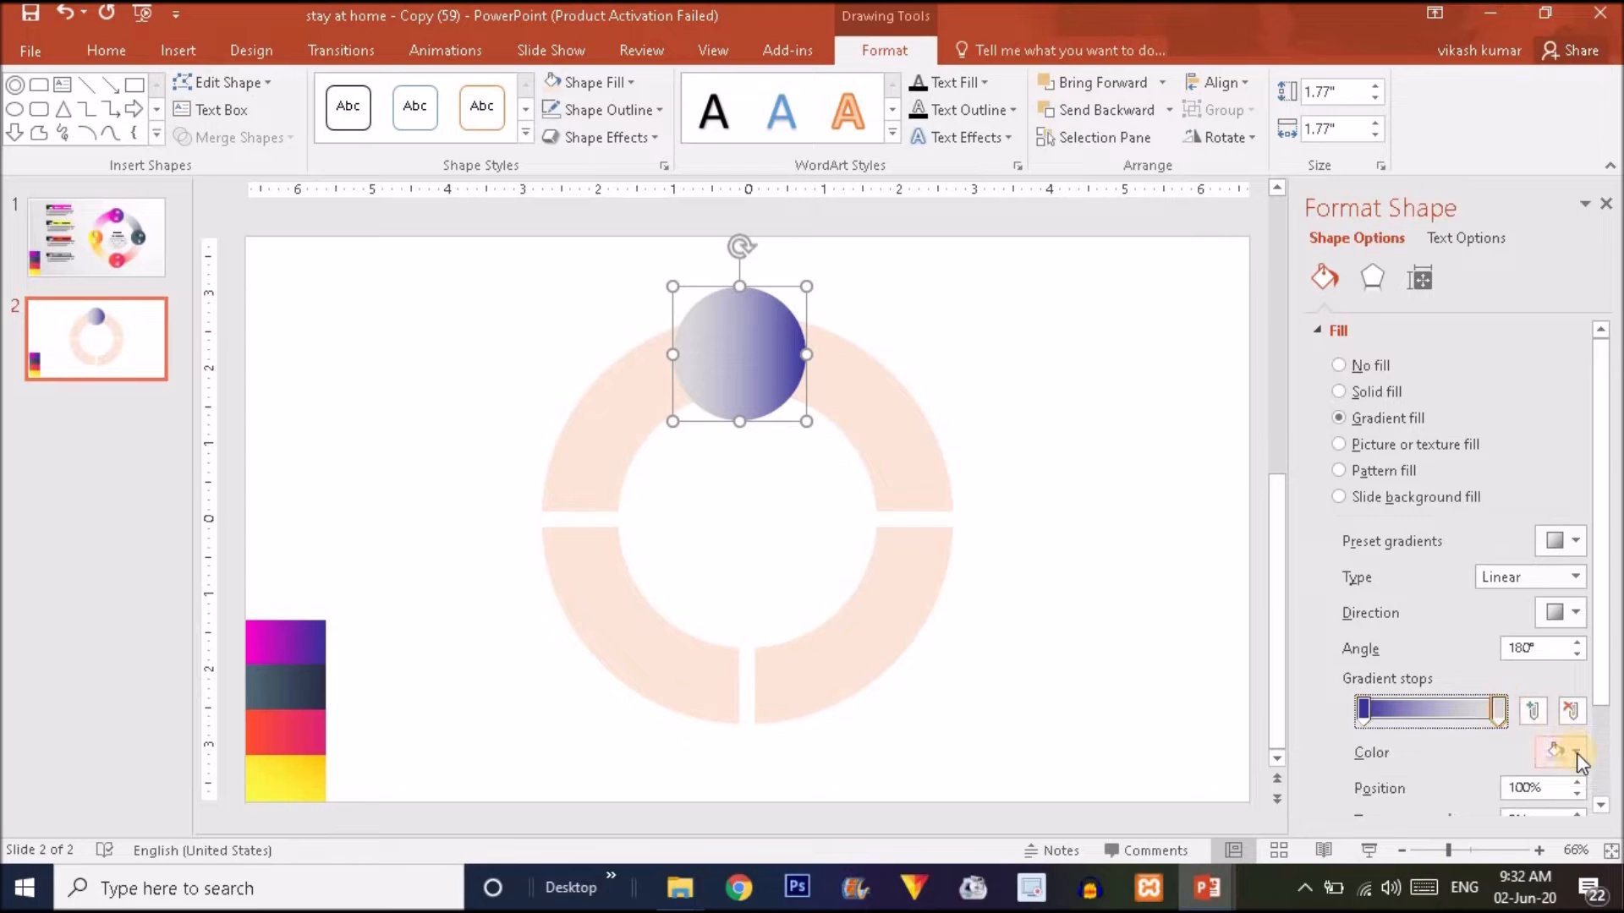
pyautogui.click(1565, 752)
pyautogui.click(1520, 725)
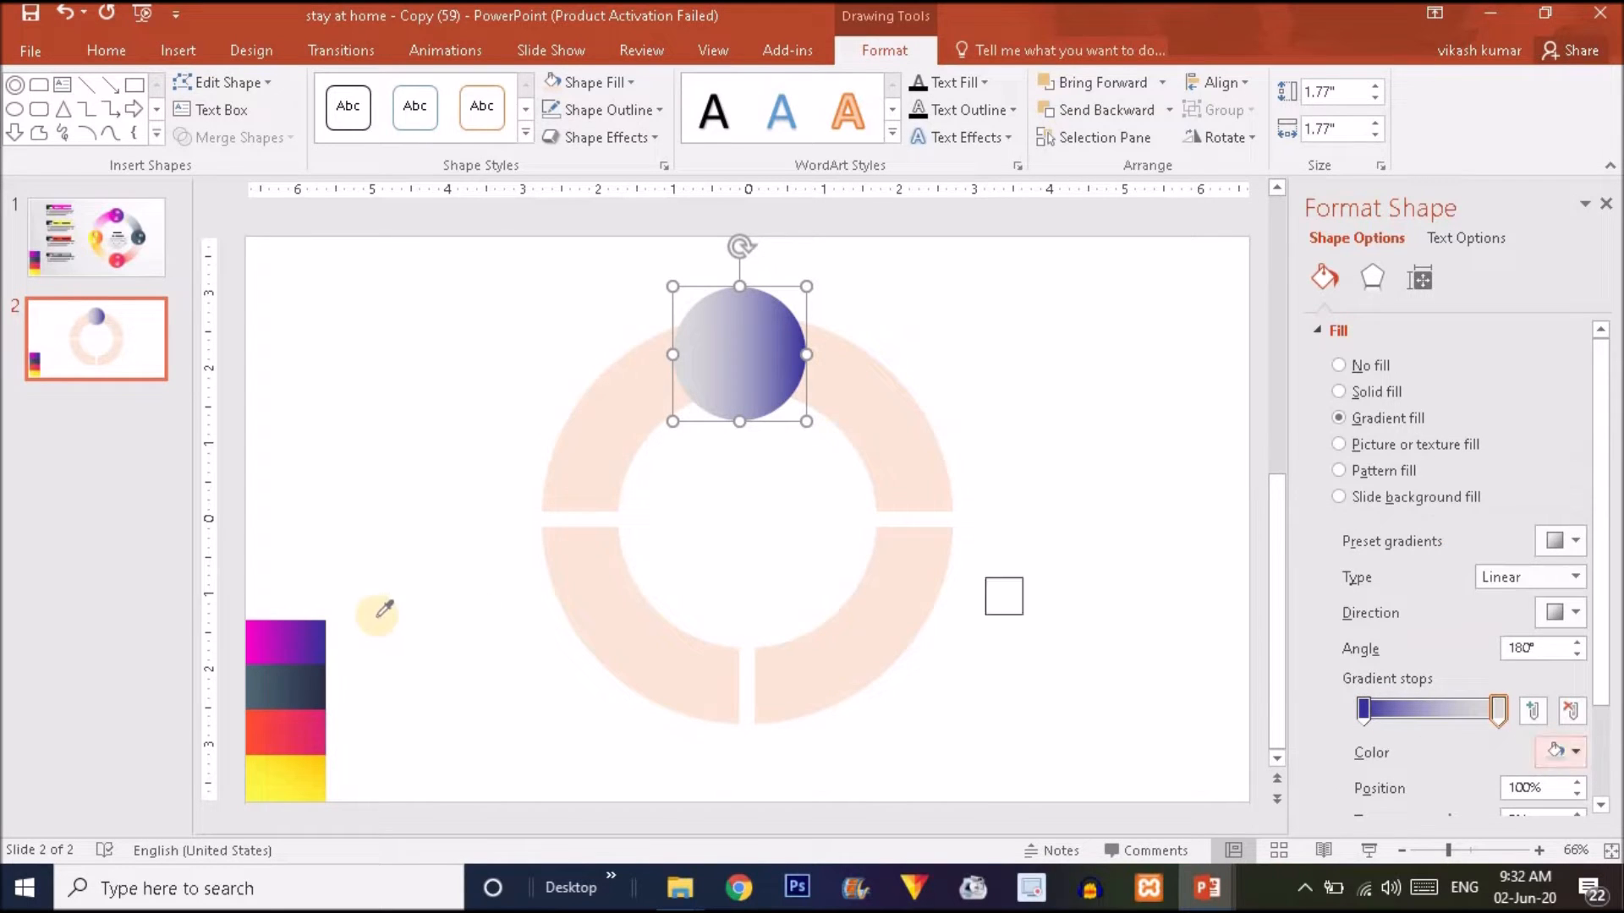
pyautogui.click(251, 640)
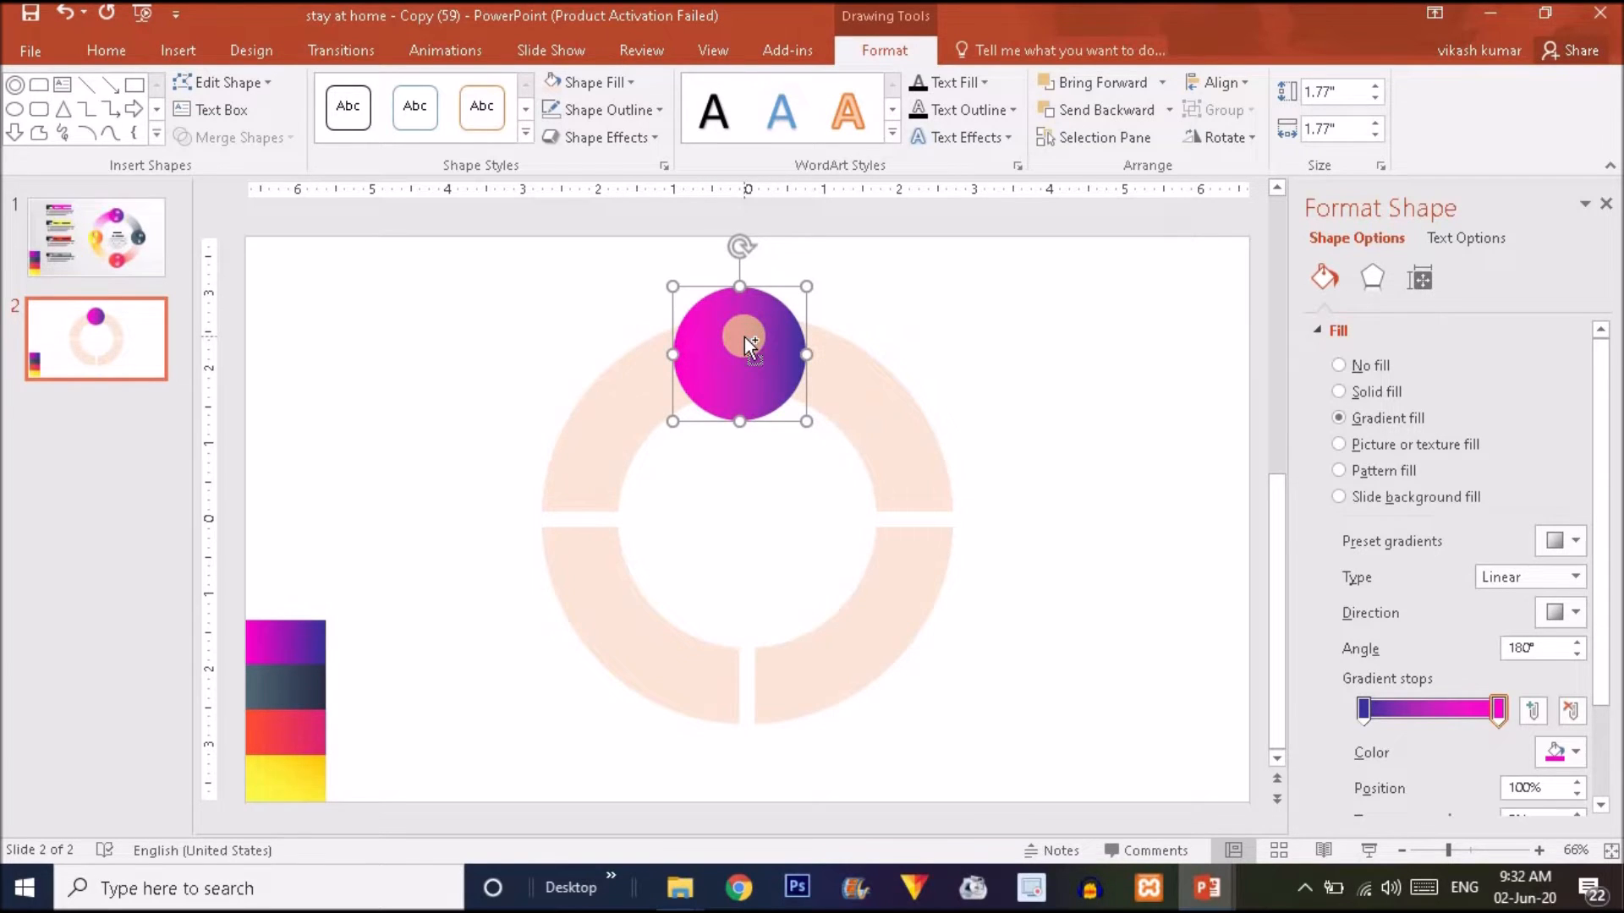
# - Make a 0.65" copy of the circle outside the ring and swap its gradient stops to magenta at 0% and indigo at 100%
pyautogui.moveTo(744, 337); pyautogui.dragTo(962, 339)
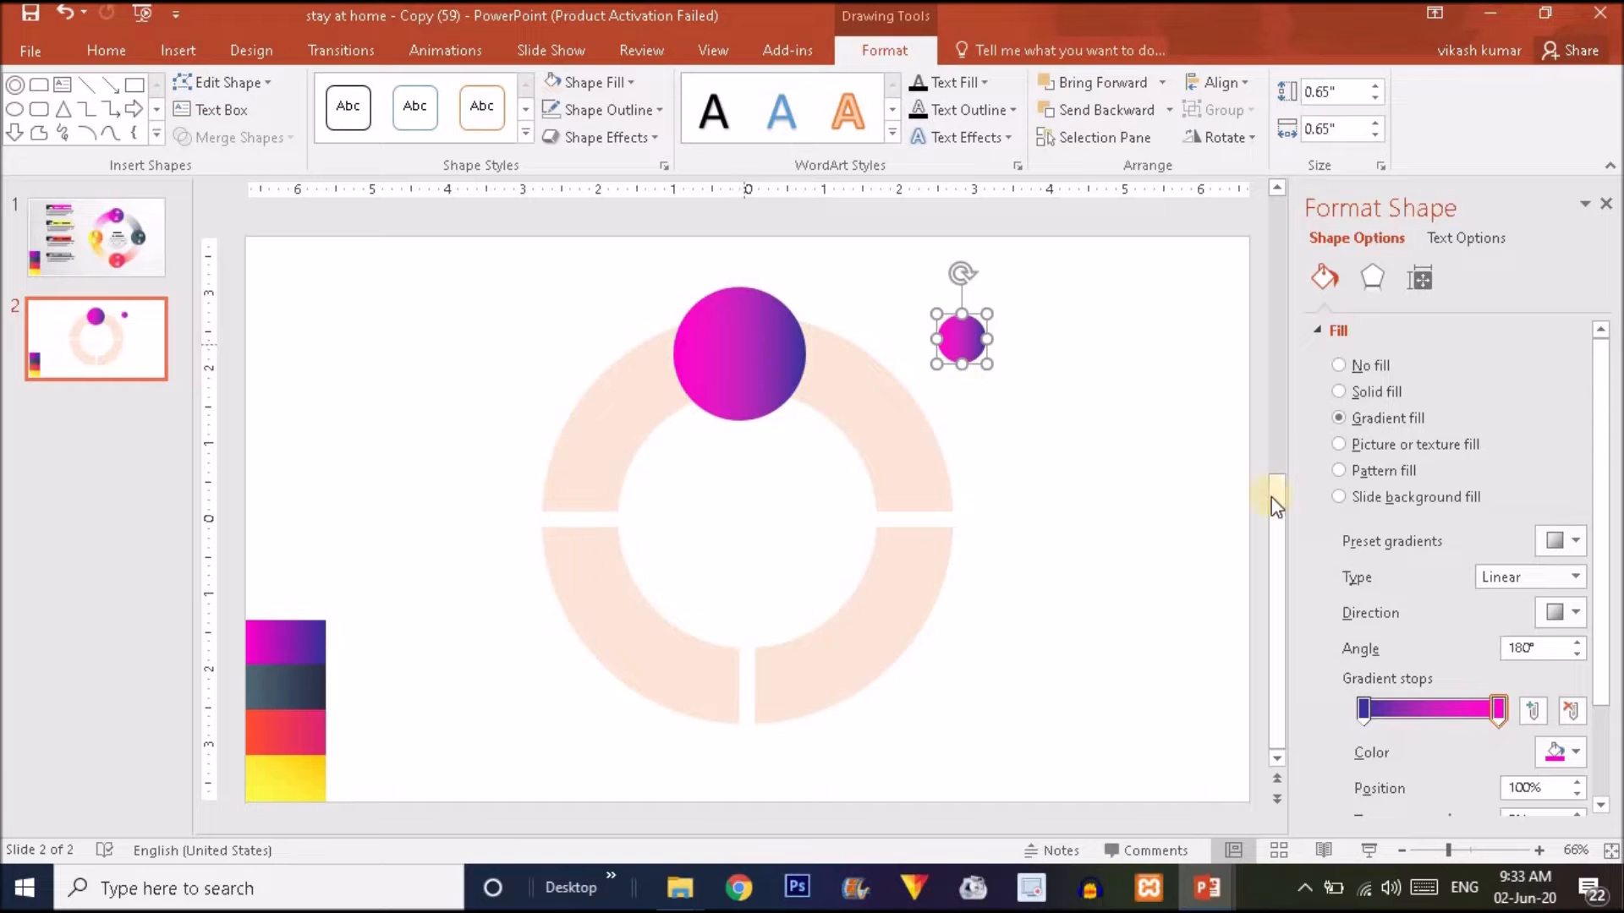
pyautogui.moveTo(1460, 709); pyautogui.dragTo(1524, 709)
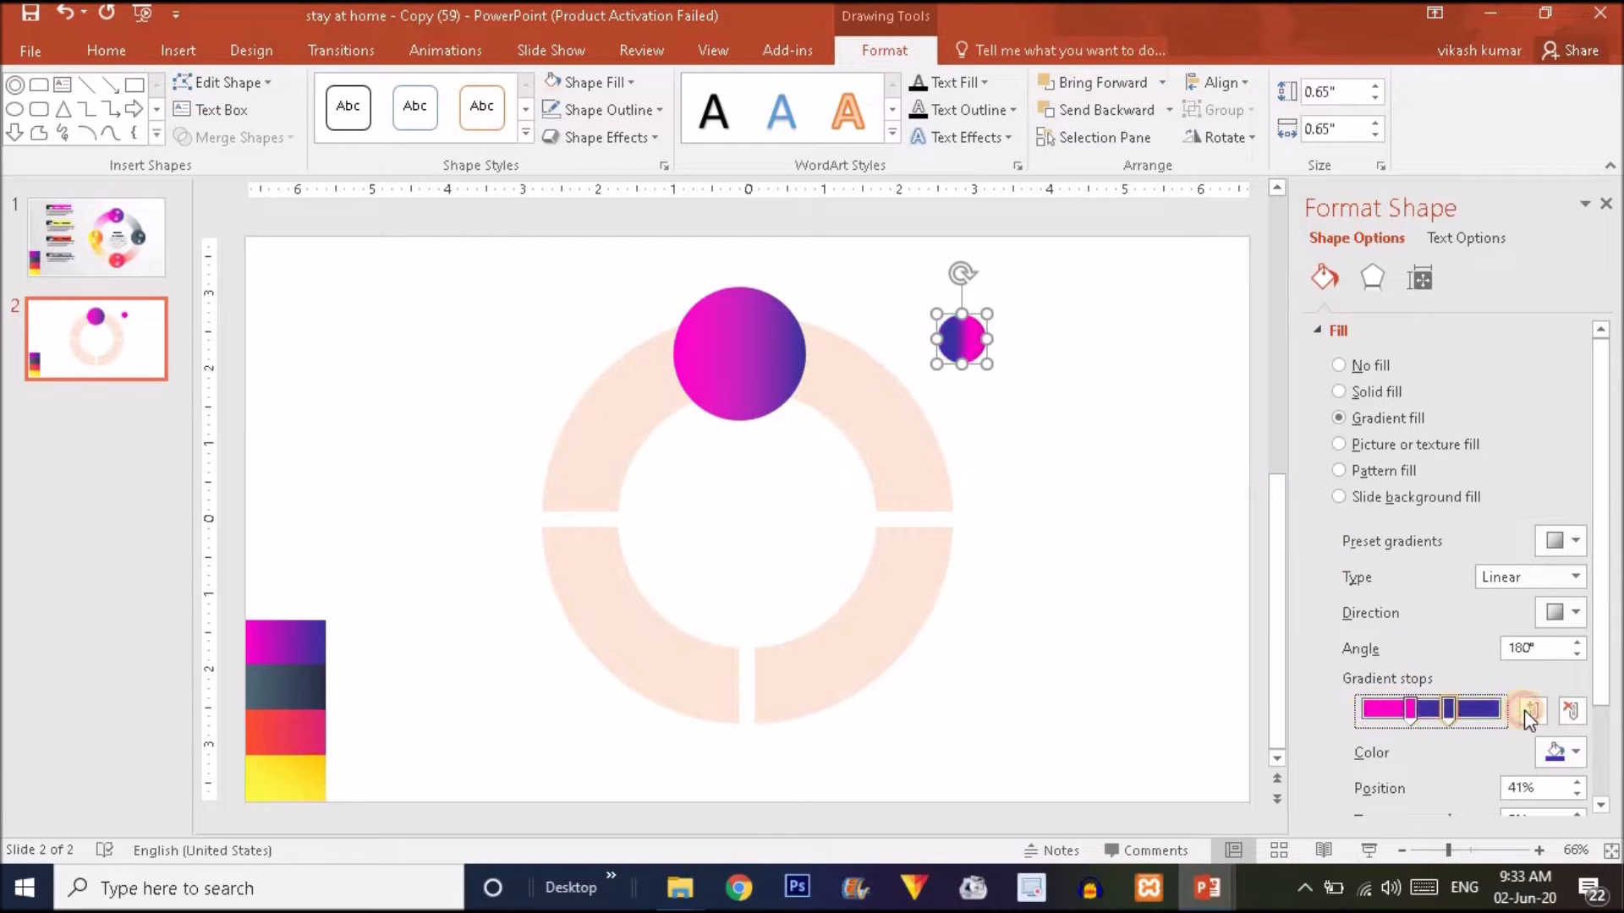
pyautogui.click(1410, 709)
pyautogui.moveTo(1336, 717); pyautogui.dragTo(1334, 718)
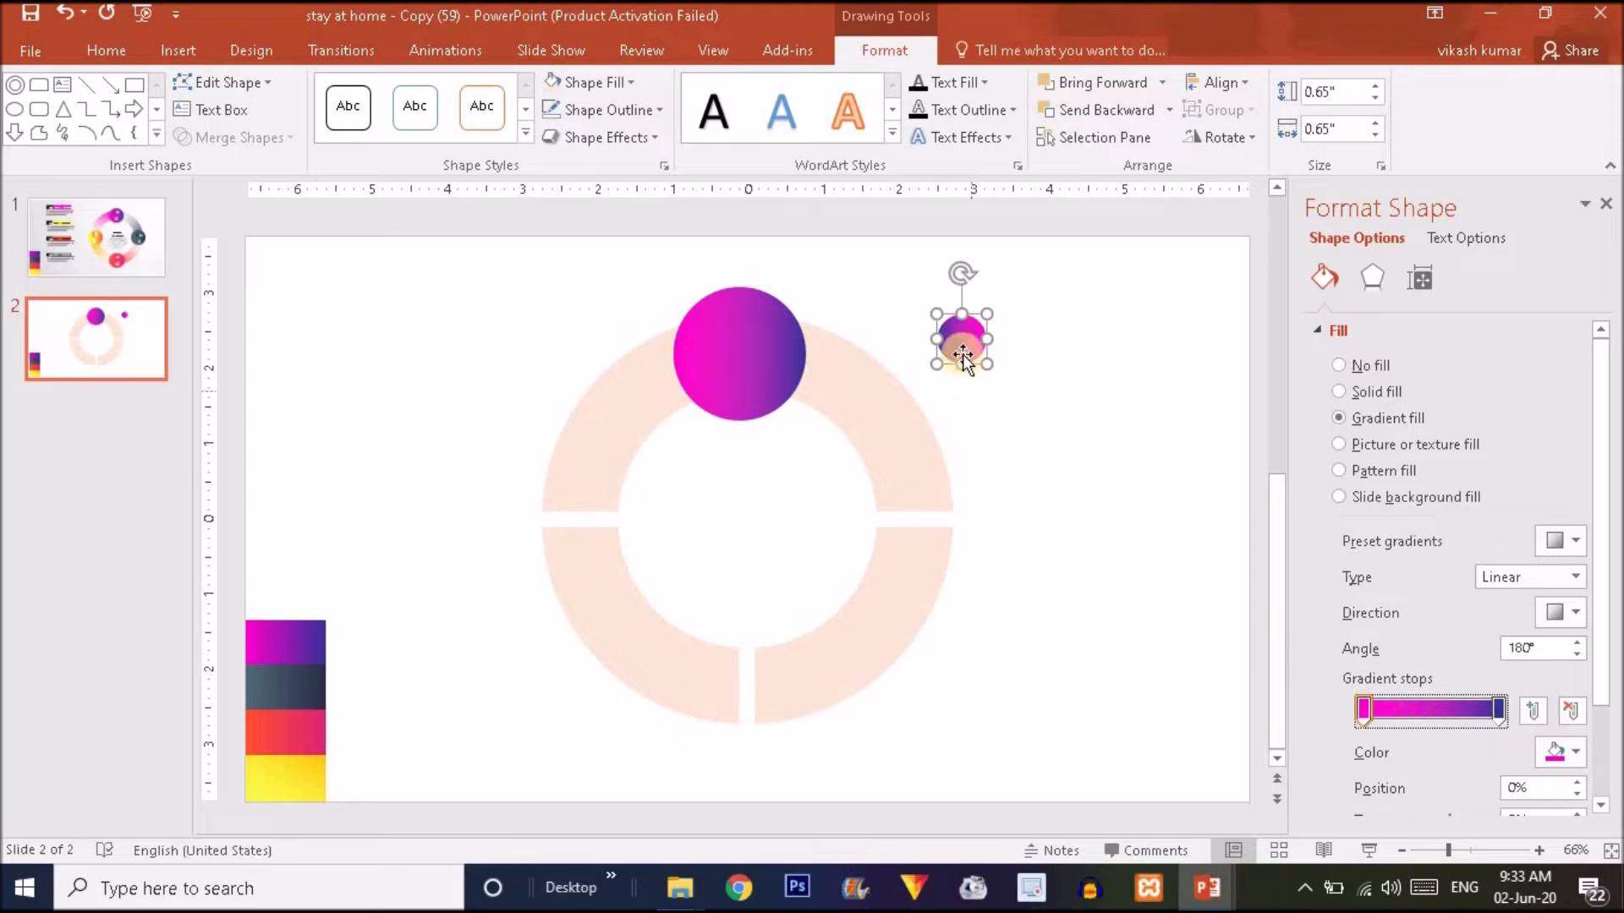
# - Place the small circle inside the upper part of the large gradient circle and deselect it
pyautogui.moveTo(919, 346); pyautogui.dragTo(743, 323)
pyautogui.click(1037, 349)
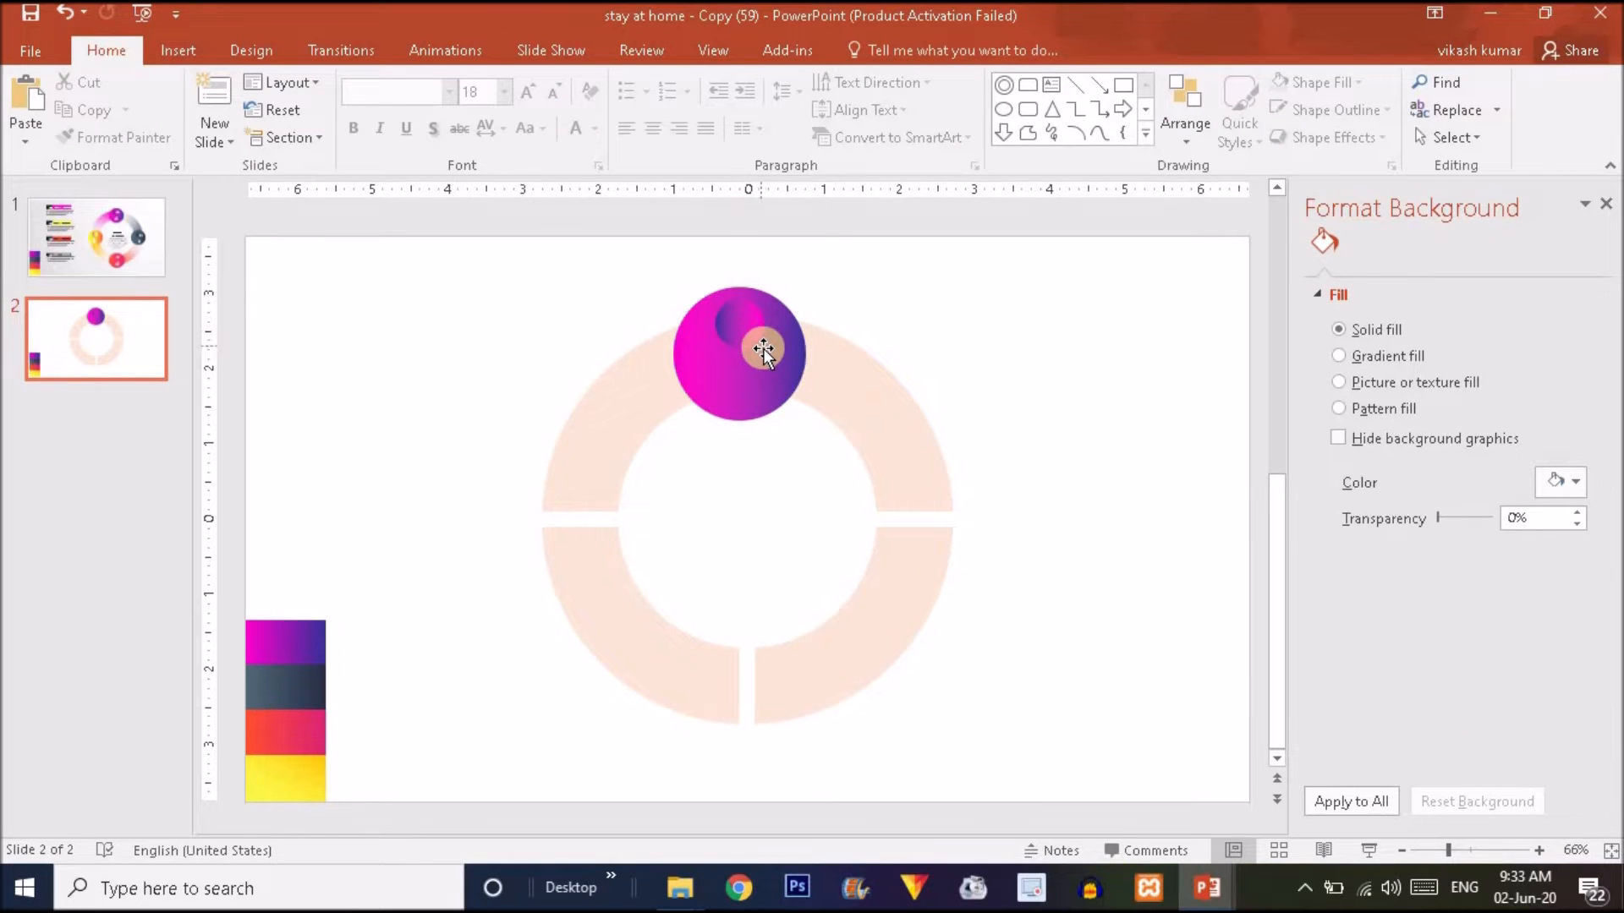